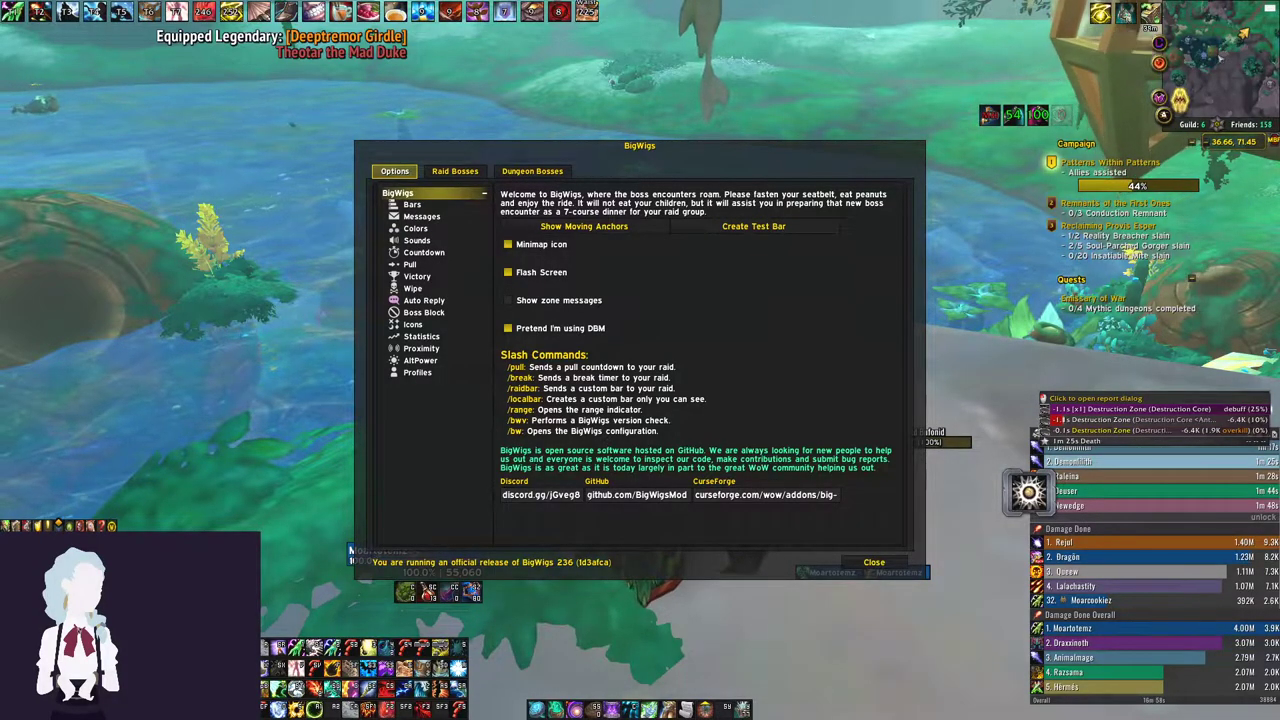
Step: Open the Lords of Dread encounter under Sepulcher of the First Ones in the Raid Bosses settings
click(462, 174)
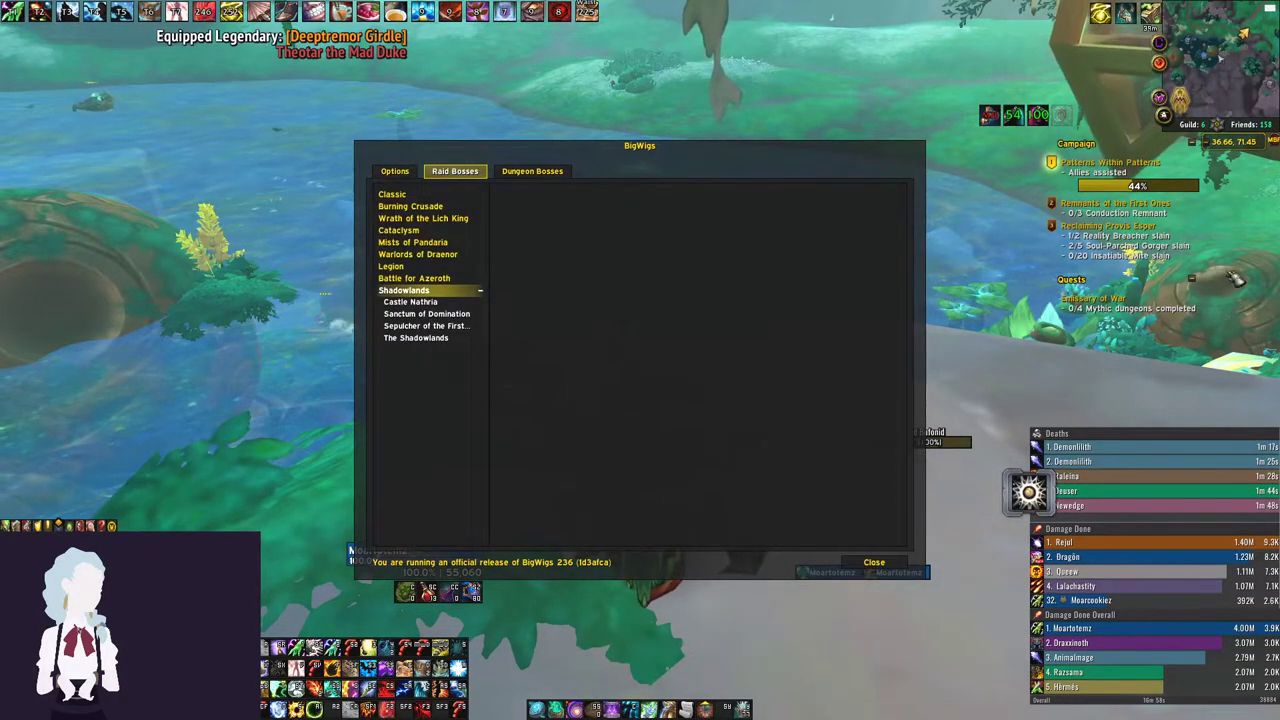
click(432, 334)
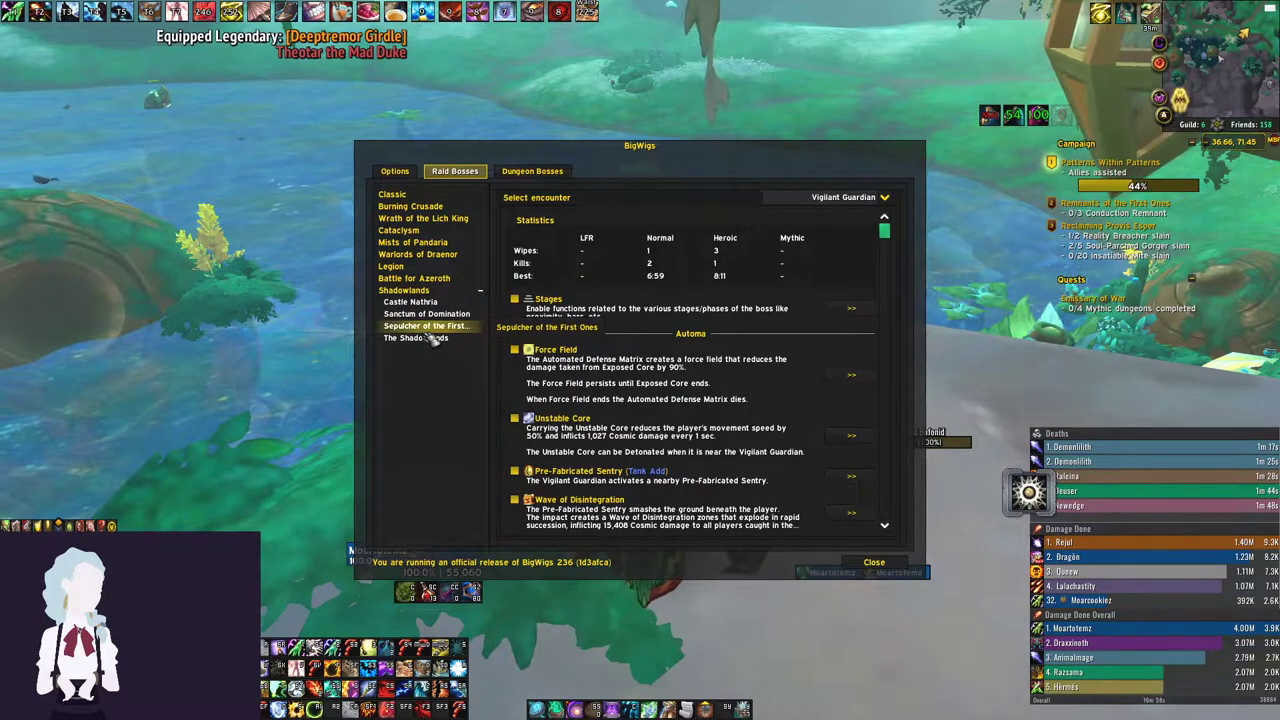
click(845, 198)
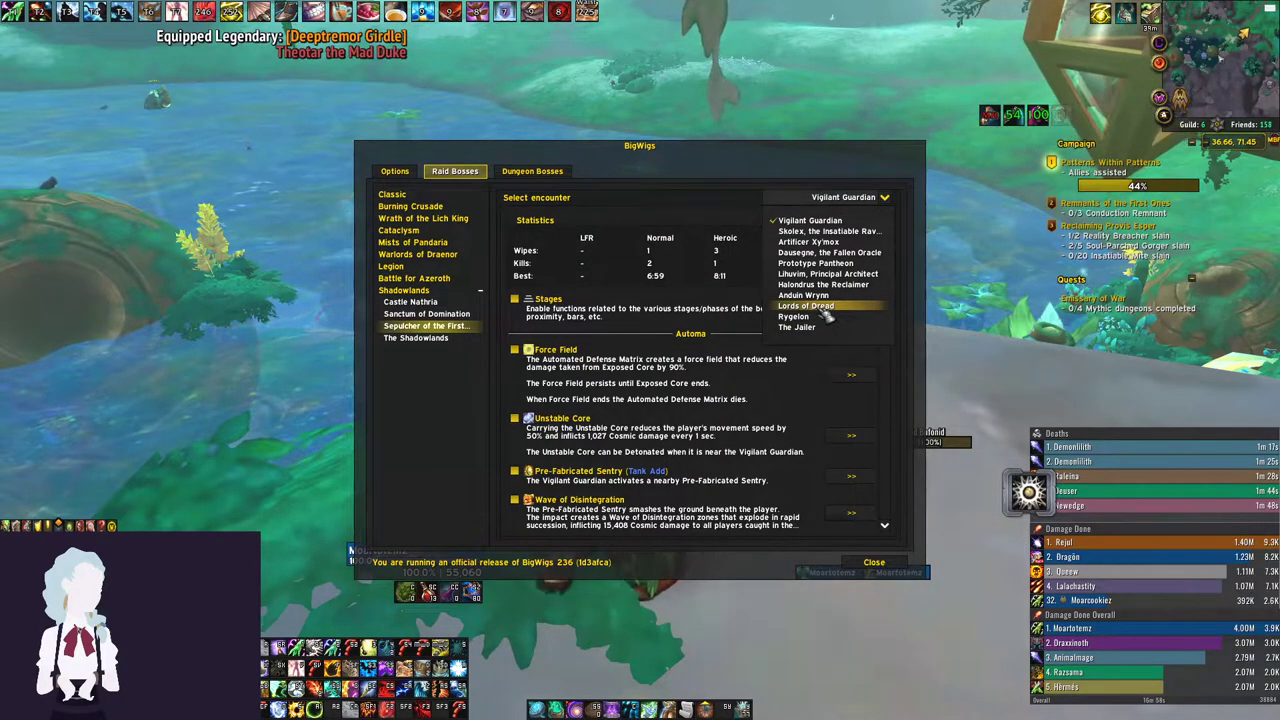
click(822, 307)
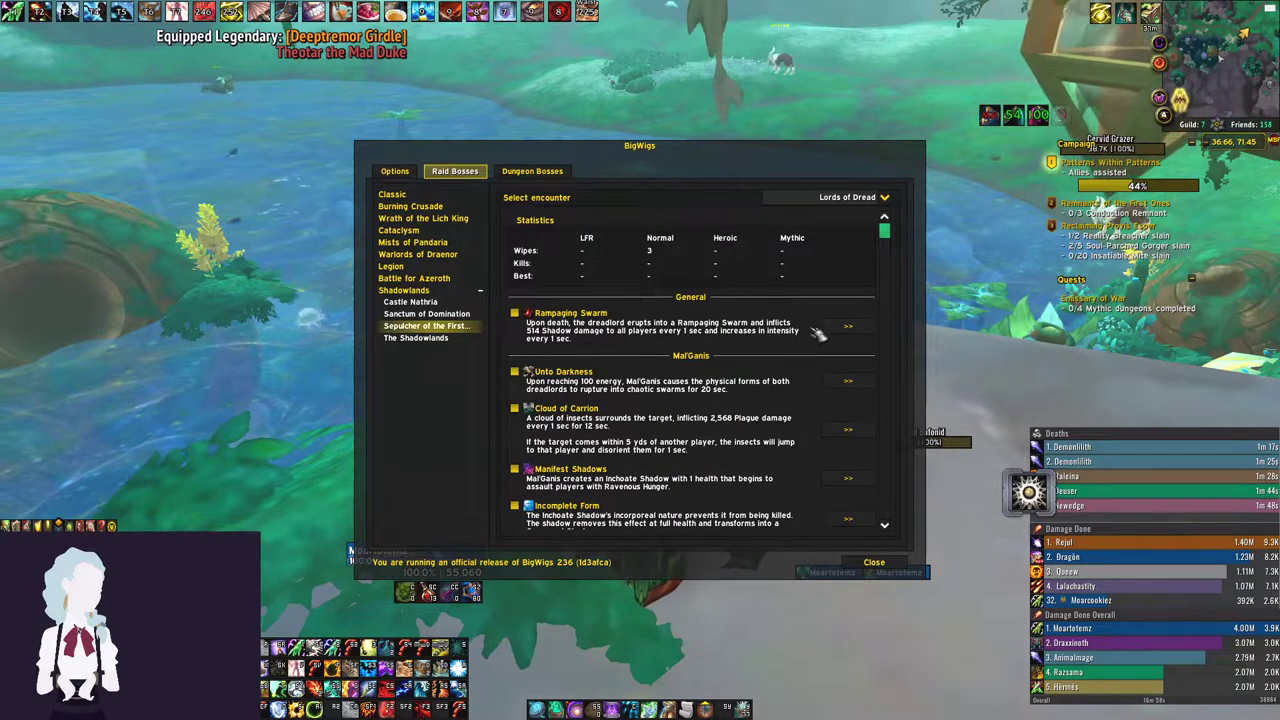
Step: Limit Cloud of Carrion alerts to only when on me
scroll(805, 358, down, 1)
scroll(805, 358, down, 3)
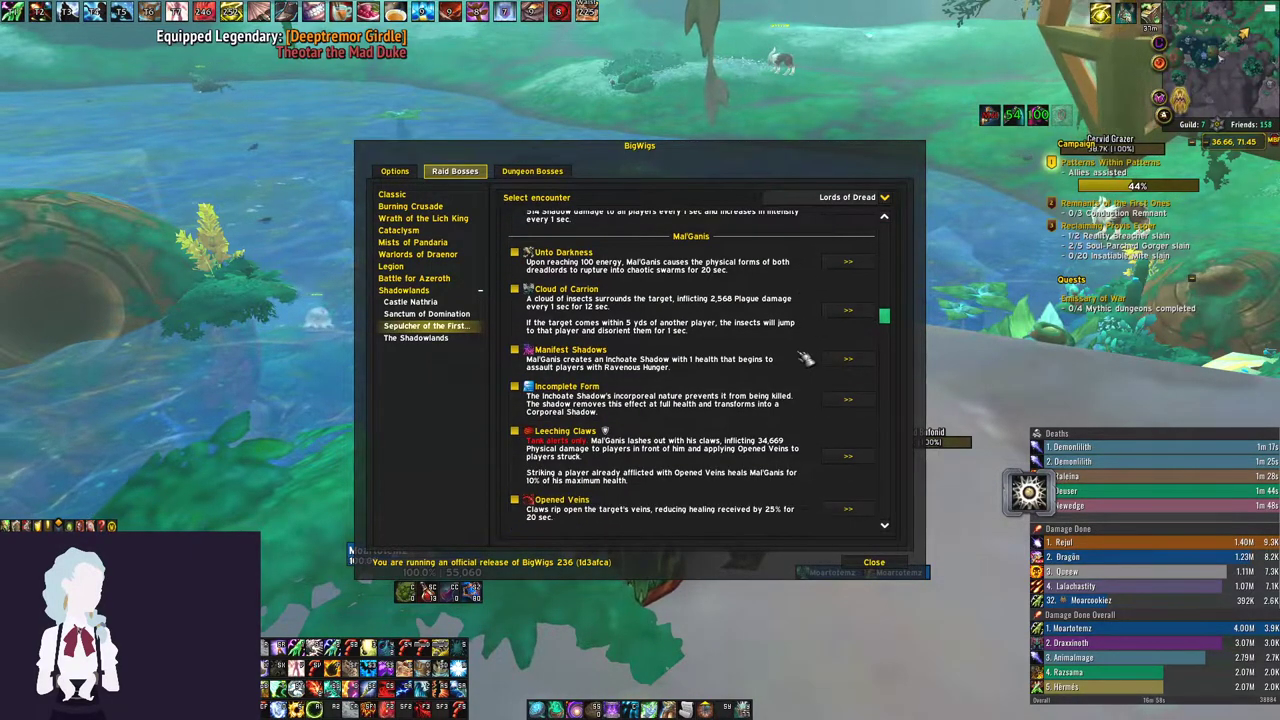
click(848, 310)
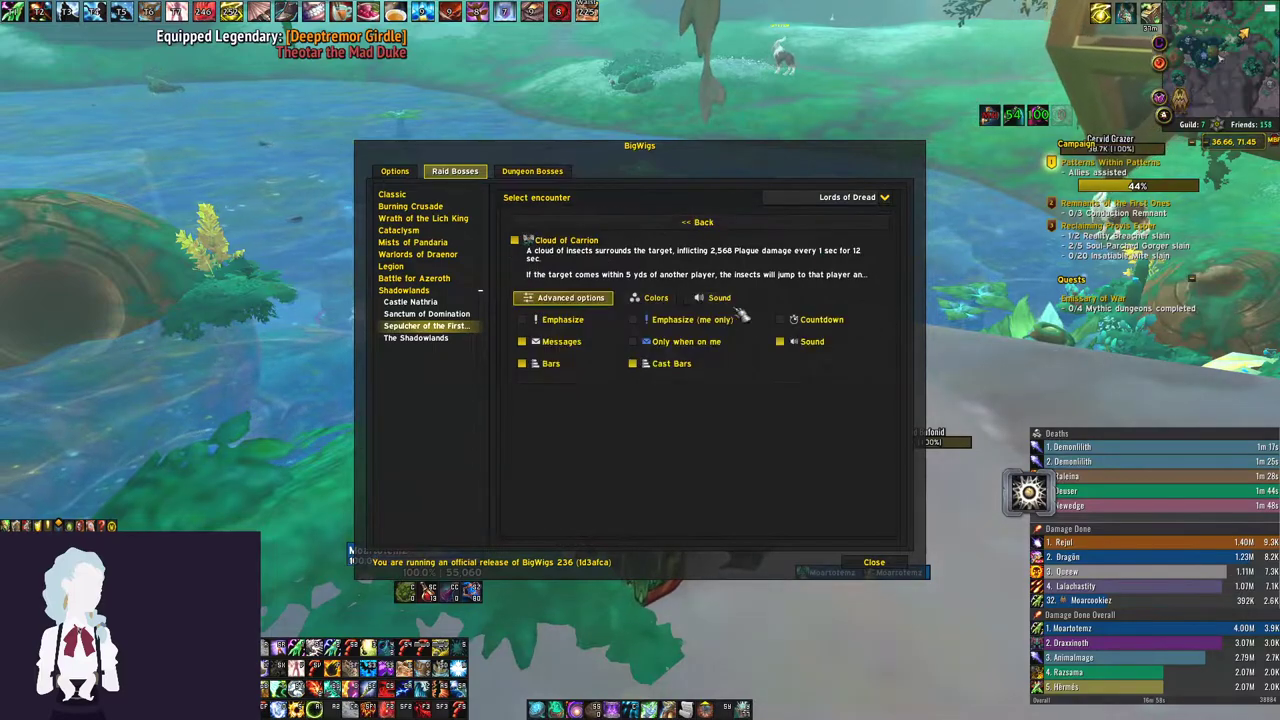
click(675, 342)
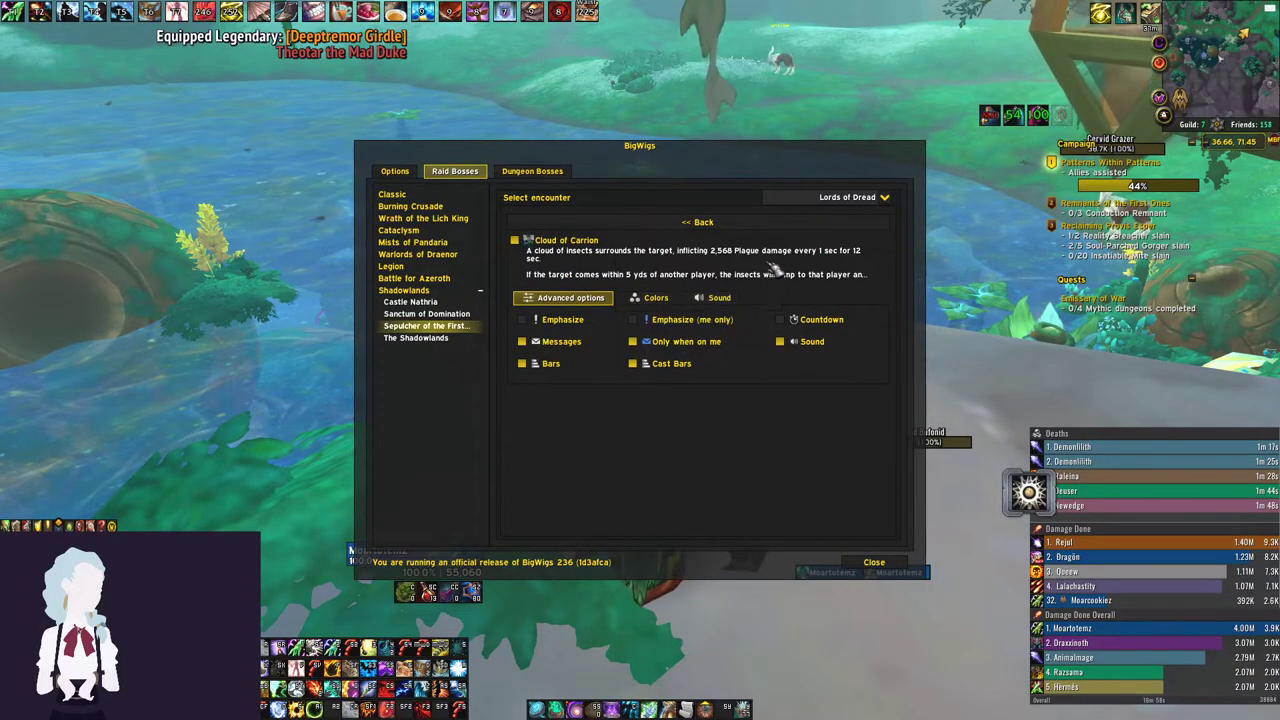
Step: Set Cloud of Carrion's Info sound to Retro2: SFX_183
click(720, 298)
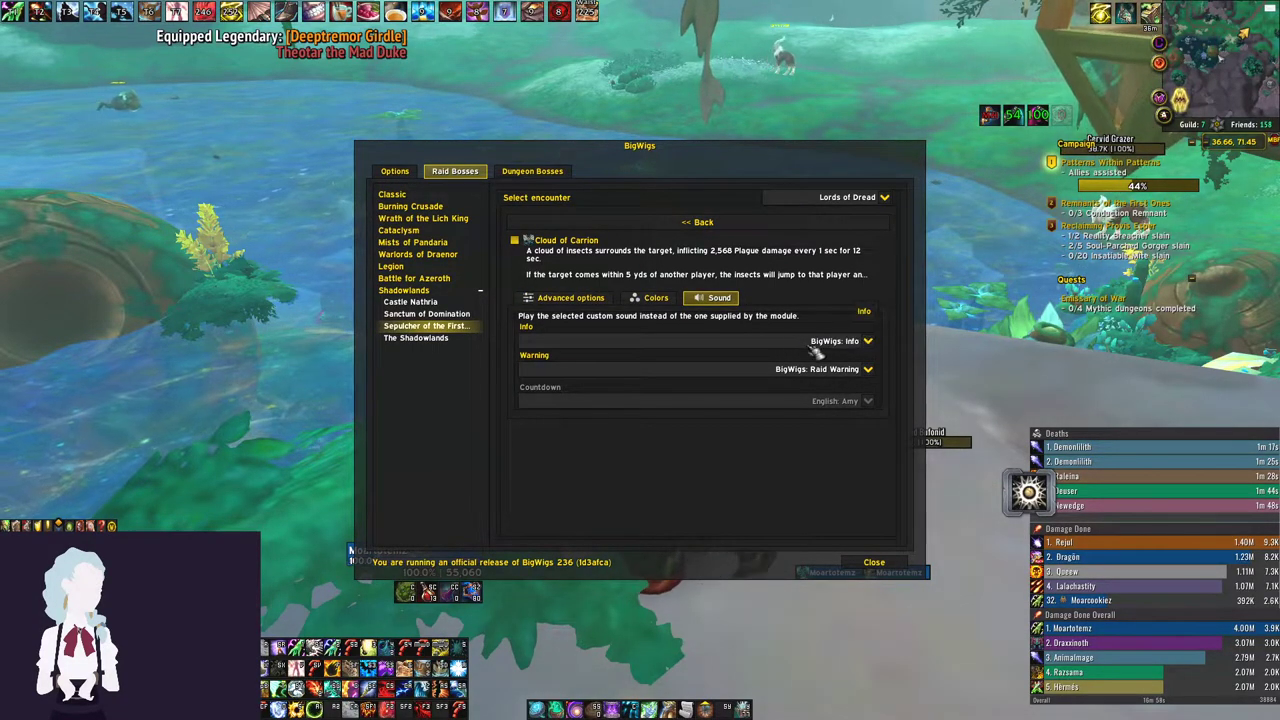
click(802, 345)
scroll(803, 413, down, 3)
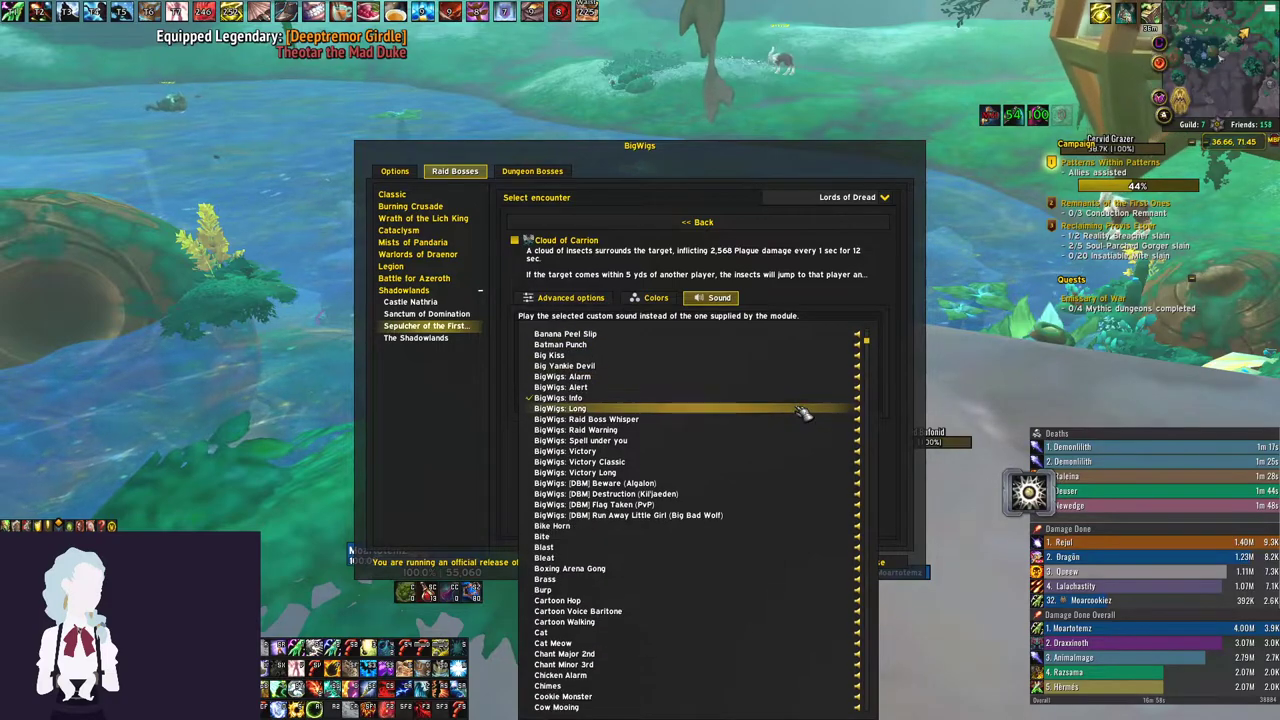
scroll(790, 520, down, 1)
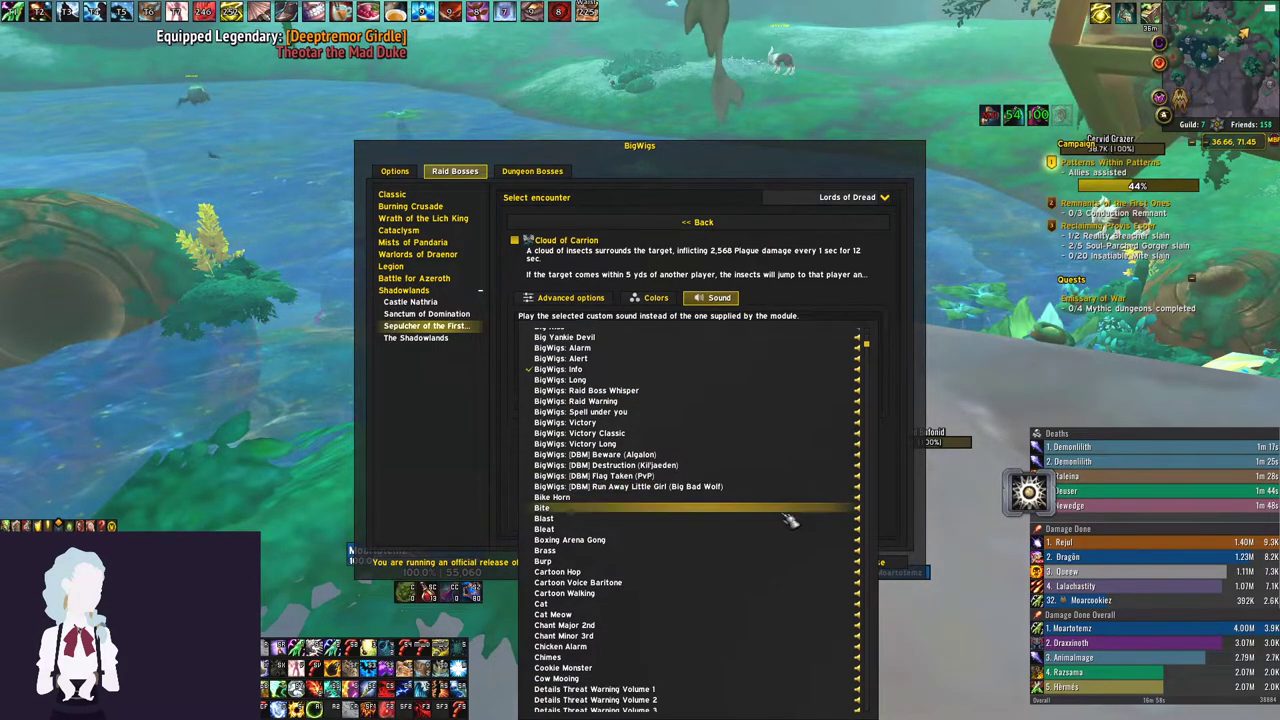
scroll(775, 493, down, 6)
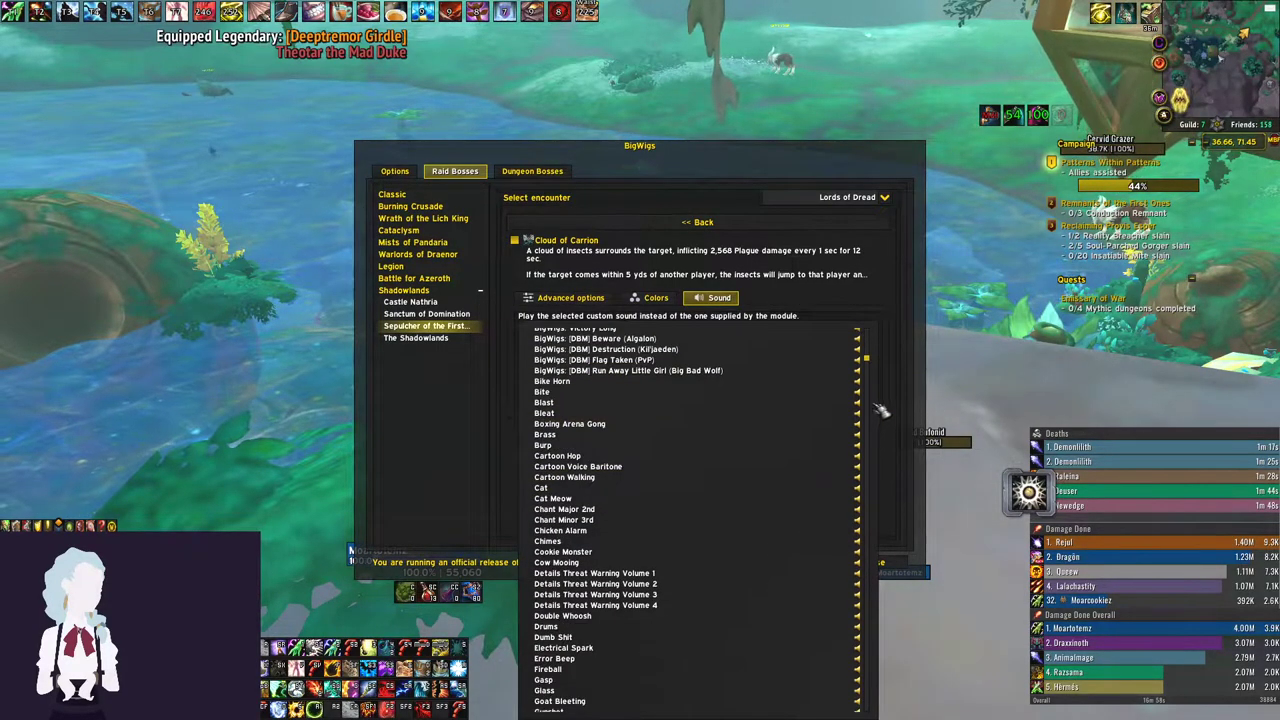
drag(876, 376, 875, 572)
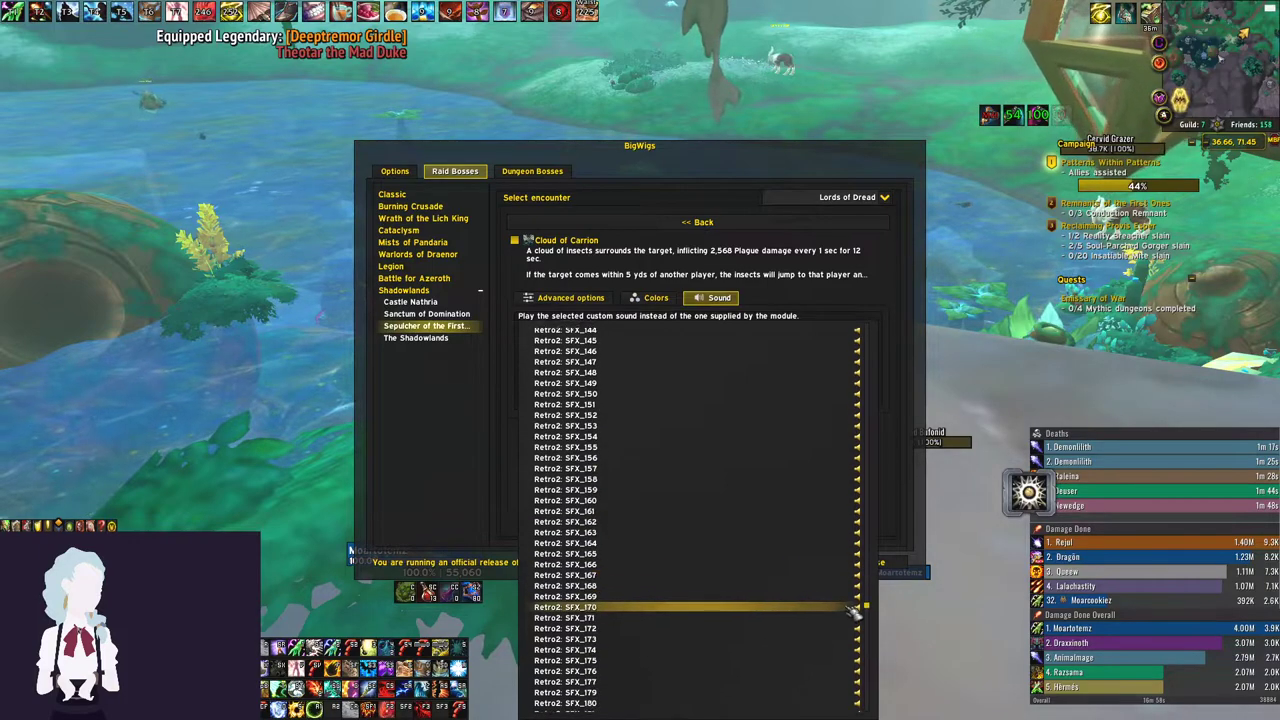
scroll(846, 617, down, 13)
scroll(833, 630, down, 1)
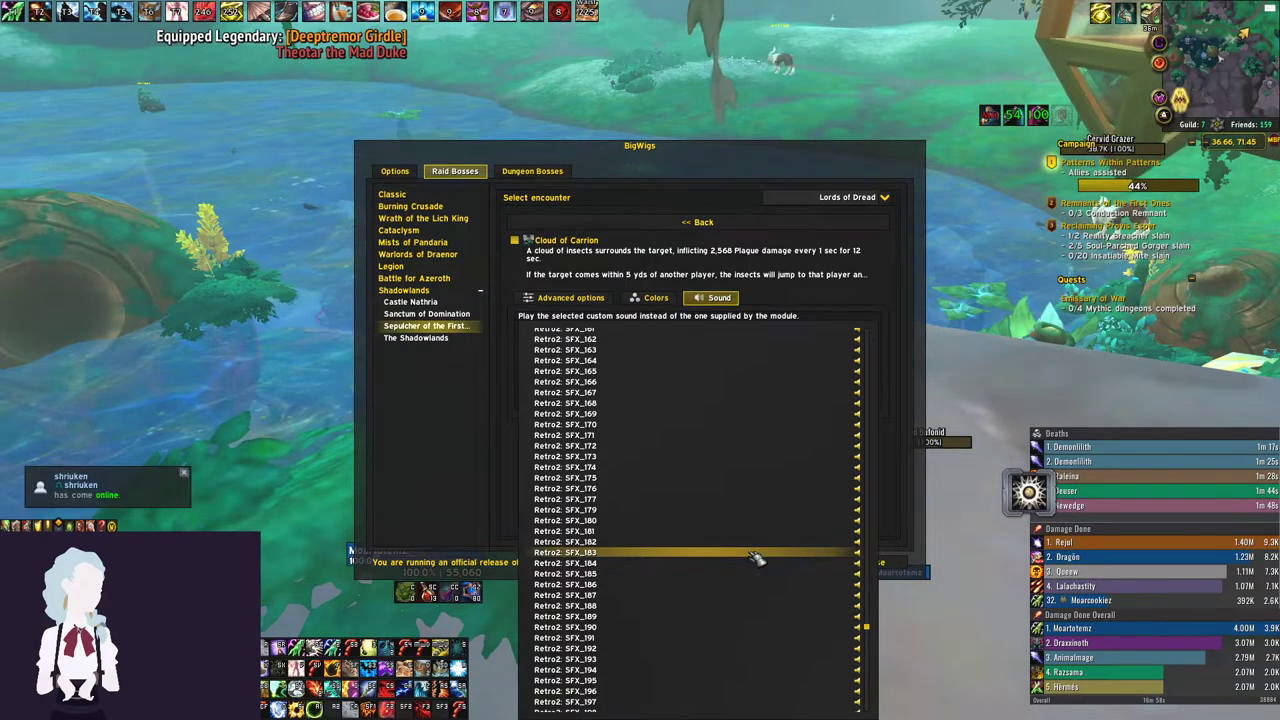
click(757, 558)
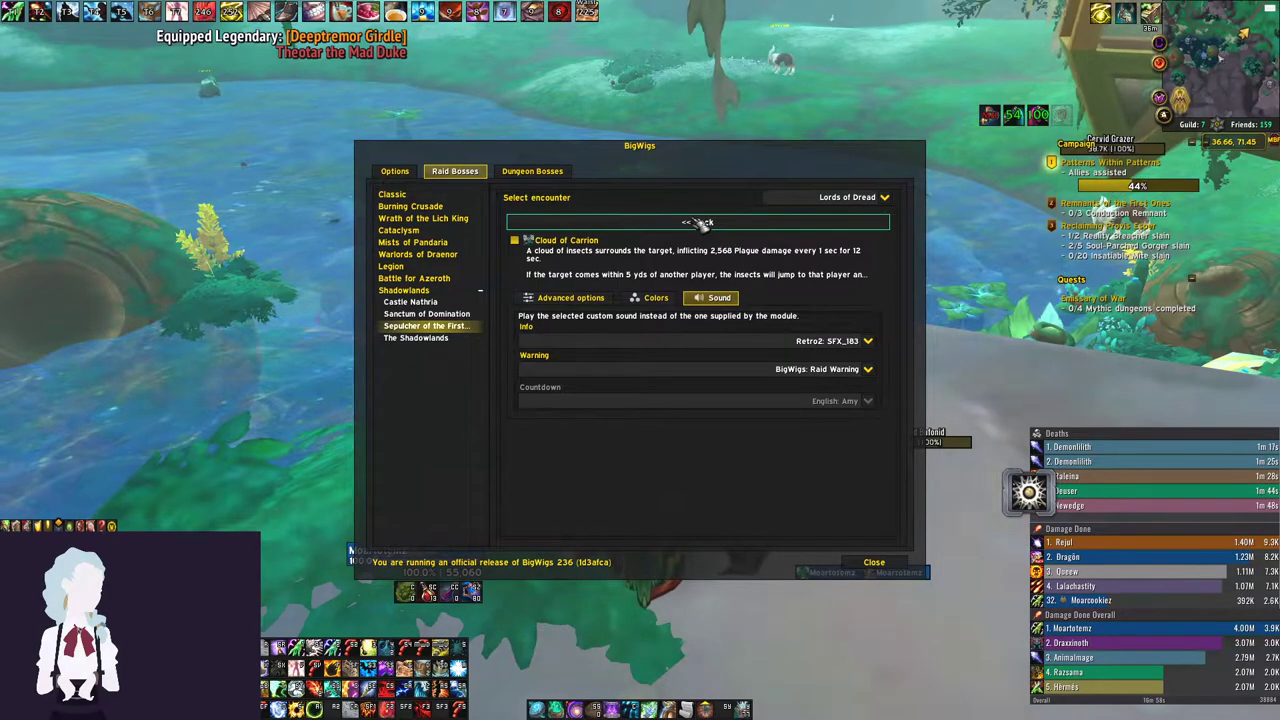
Step: Set Fearful Trepidation's Alert sound to BigWigs: [DBM] Flag Taken (PvP)
click(726, 228)
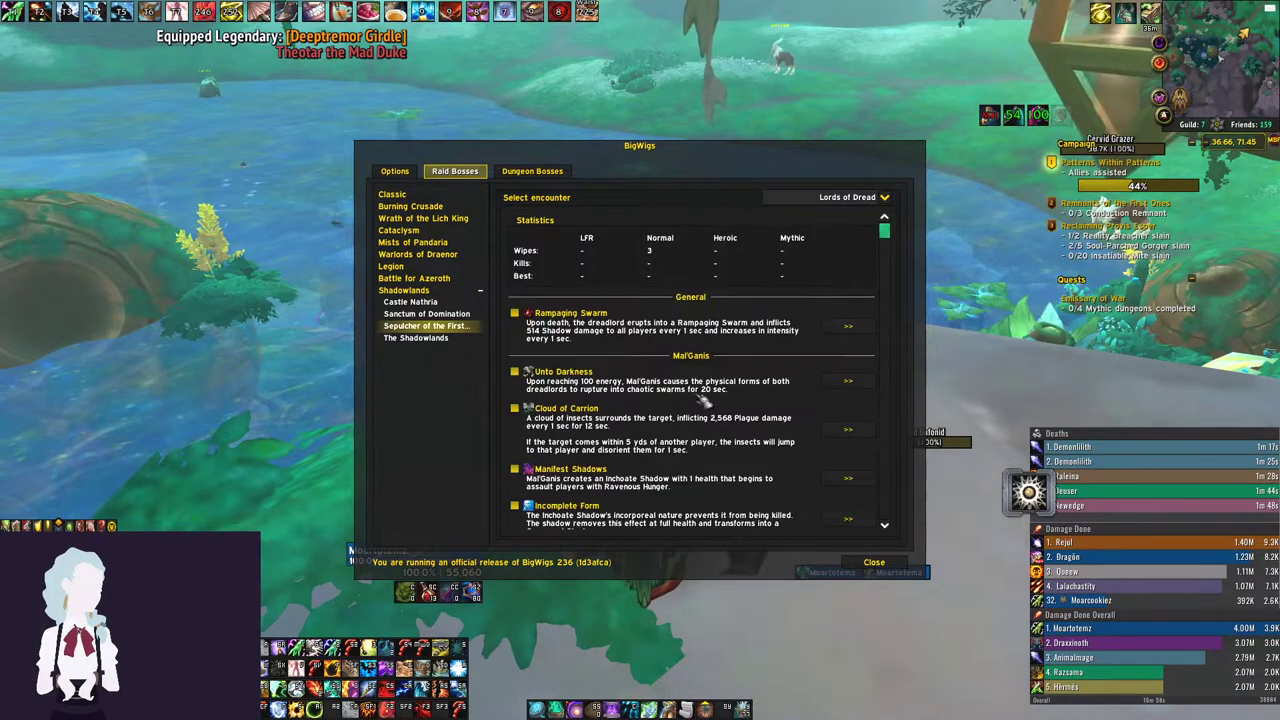
scroll(703, 403, down, 5)
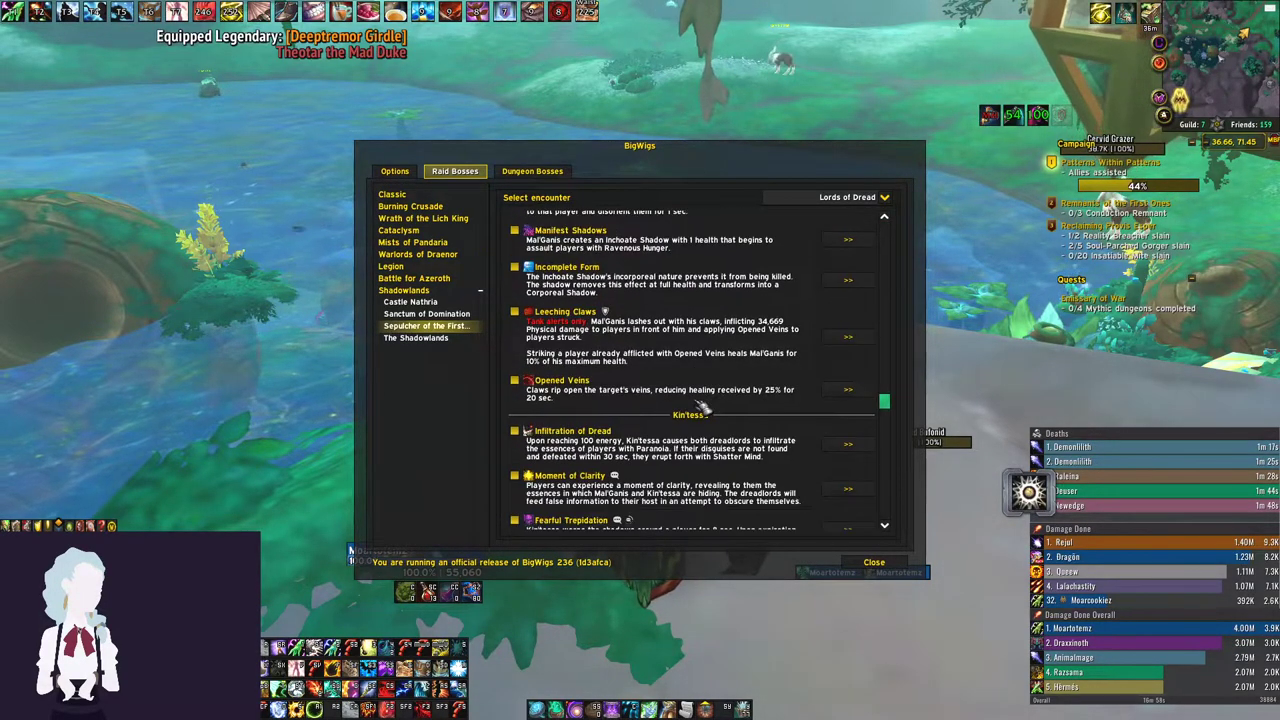
scroll(703, 403, down, 2)
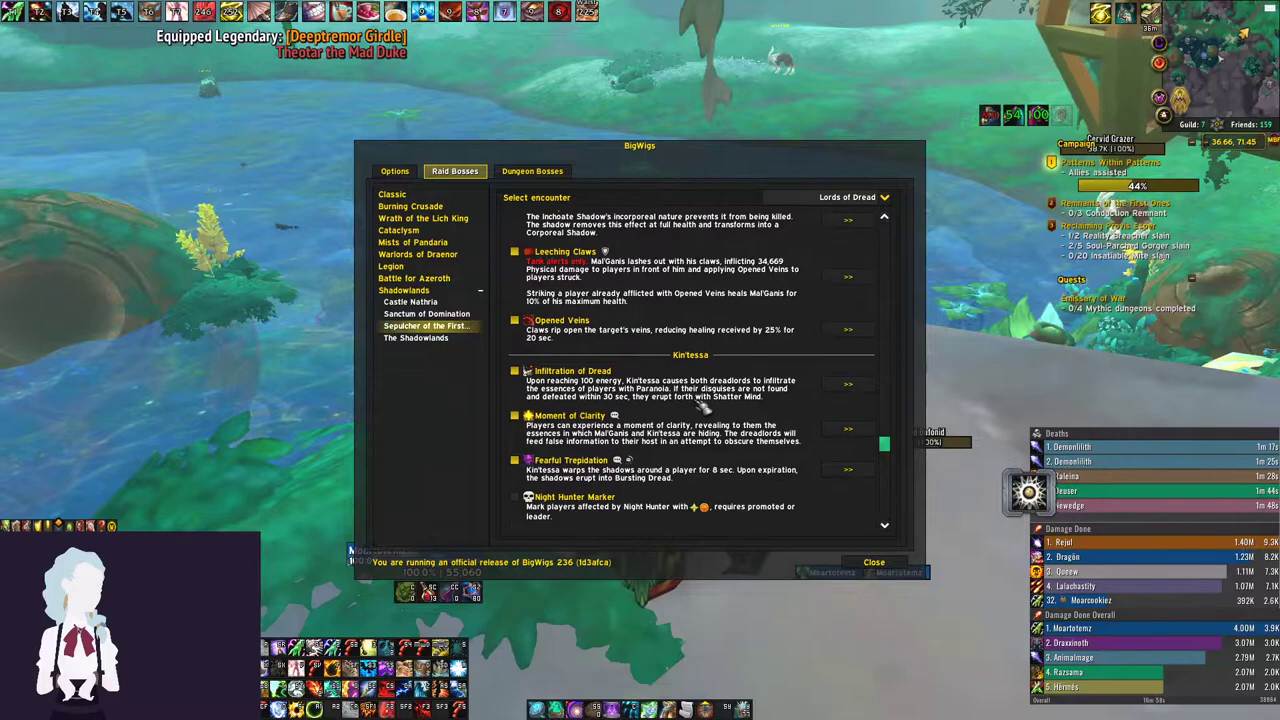
click(845, 470)
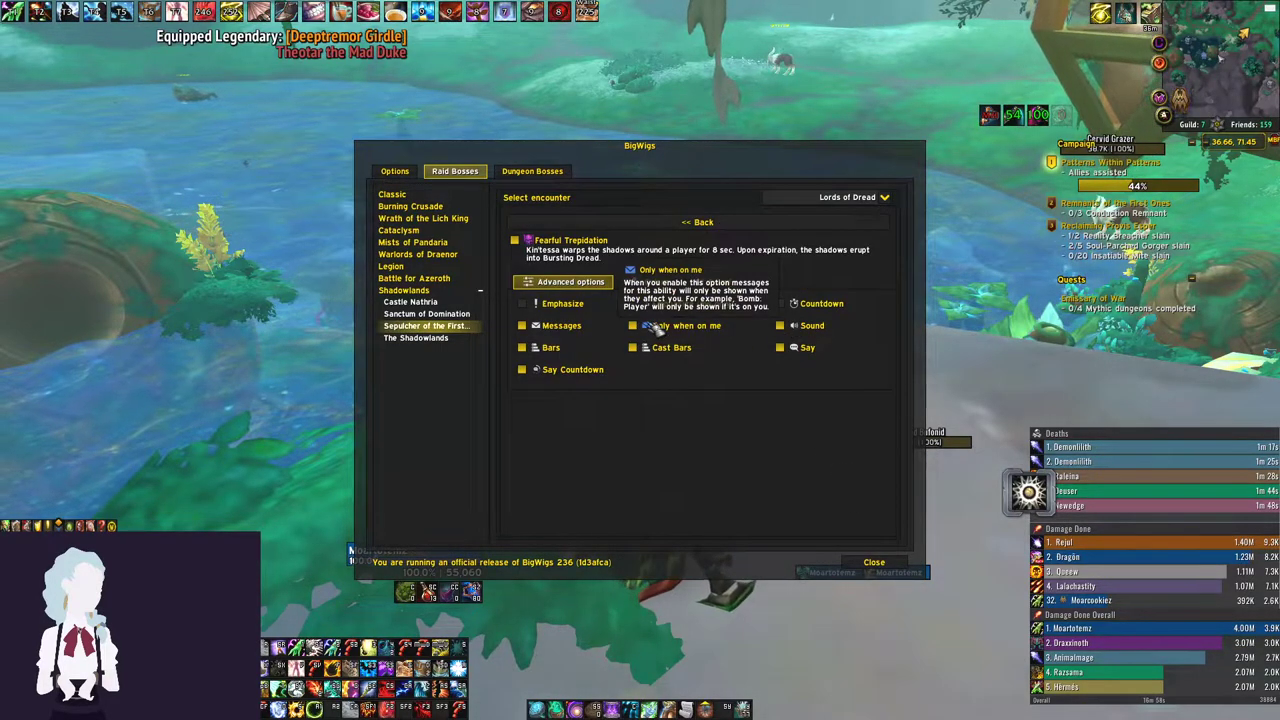
click(714, 283)
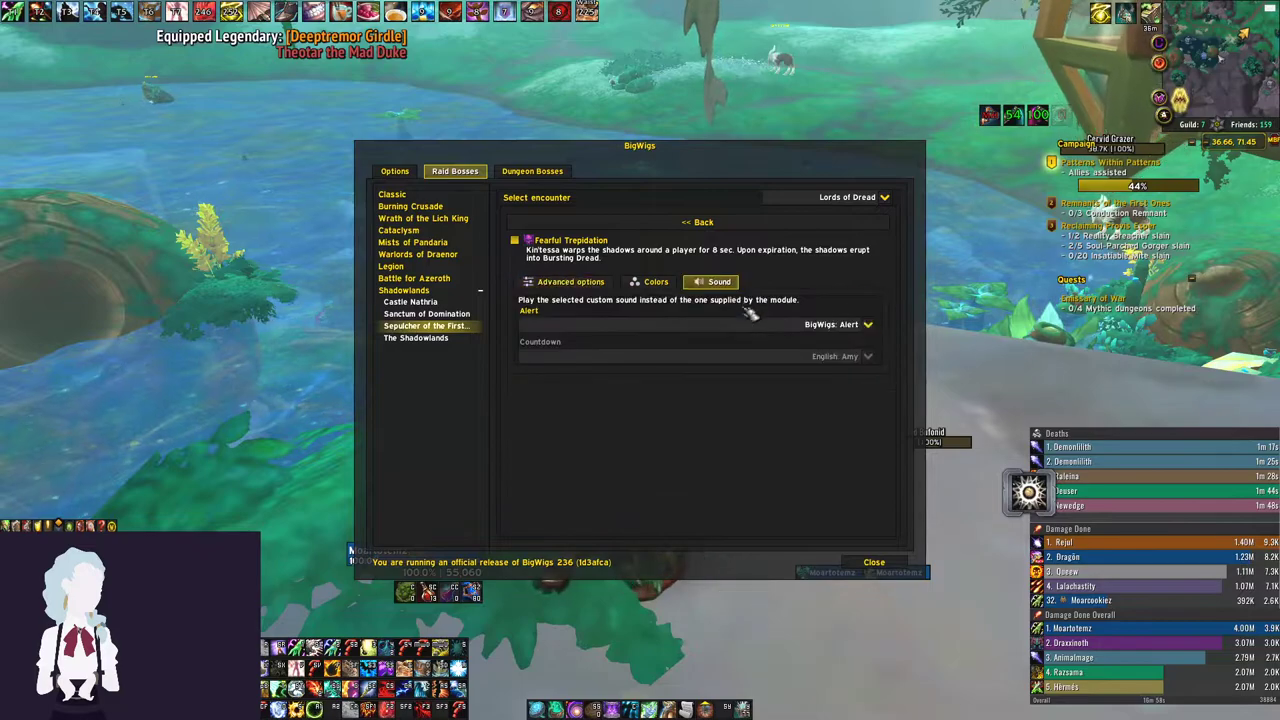
click(745, 322)
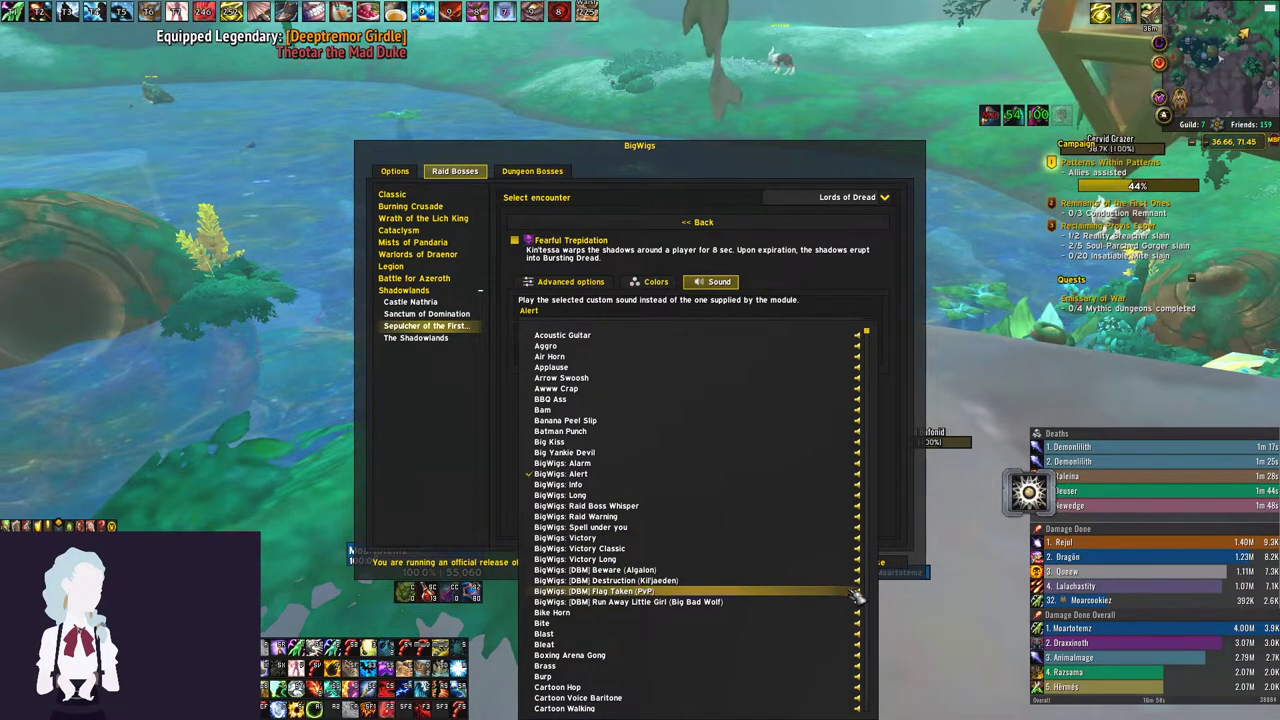
click(680, 592)
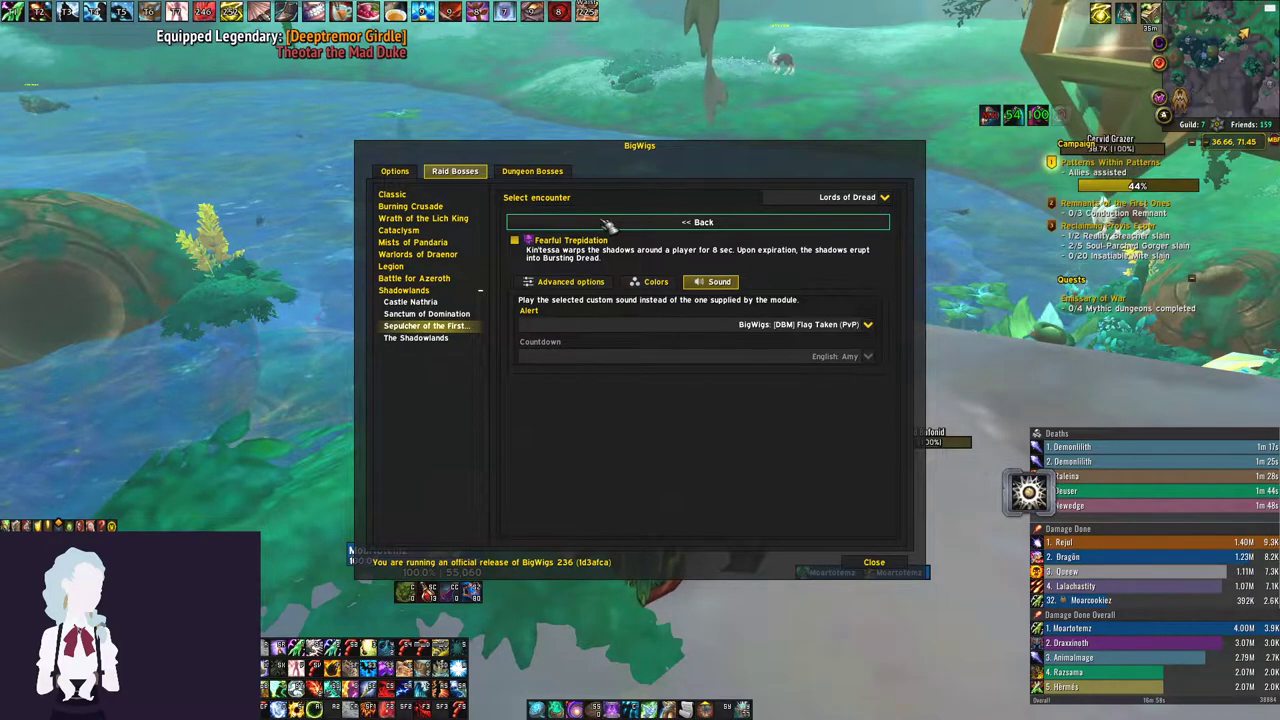
click(733, 222)
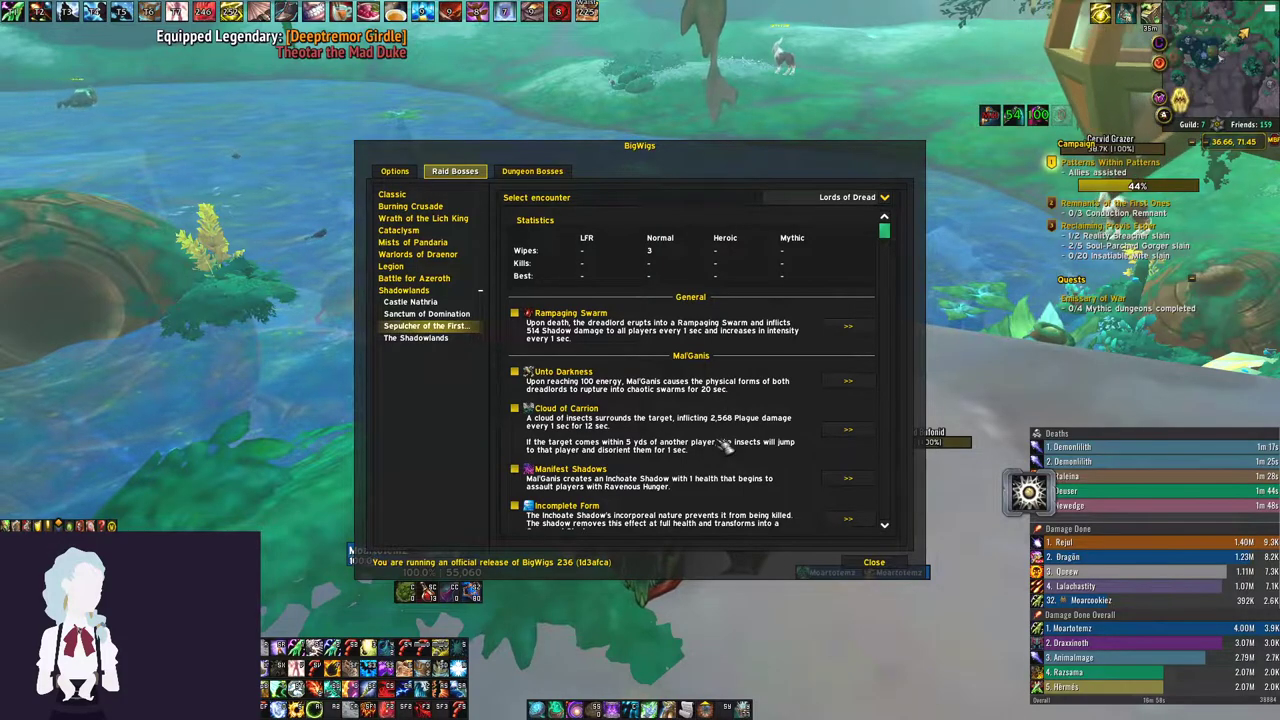
scroll(724, 446, down, 5)
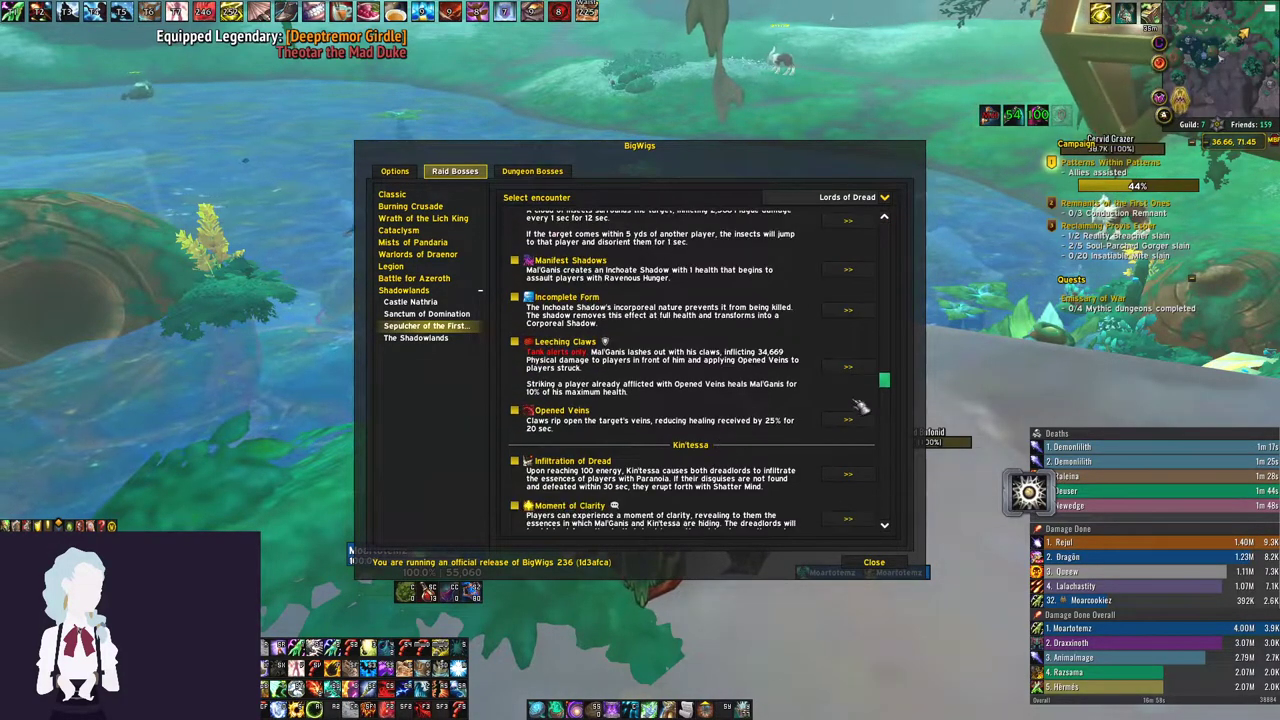
scroll(872, 440, down, 5)
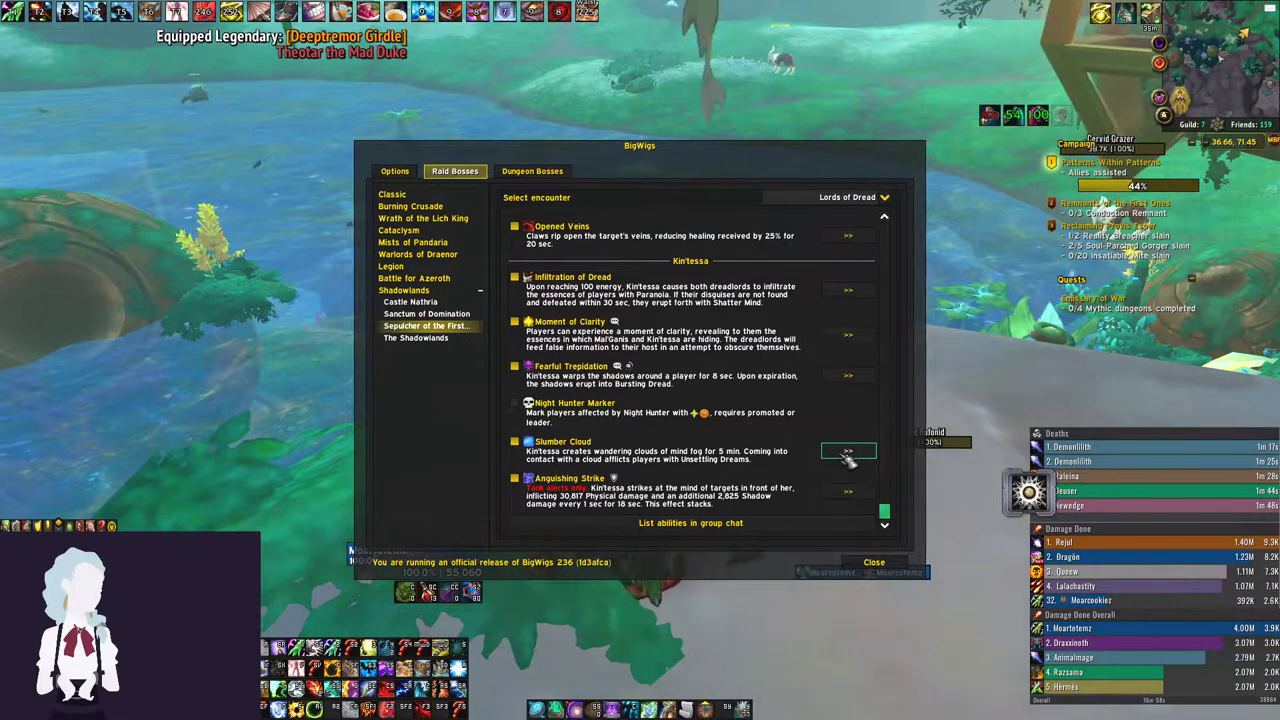
Step: Give Slumber Cloud the BigWigs: Spell under you Alert sound
click(847, 452)
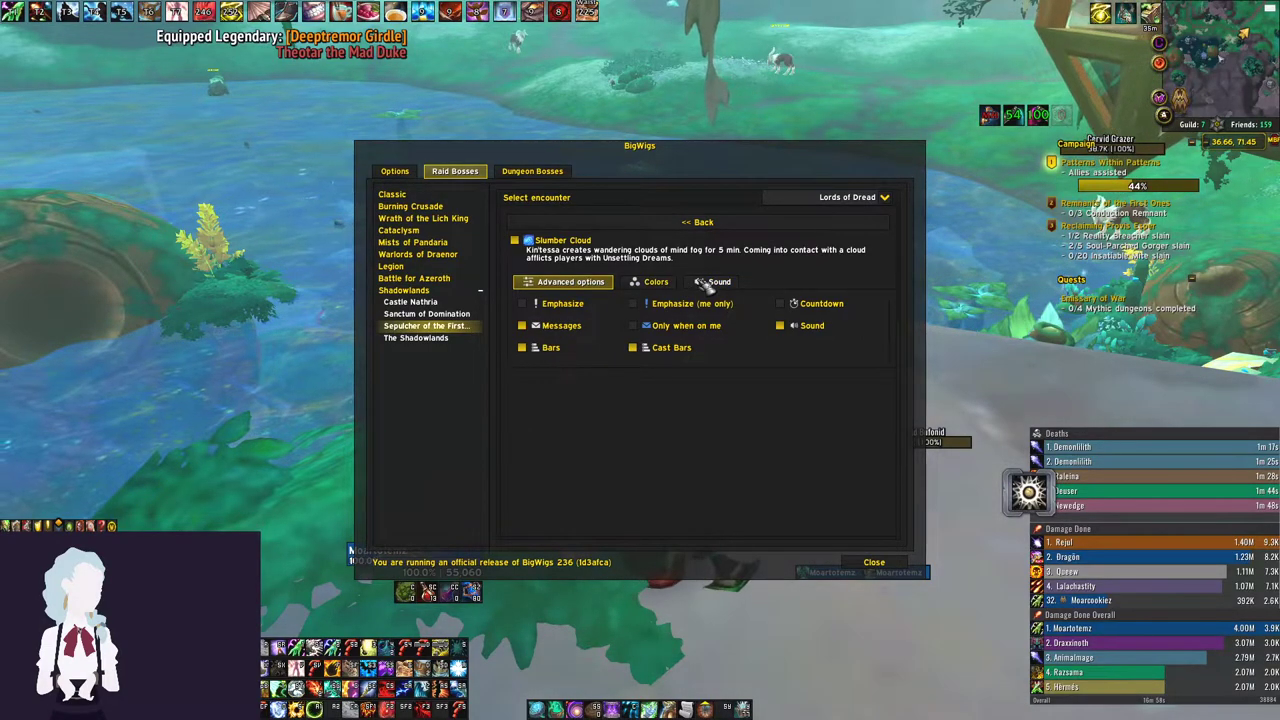
click(719, 281)
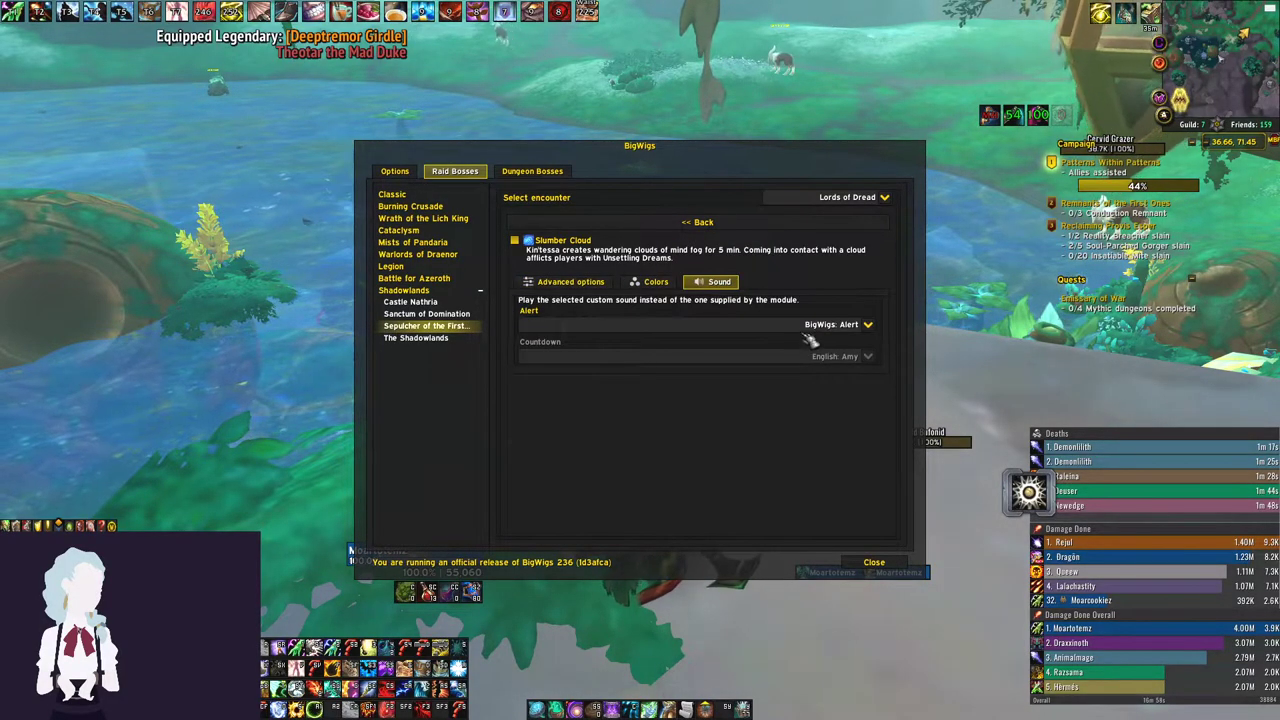
click(862, 322)
scroll(749, 489, down, 2)
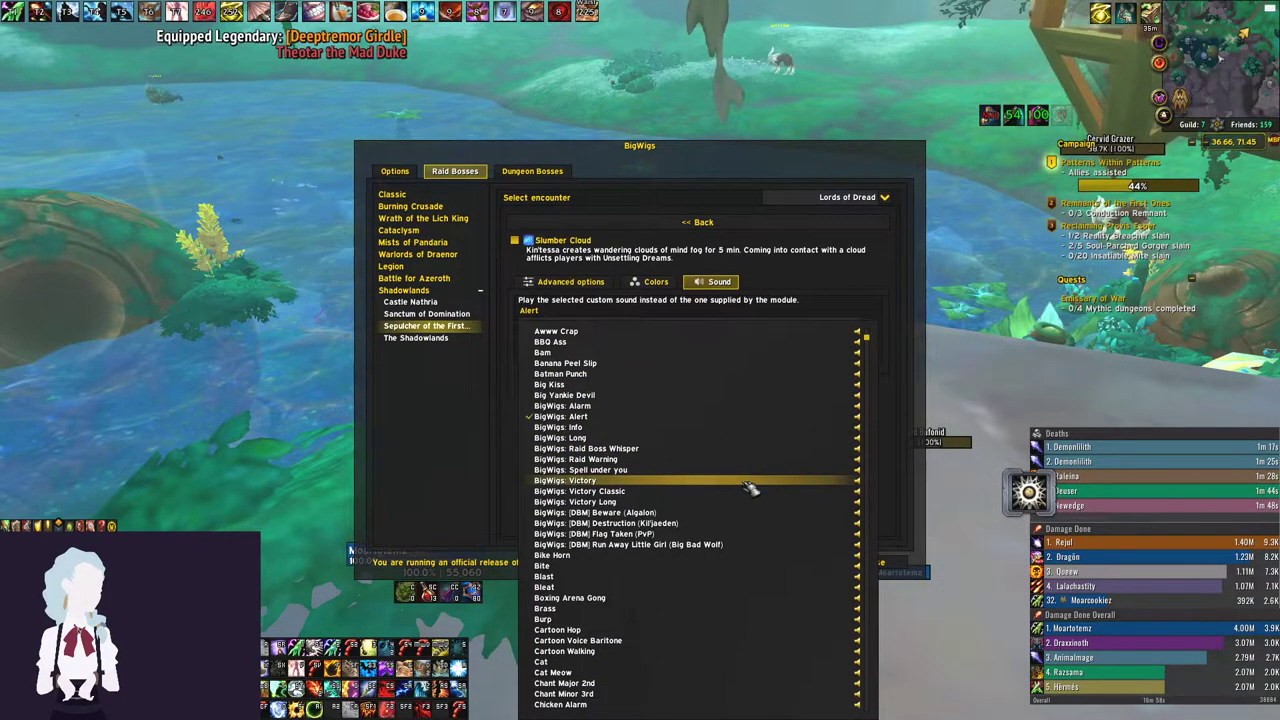
scroll(749, 489, down, 2)
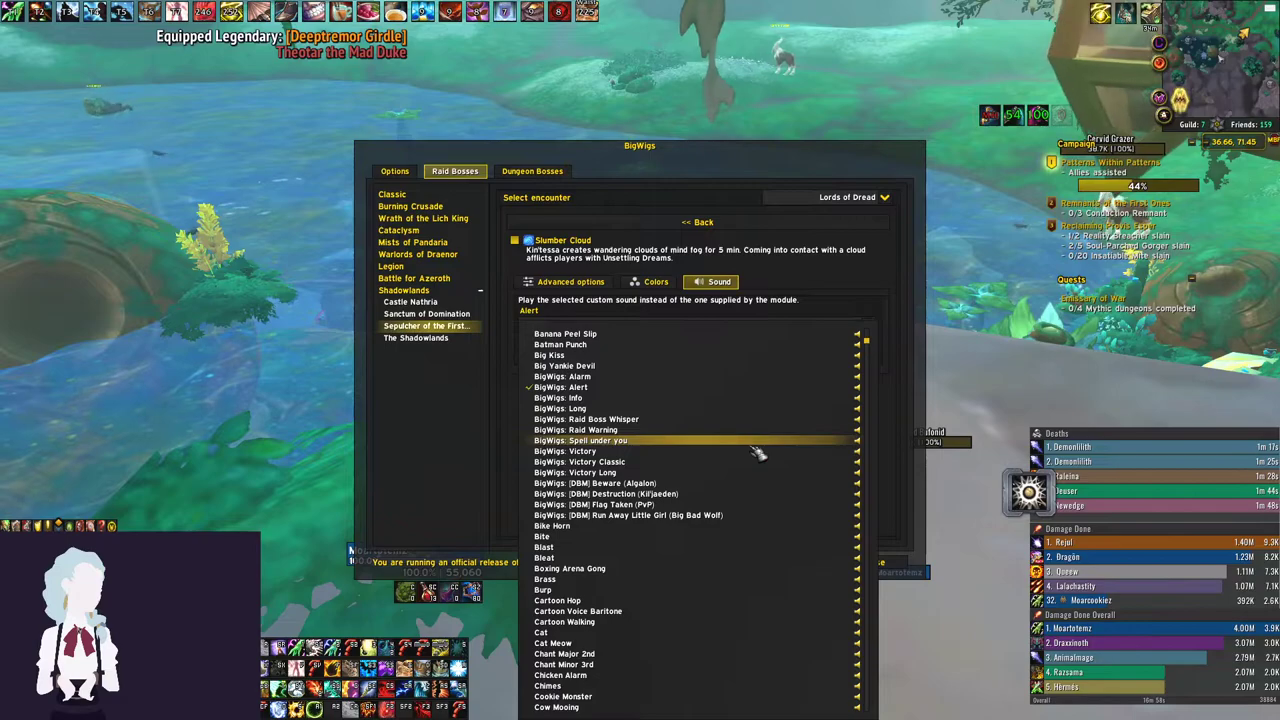
click(755, 450)
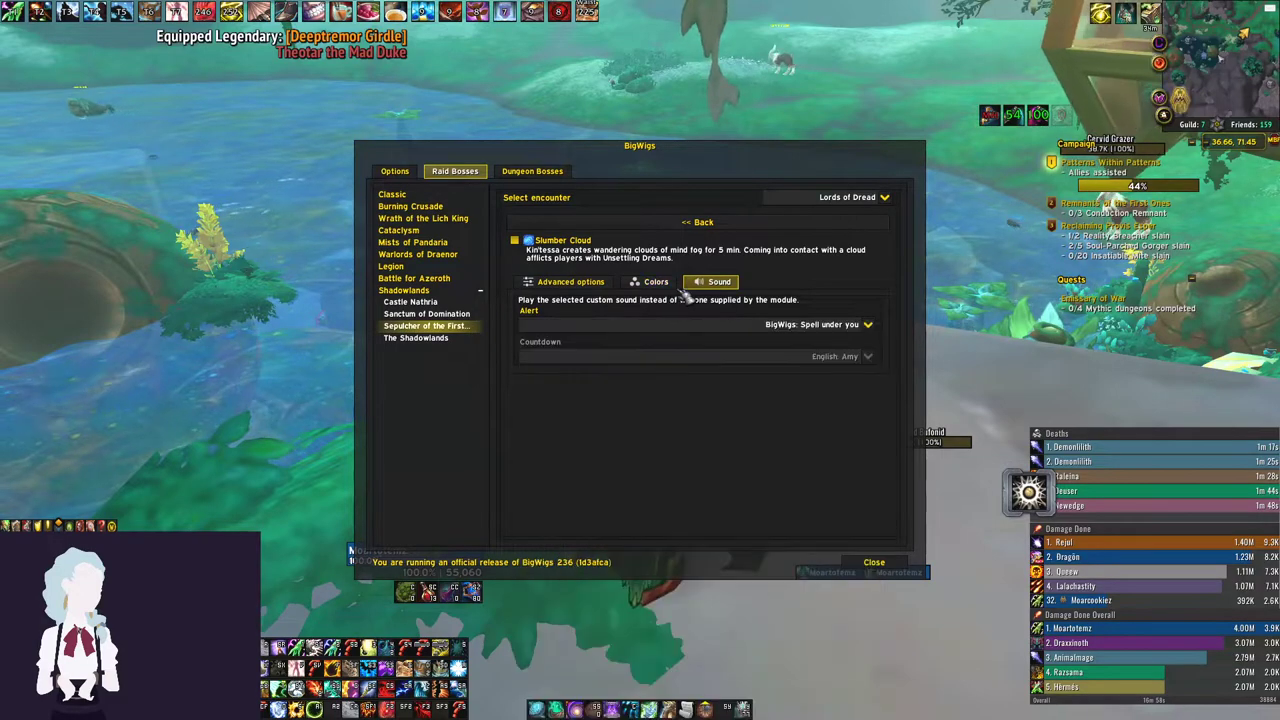
click(755, 228)
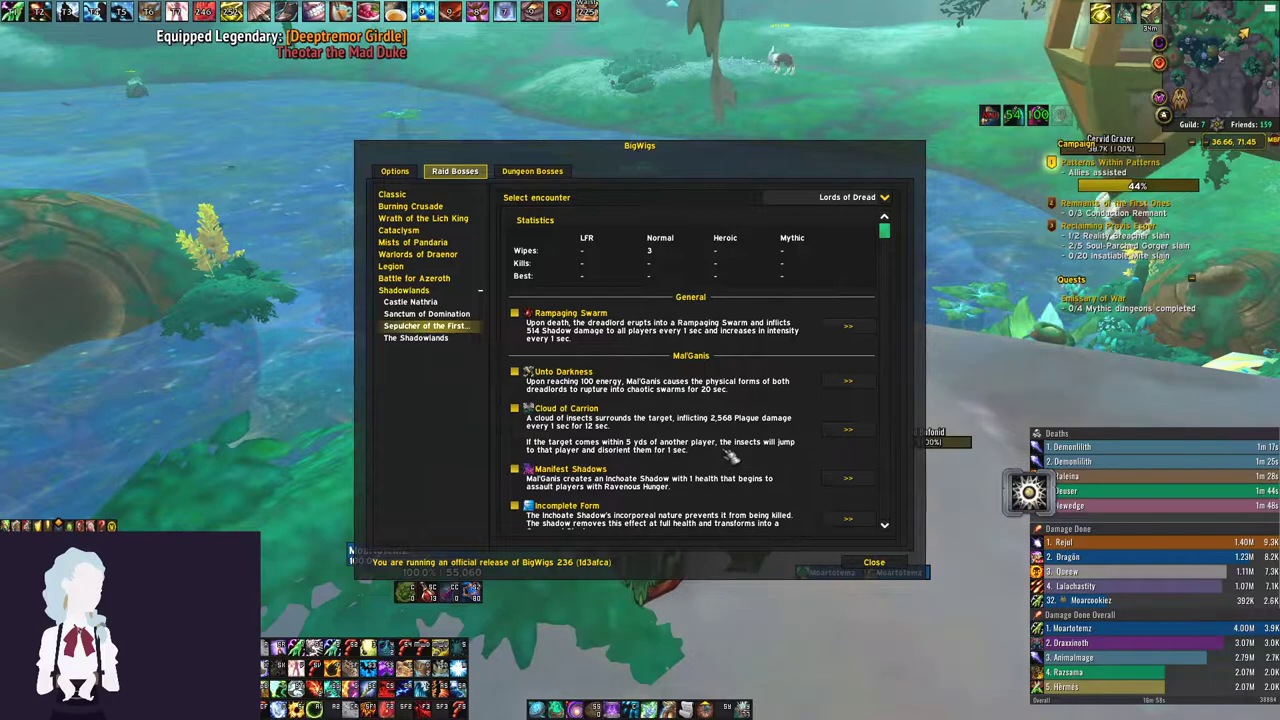
scroll(730, 455, down, 3)
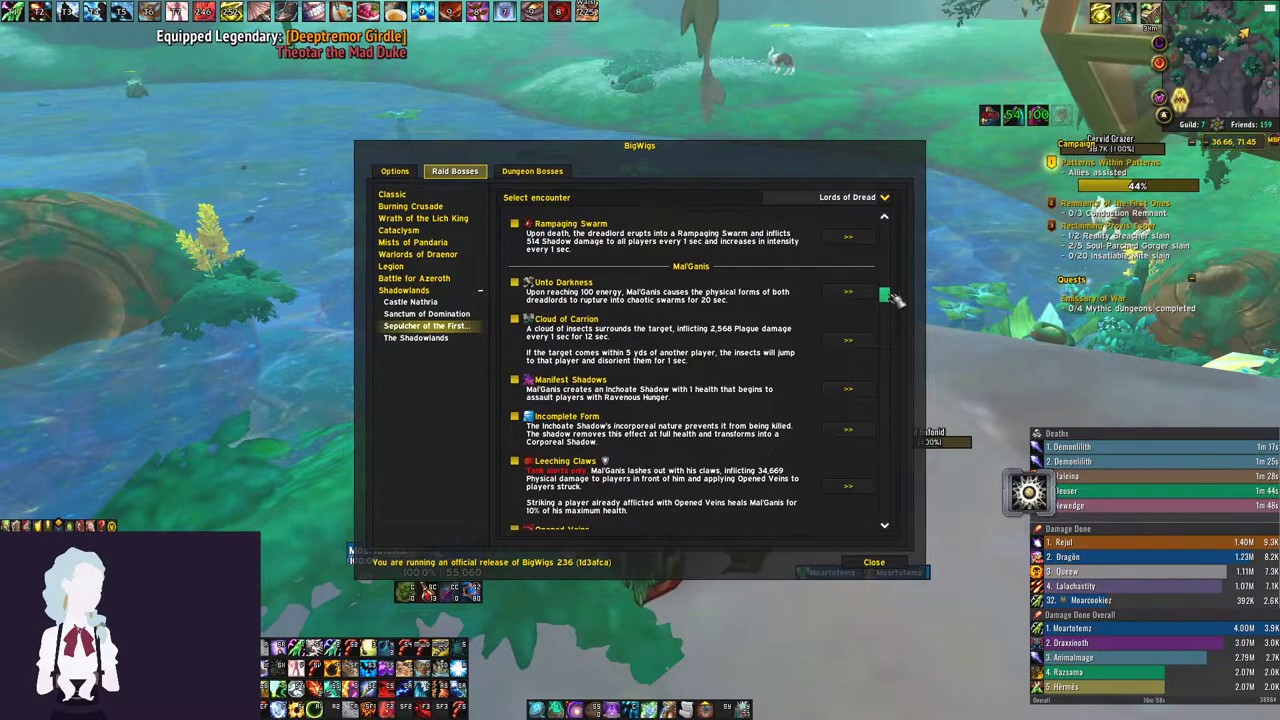
drag(893, 298, 906, 465)
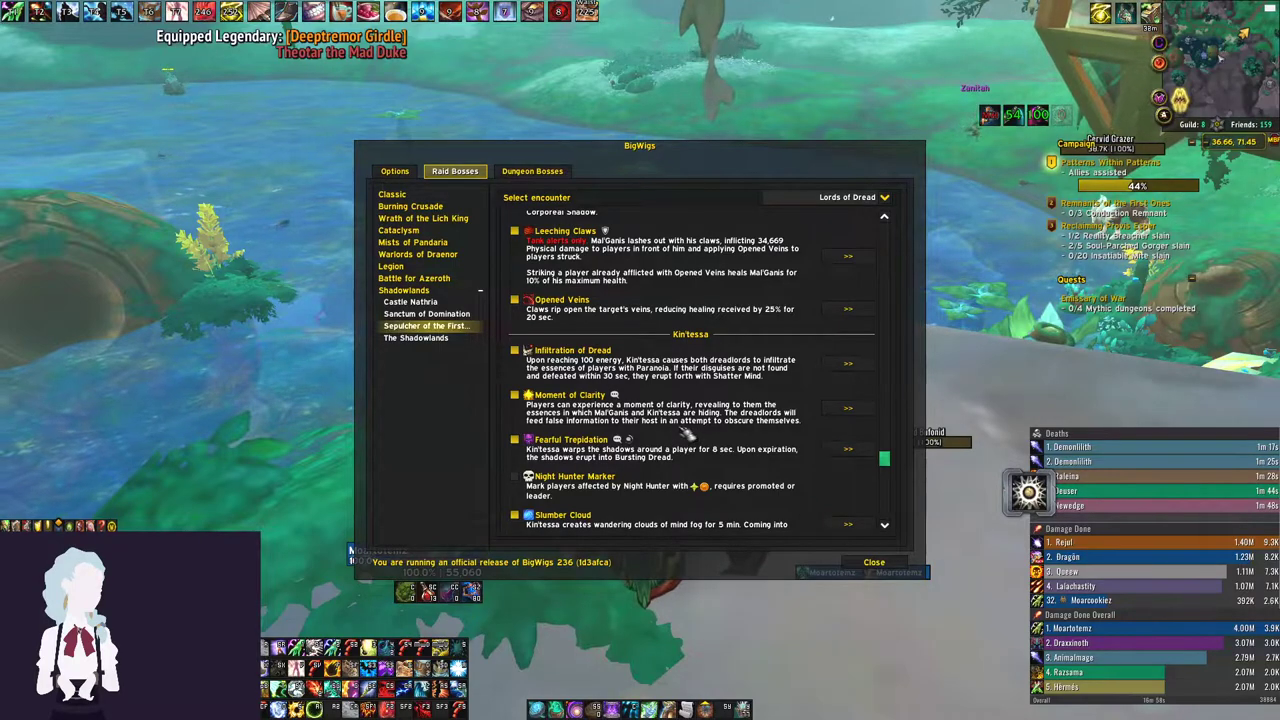
Step: Choose English: Default (Male) as Unto Darkness's countdown voice
scroll(684, 424, up, 2)
scroll(684, 424, up, 5)
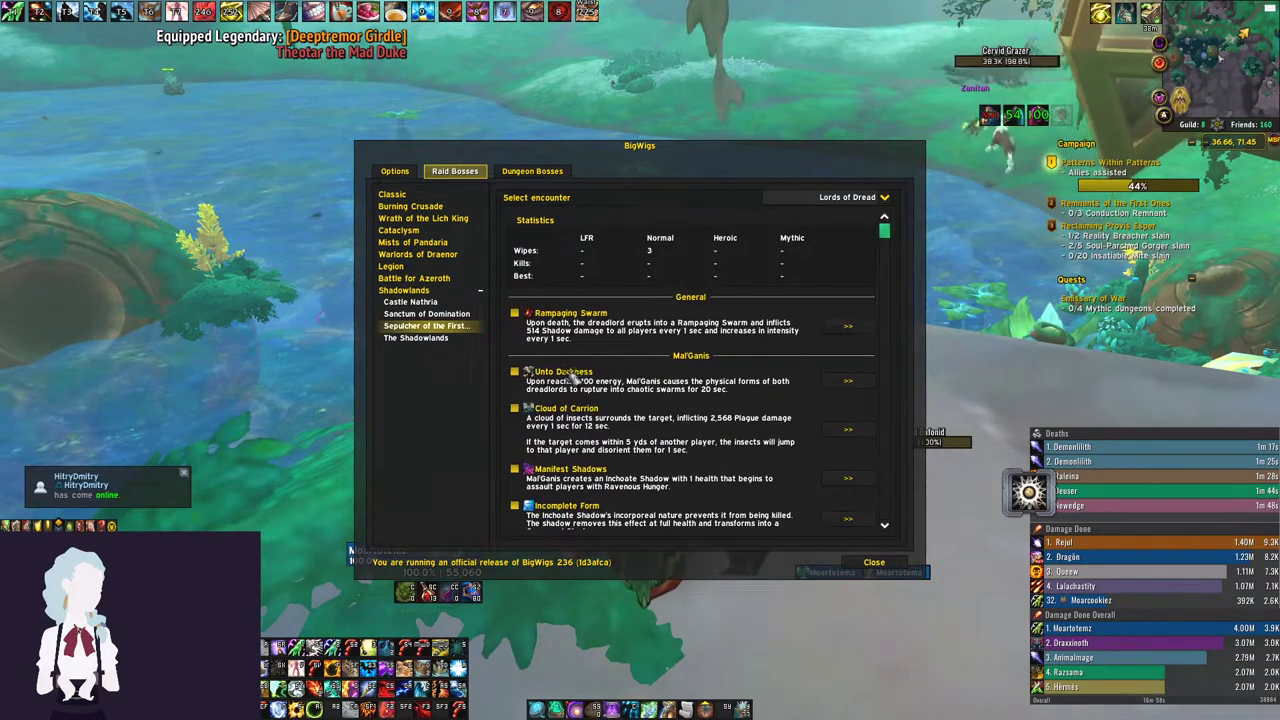
click(847, 380)
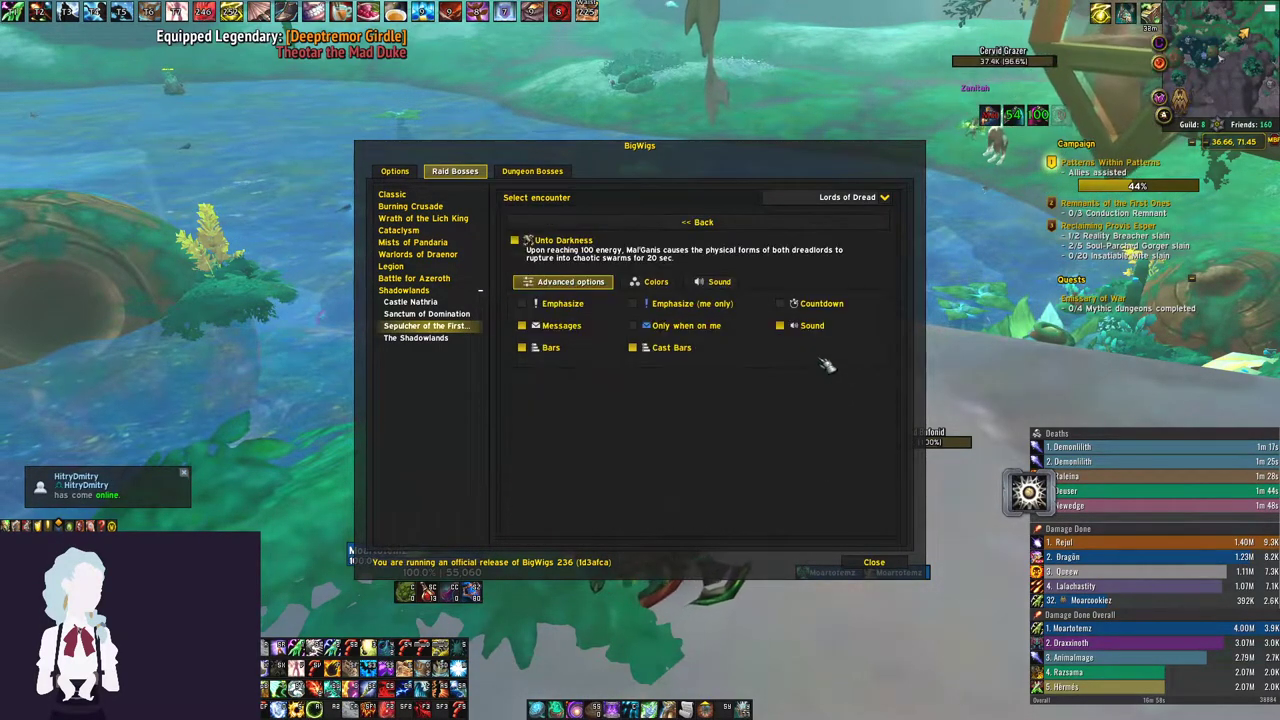
click(718, 283)
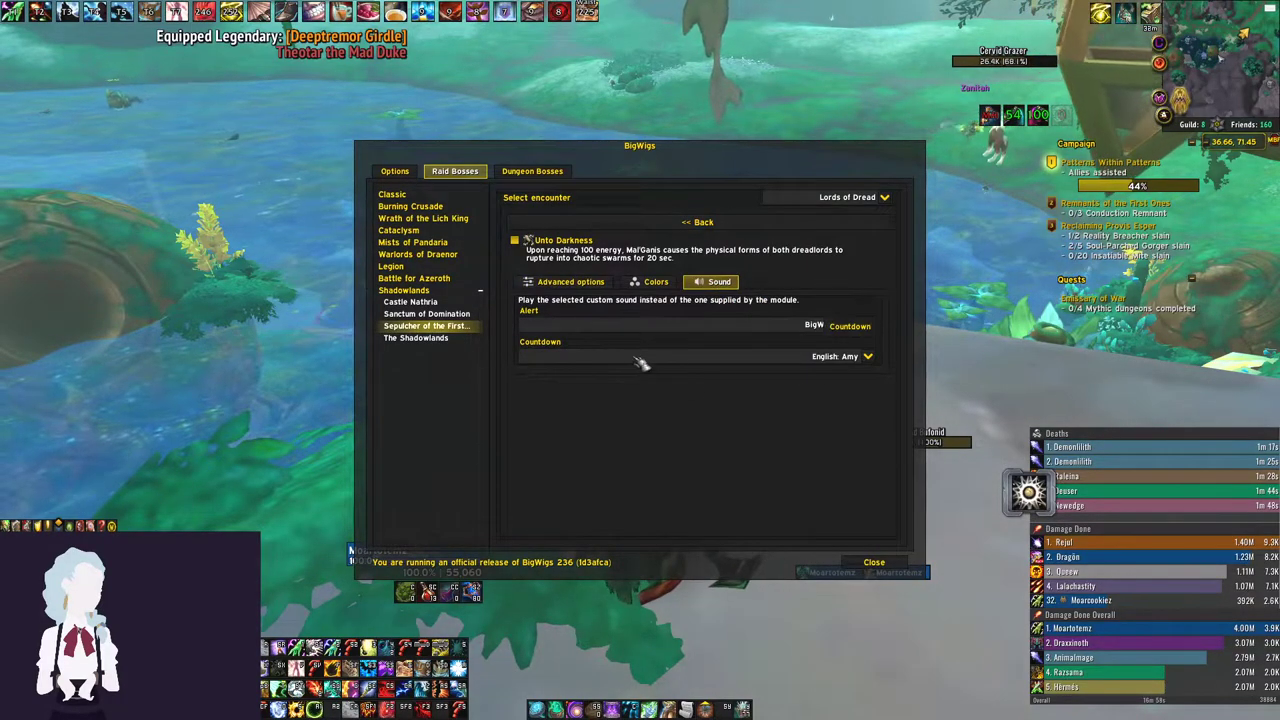
click(864, 357)
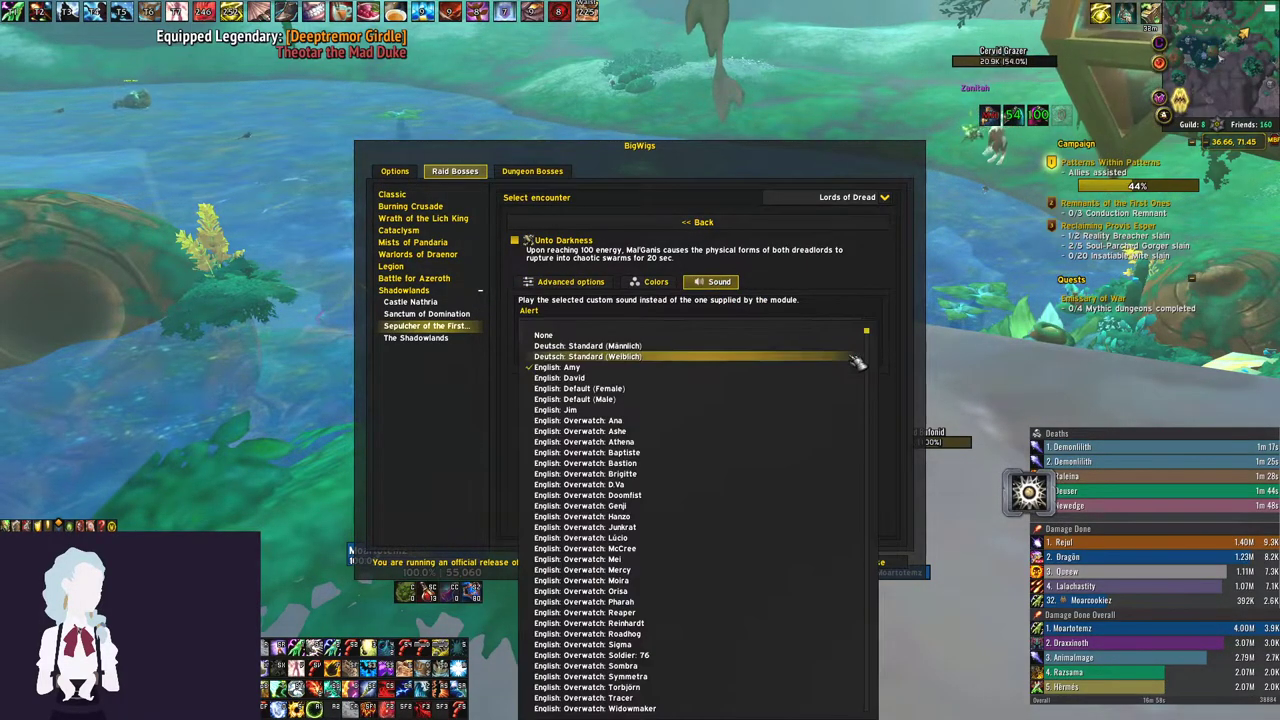
click(637, 399)
Step: After briefly trying English: David, restore English: Default (Male) and return to the ability list
click(733, 370)
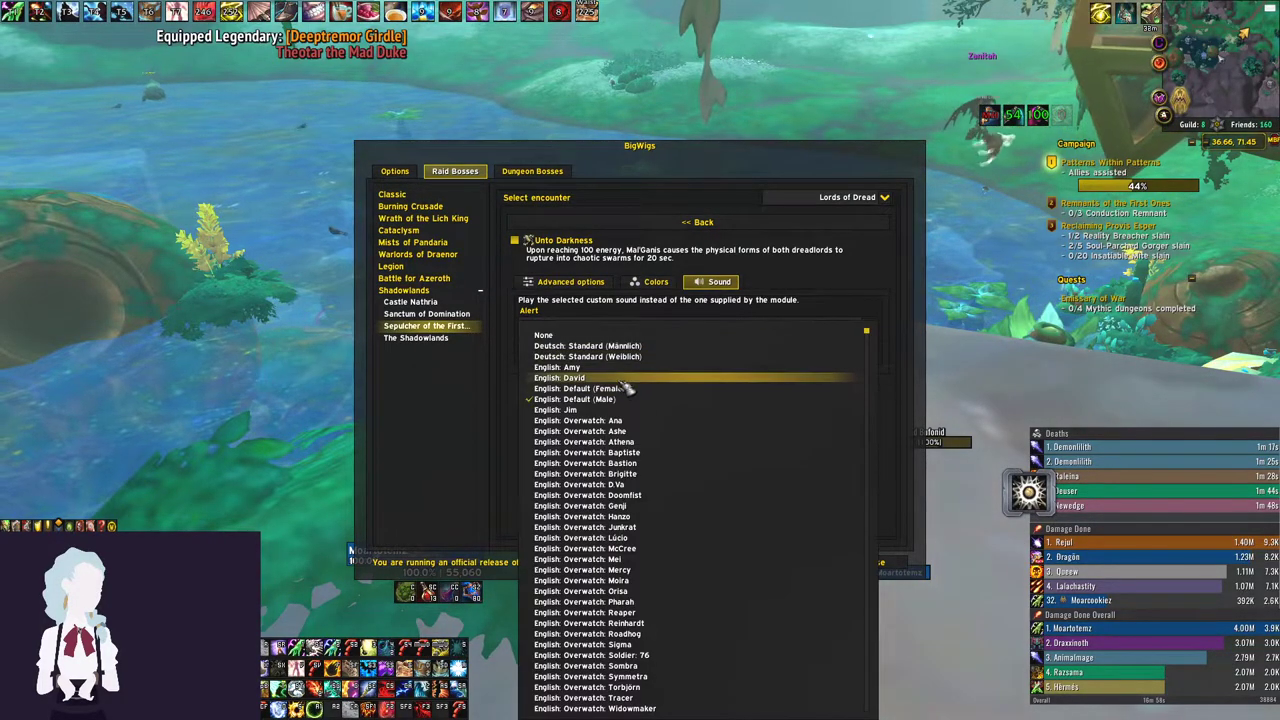
click(621, 381)
click(848, 326)
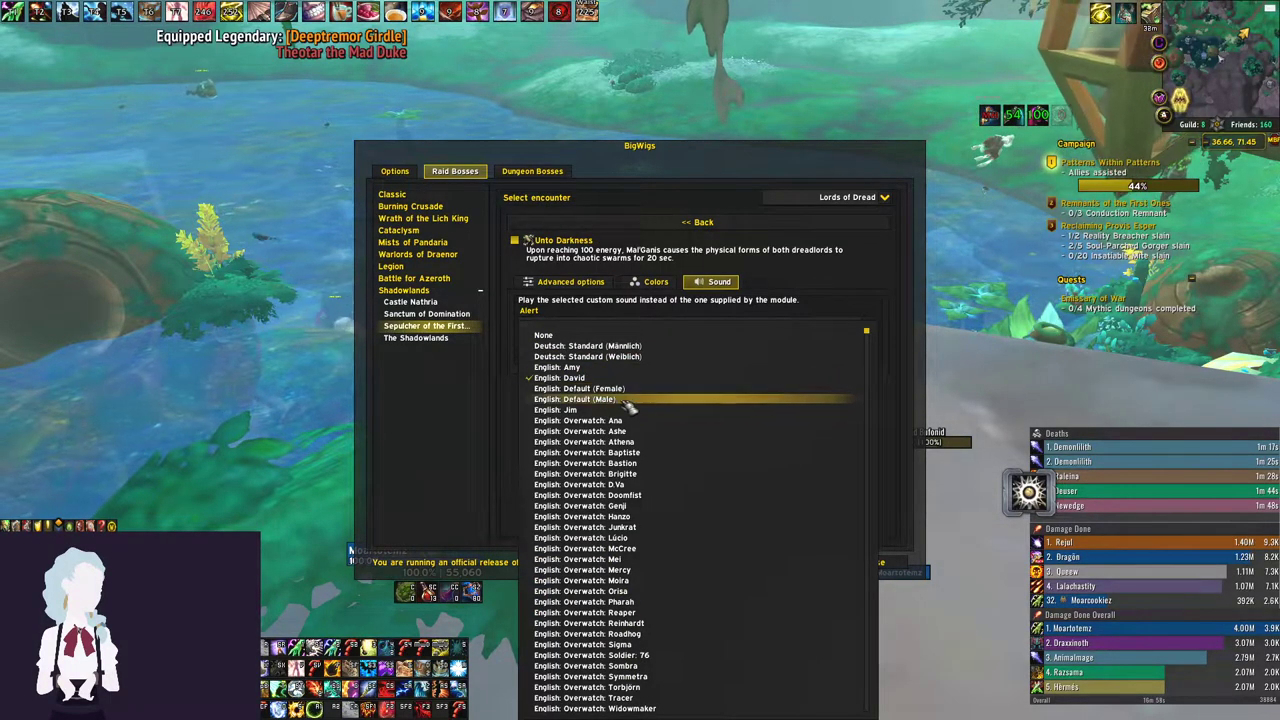
click(621, 399)
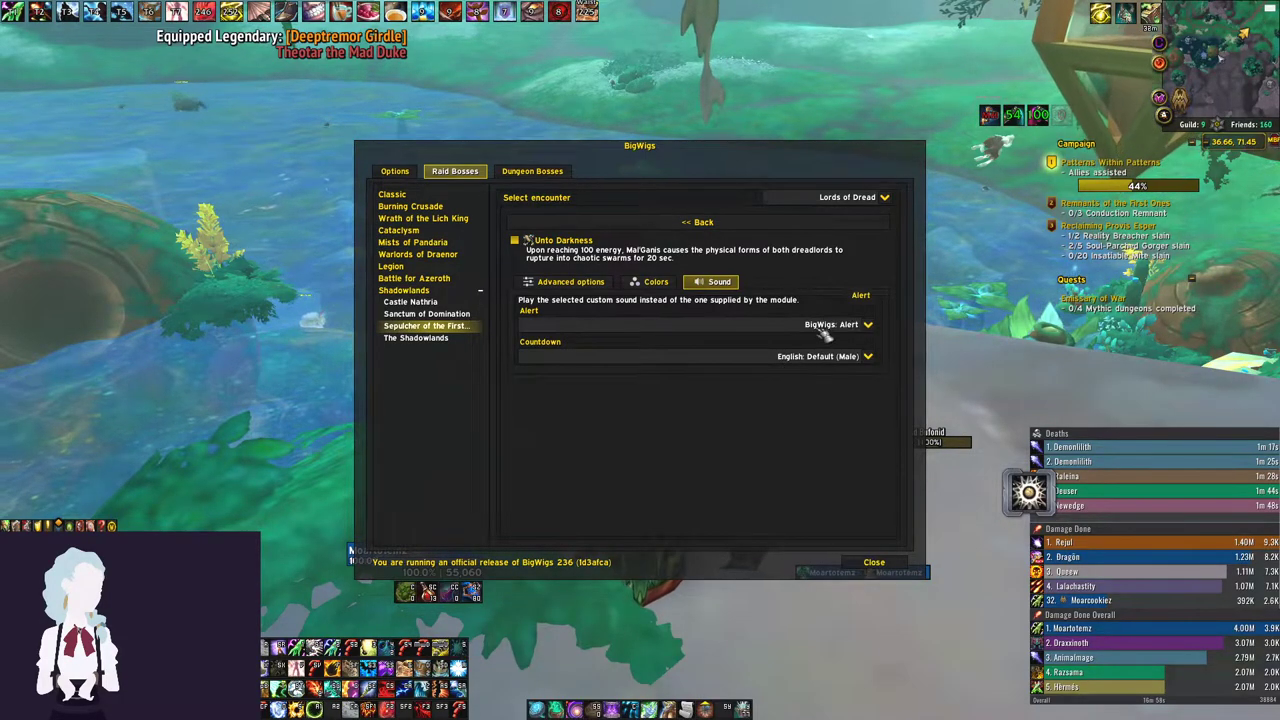
click(700, 223)
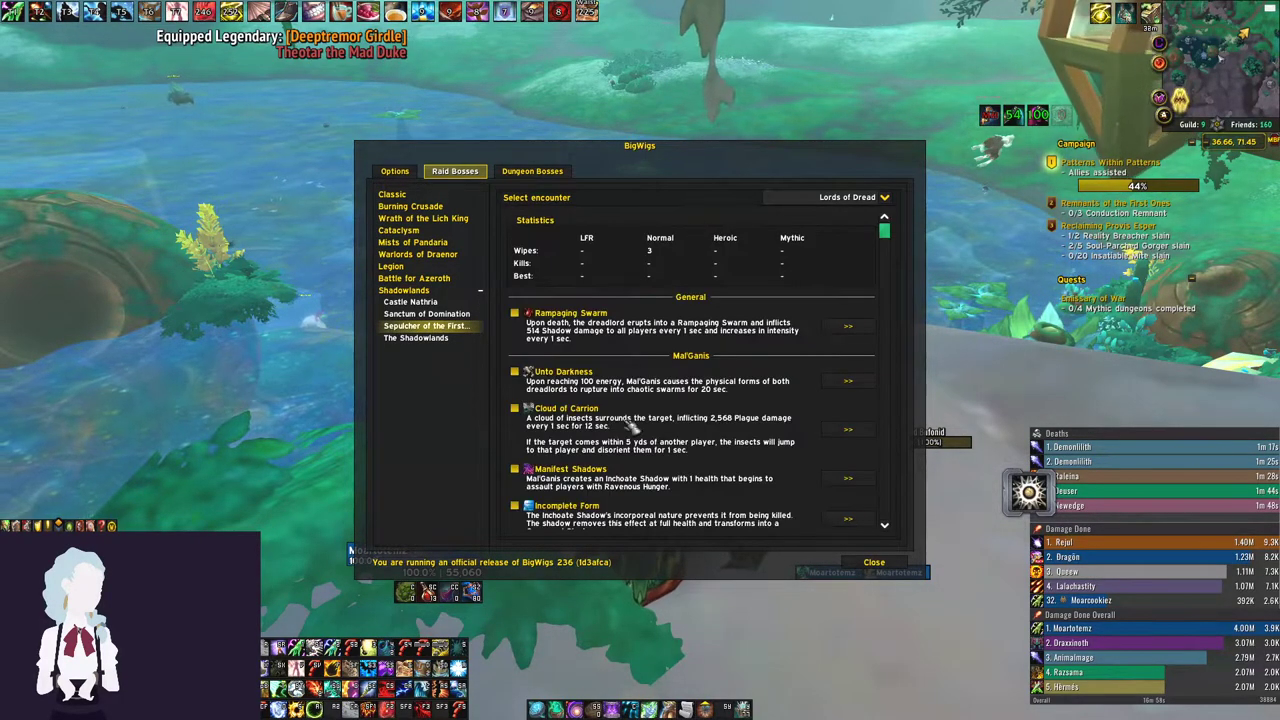
scroll(631, 425, down, 5)
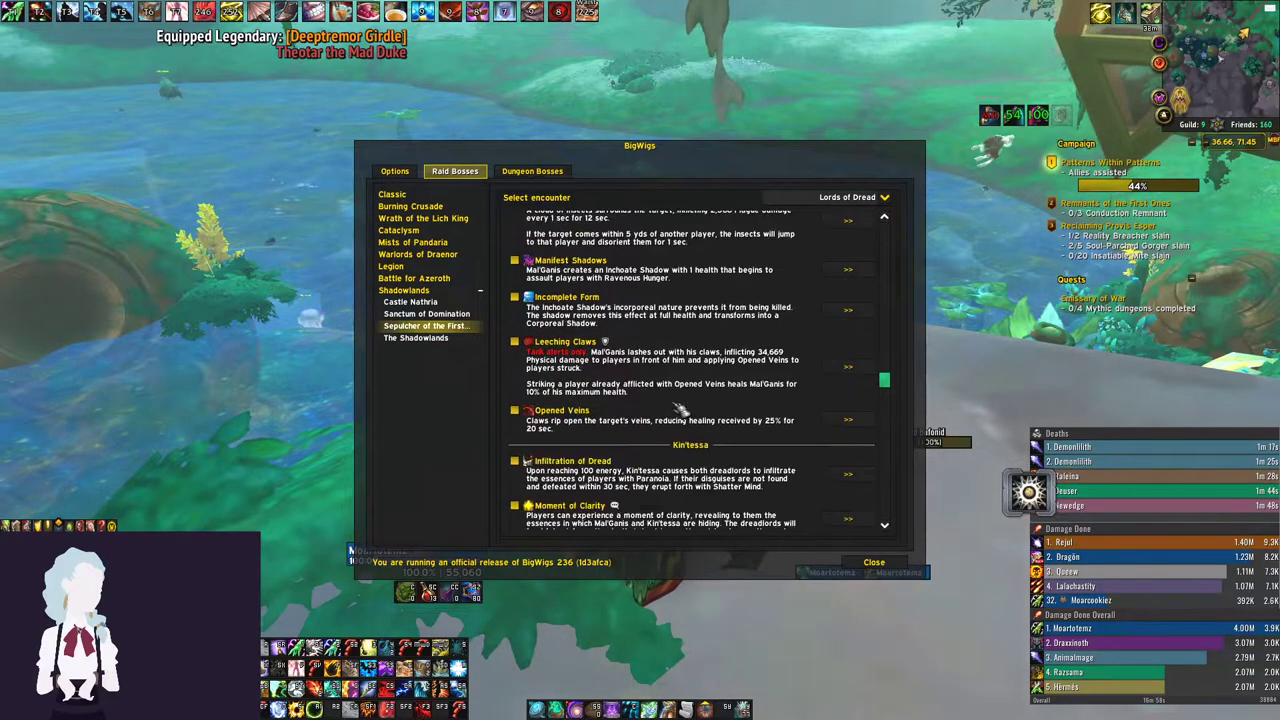
scroll(679, 410, down, 2)
Step: Switch Infiltration of Dread's voice to English: Default (Female) and go back to the ability list
click(850, 388)
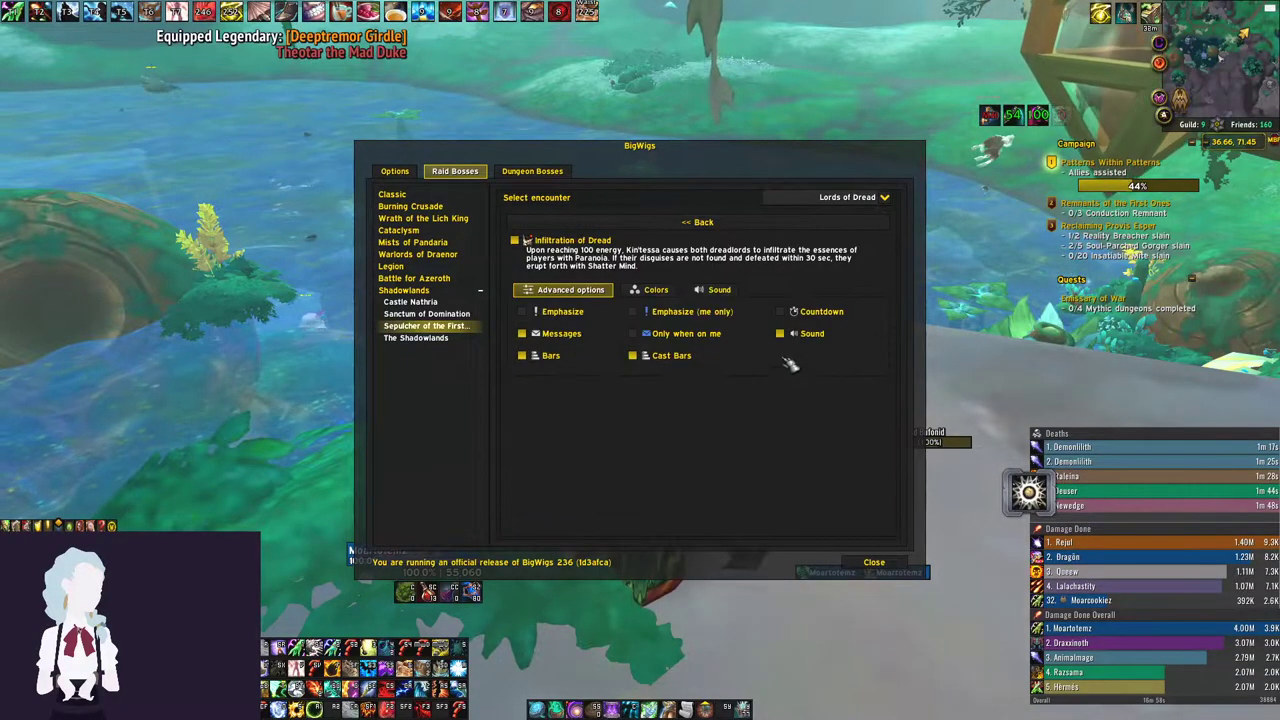
click(718, 290)
click(826, 370)
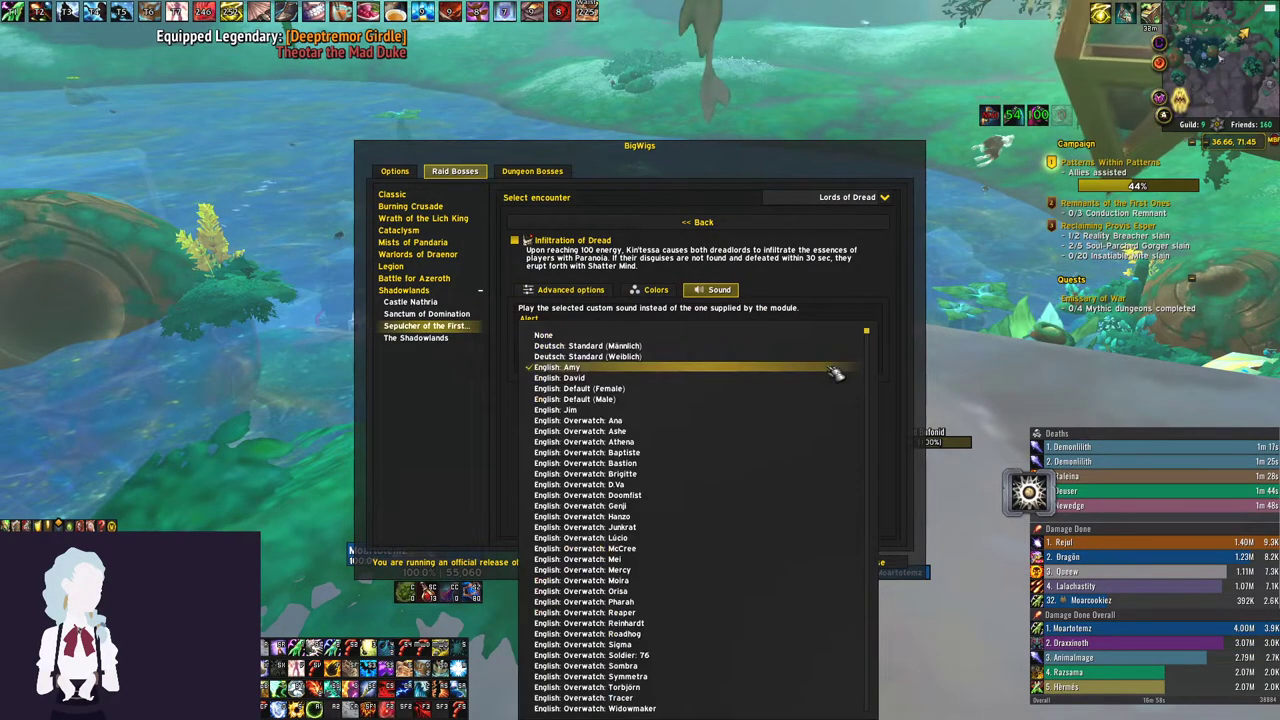
click(630, 396)
click(788, 222)
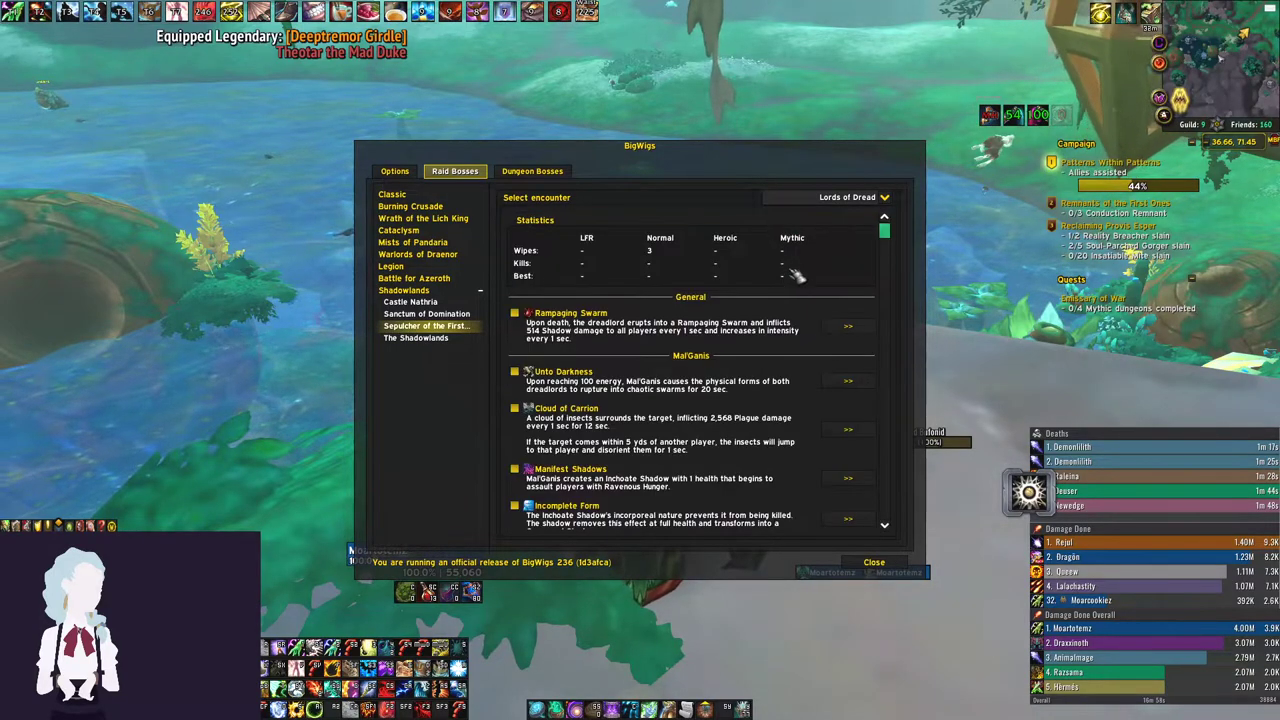
scroll(795, 283, down, 3)
scroll(790, 313, down, 2)
scroll(790, 313, down, 3)
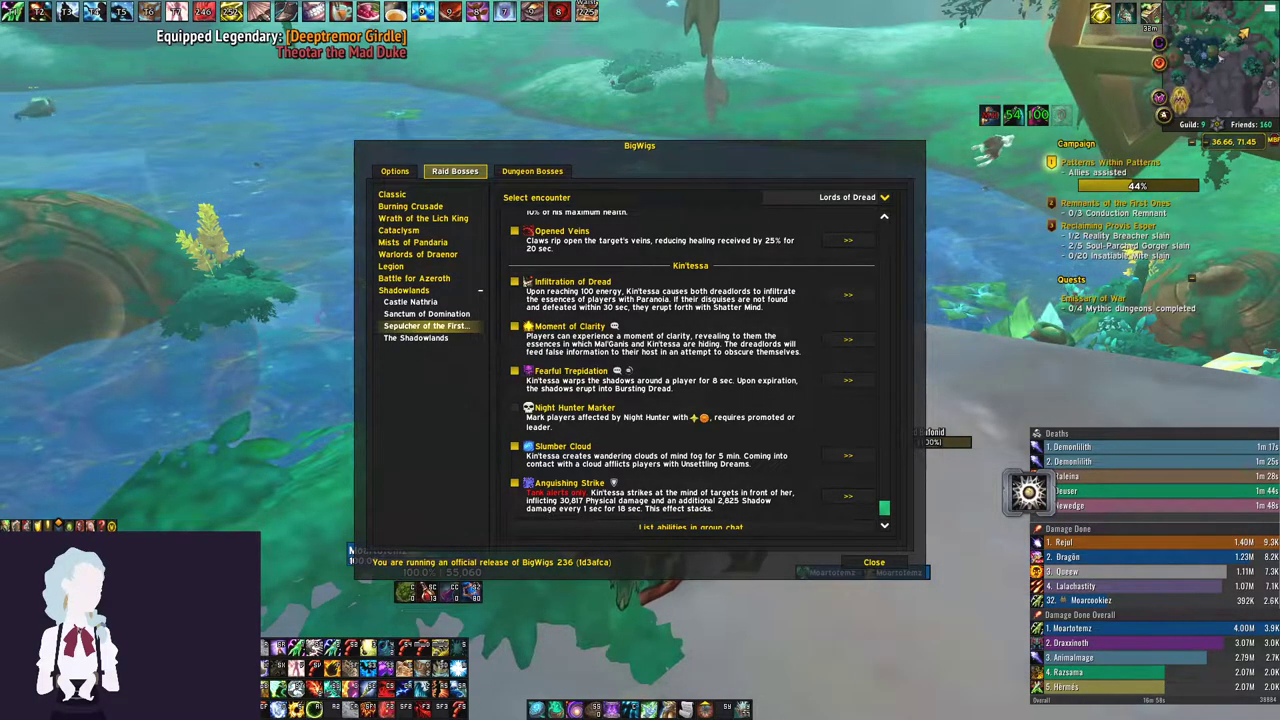
Step: Switch to the Rygelon encounter and scroll through its abilities, Dark Eclipse to Dark Quasar
click(884, 197)
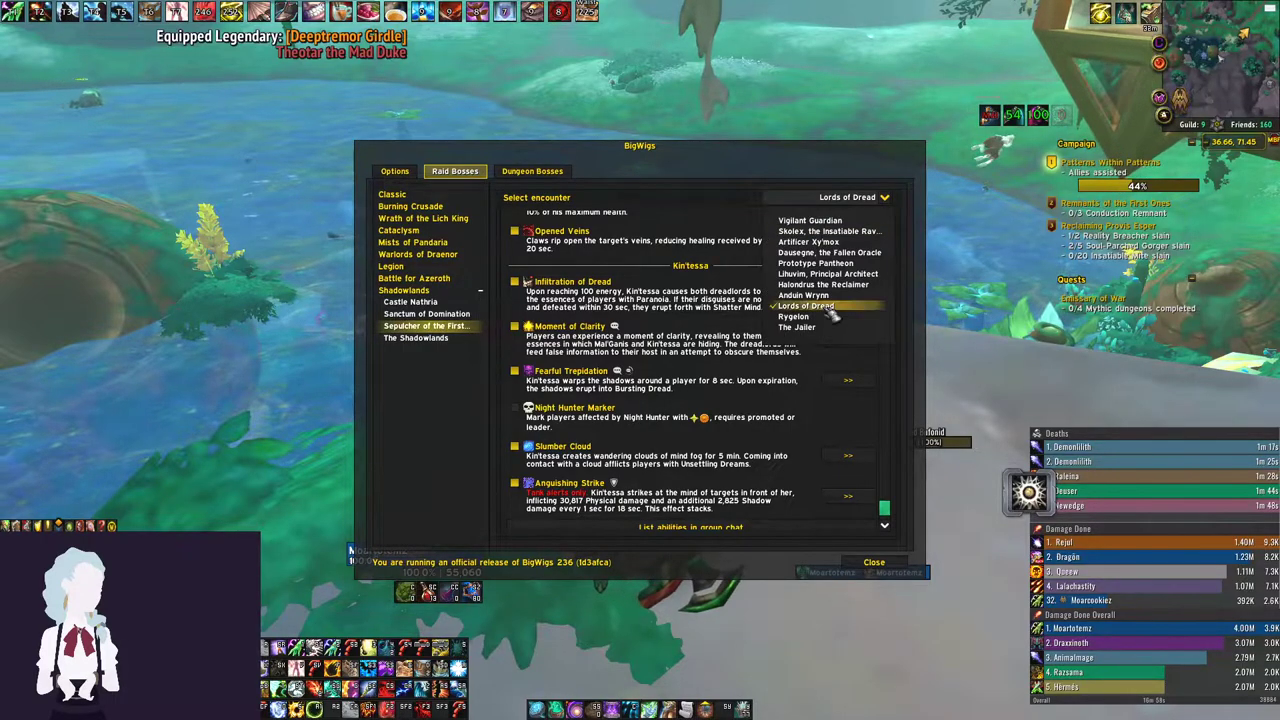
click(795, 320)
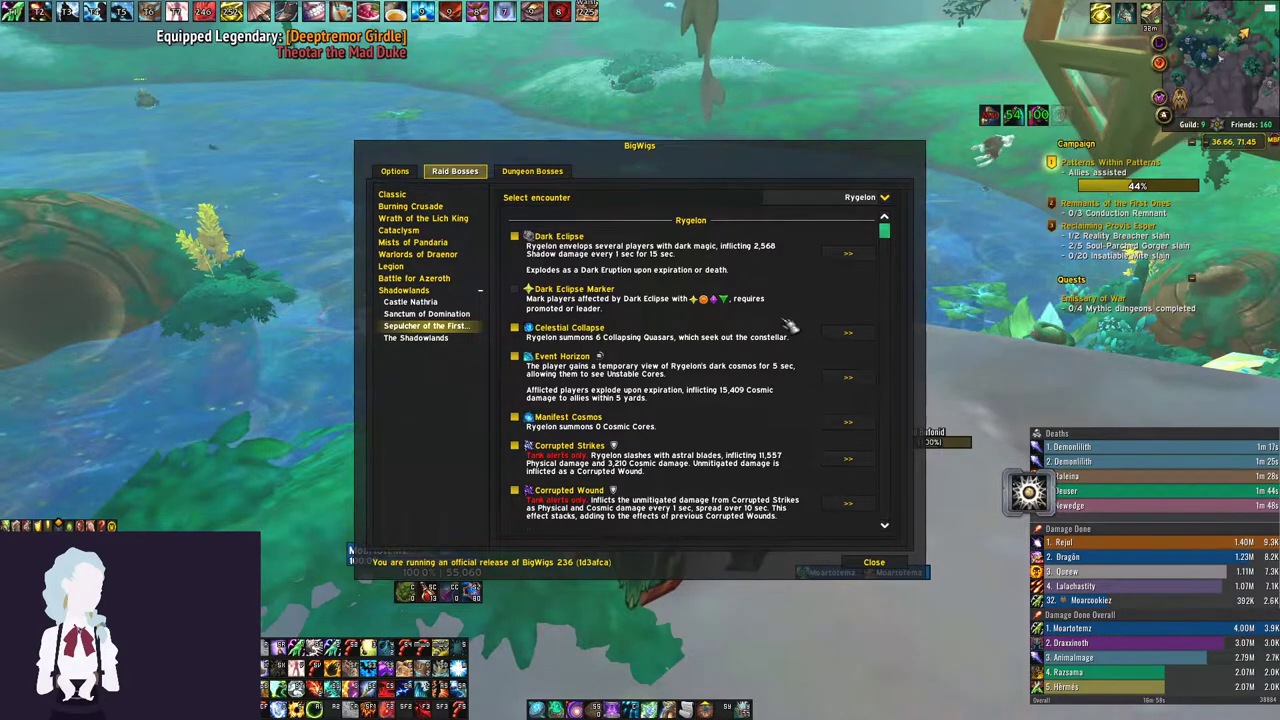
mouse_move(1100, 476)
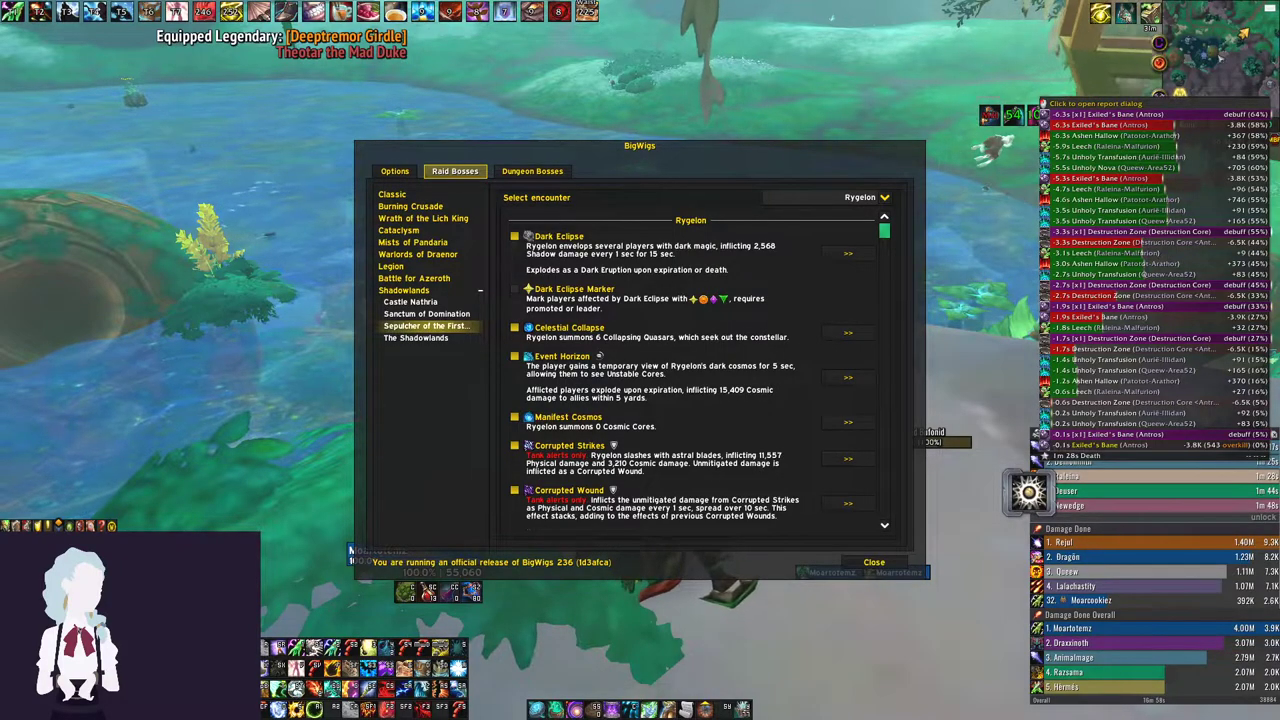
scroll(600, 293, down, 1)
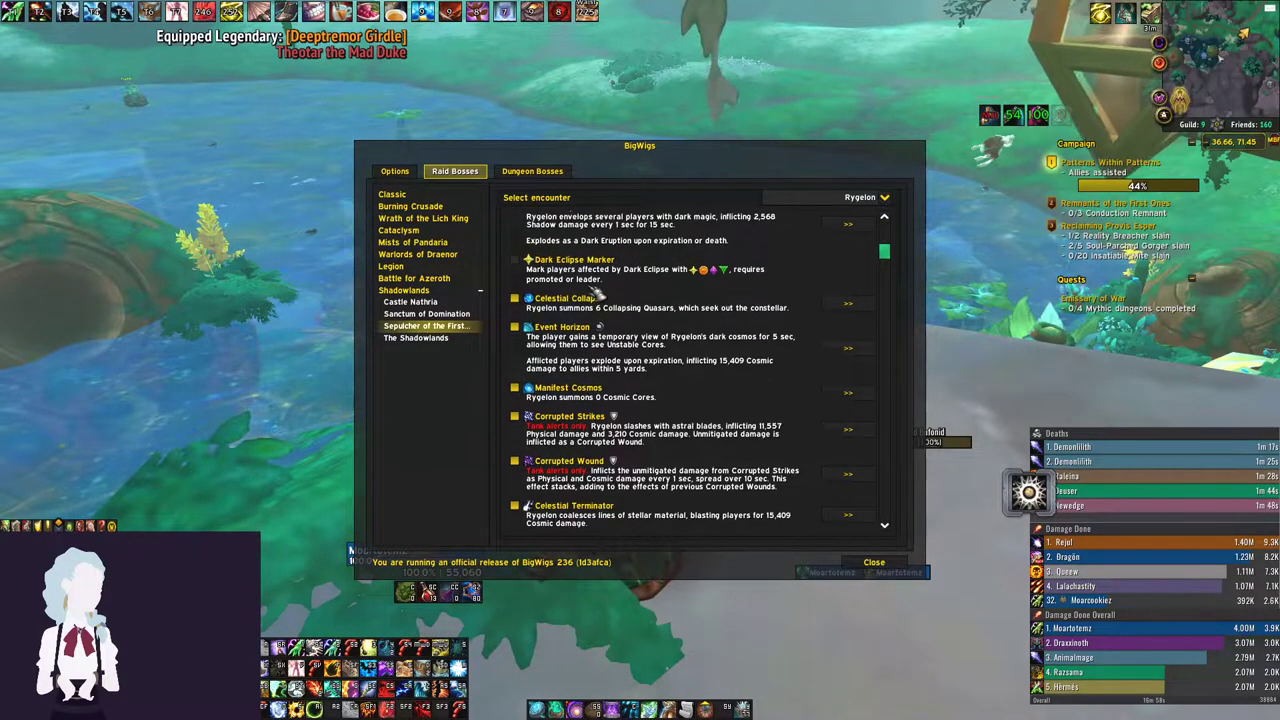
scroll(600, 293, down, 7)
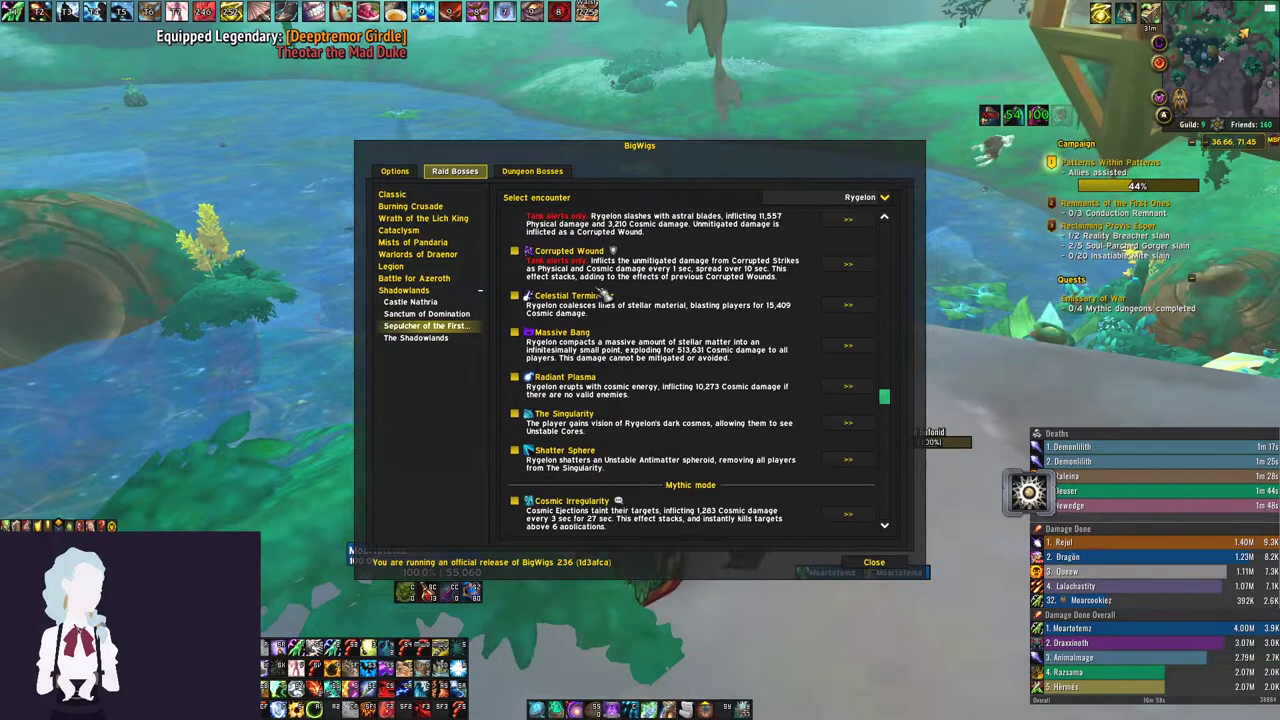
scroll(602, 293, down, 6)
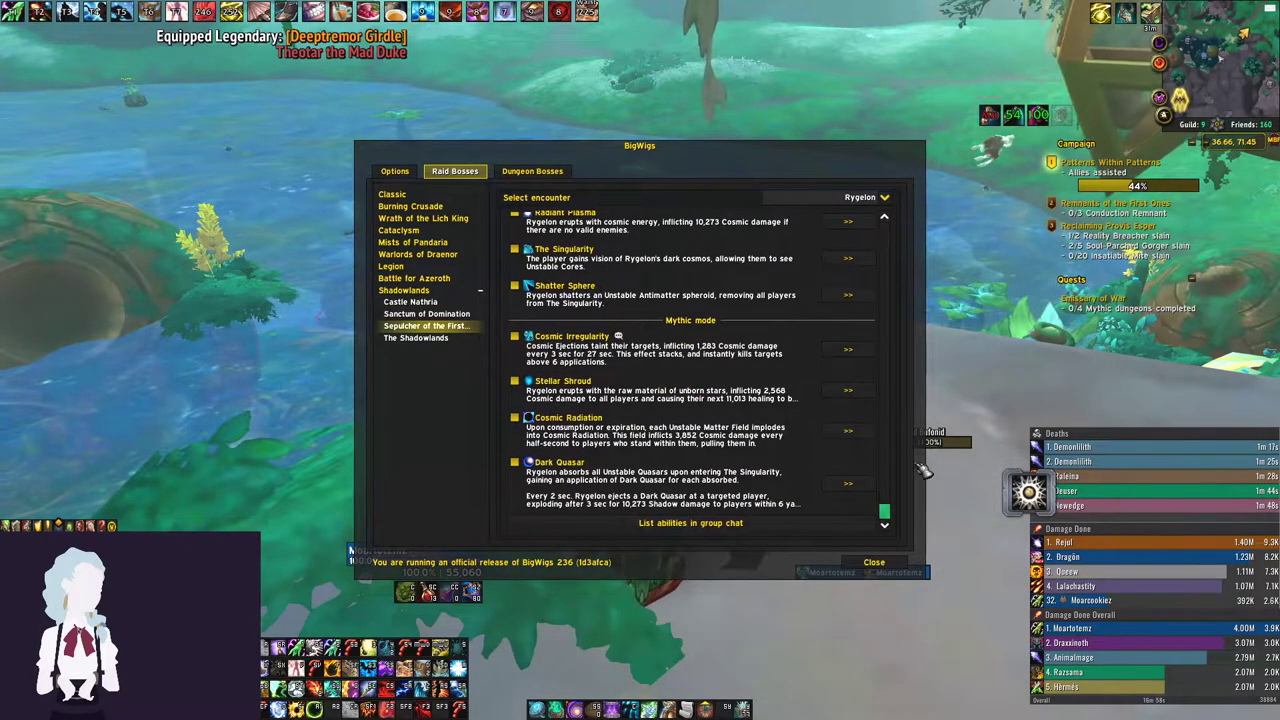
drag(888, 528, 895, 232)
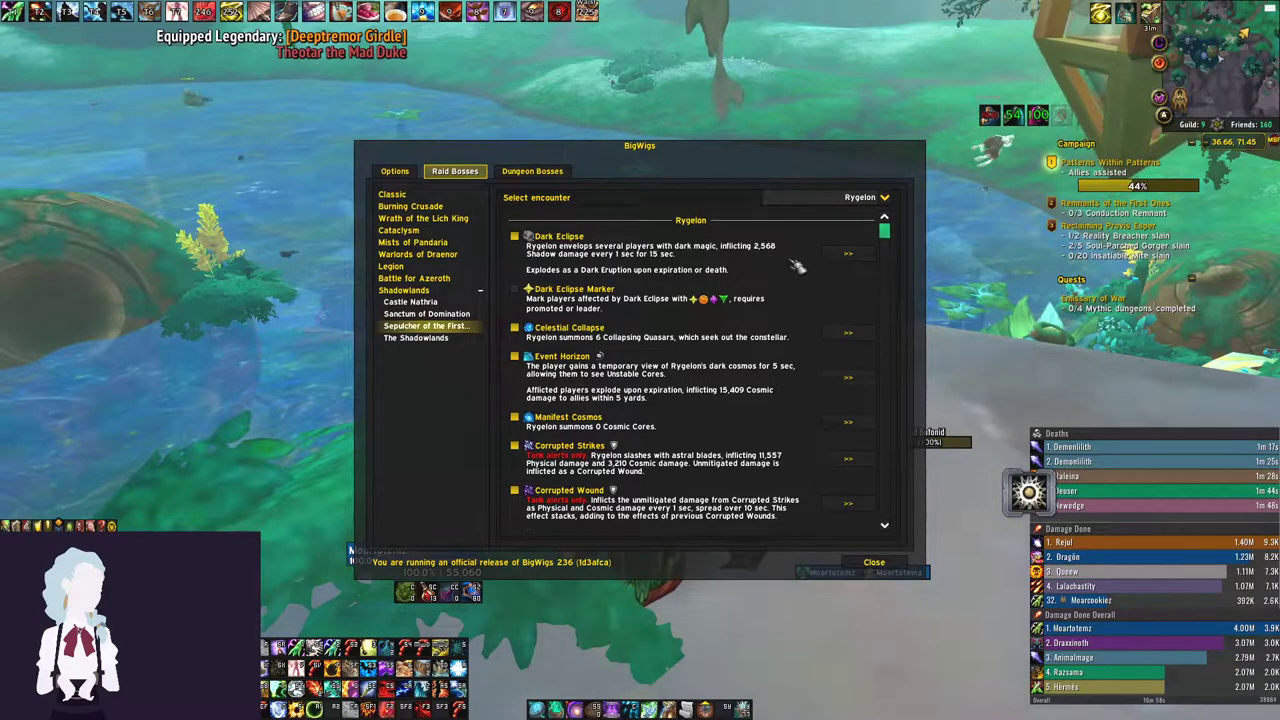
Step: Give Dark Eclipse the BigWigs: [DBM] Flag Taken (PvP) Alert sound and return to the list
click(847, 256)
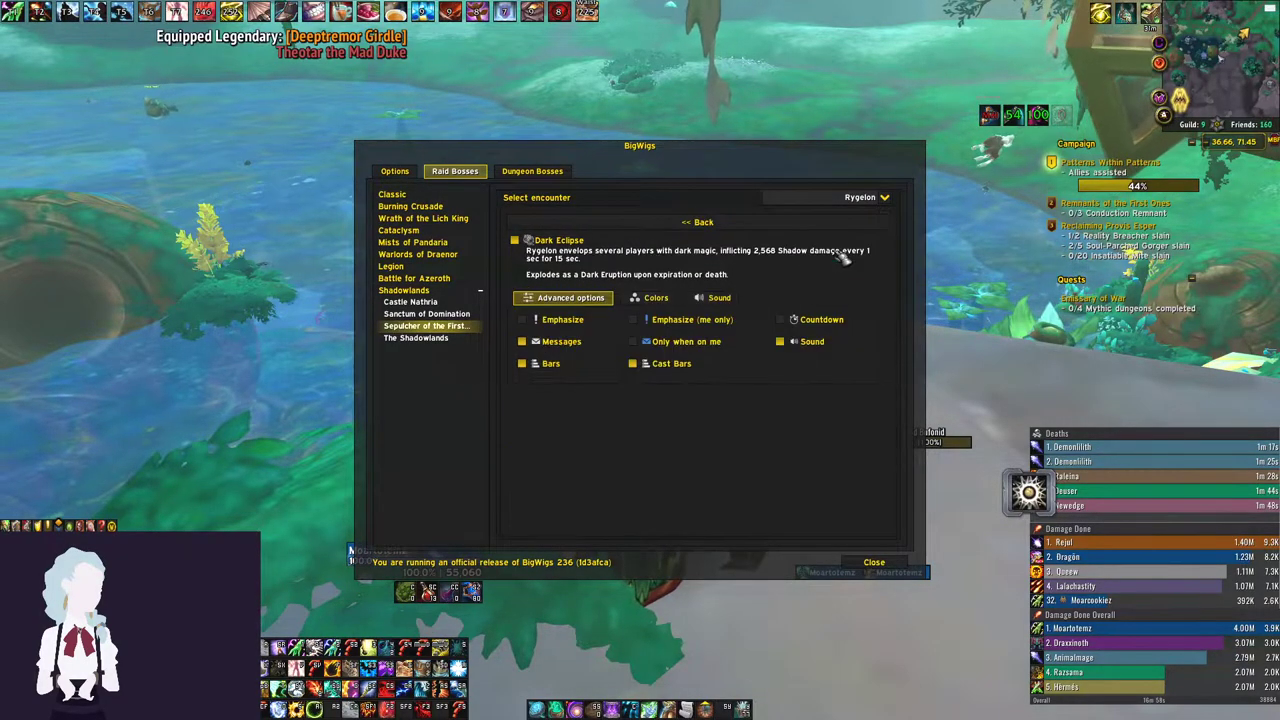
click(720, 298)
click(812, 348)
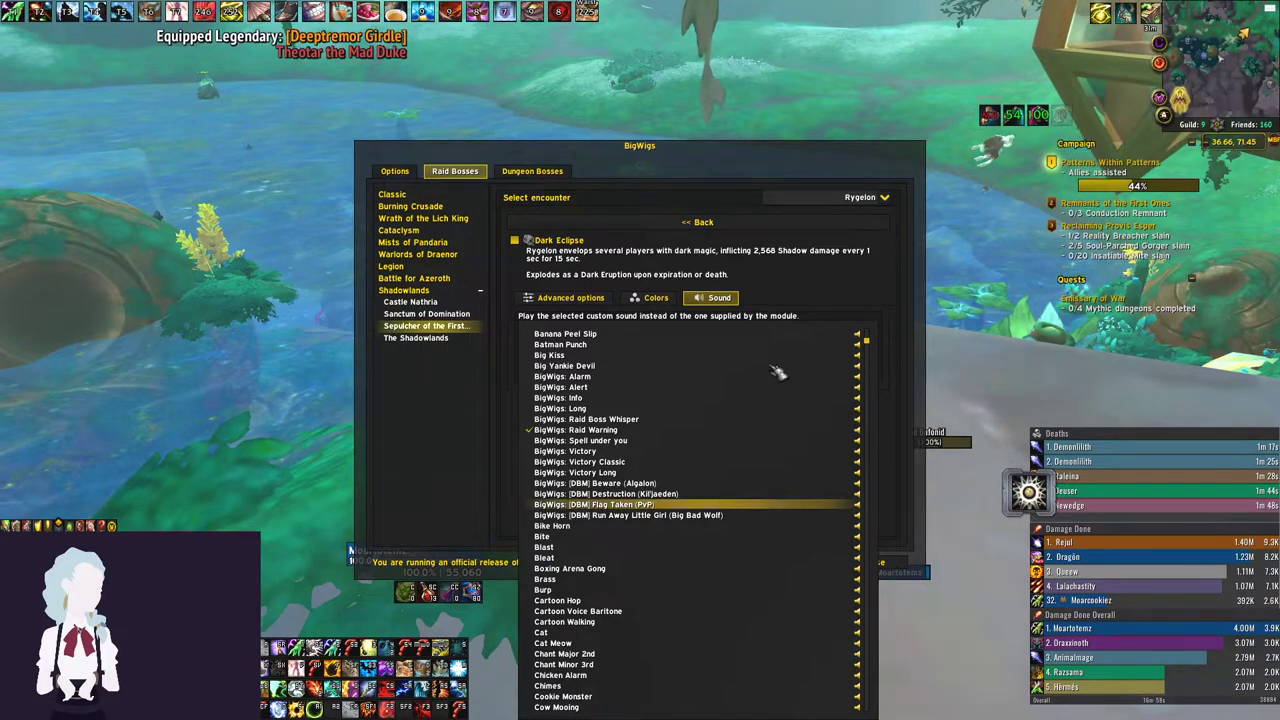
click(770, 504)
click(770, 224)
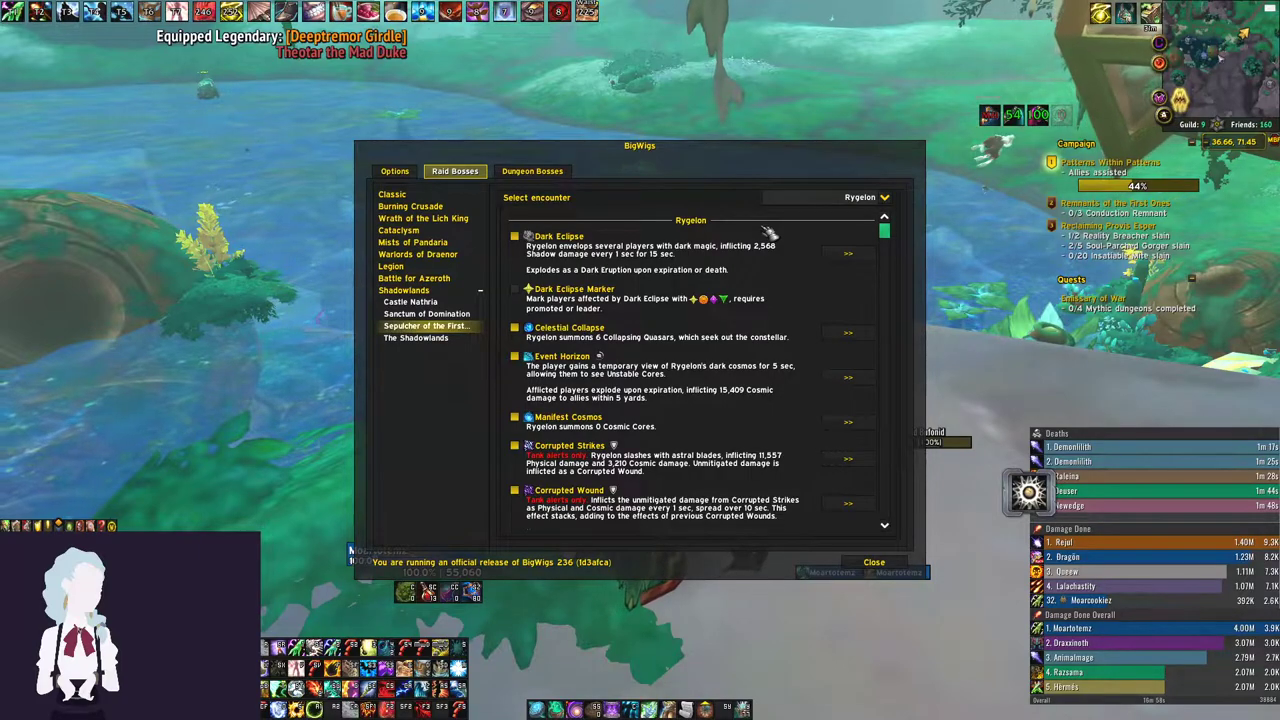
Step: Look over Massive Bang's alert sound choices, then close the list without changing anything
scroll(724, 366, down, 2)
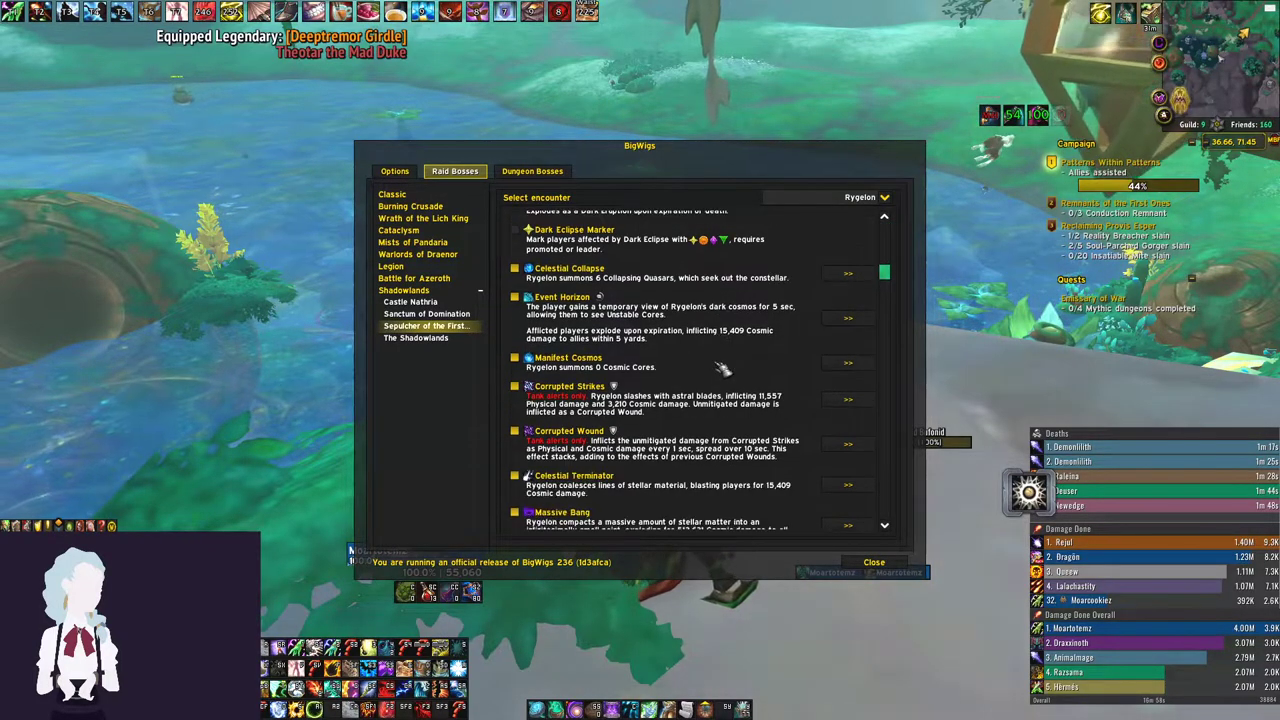
scroll(720, 368, down, 5)
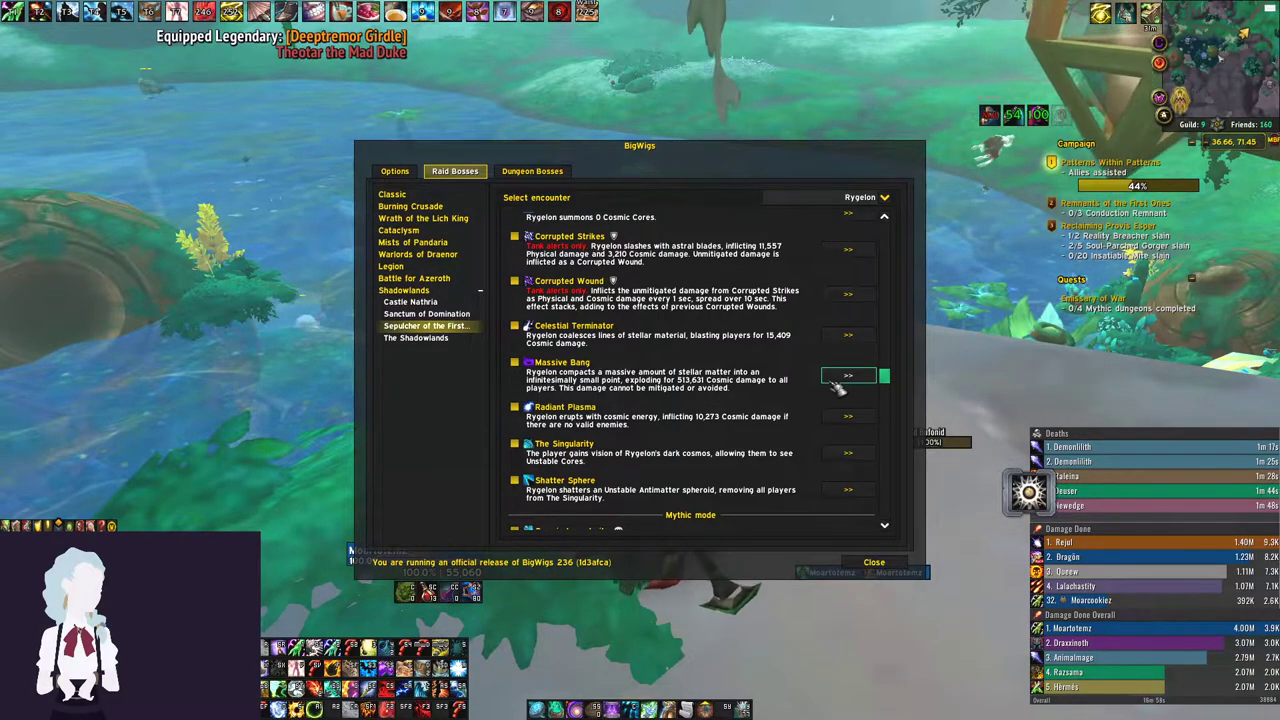
click(846, 376)
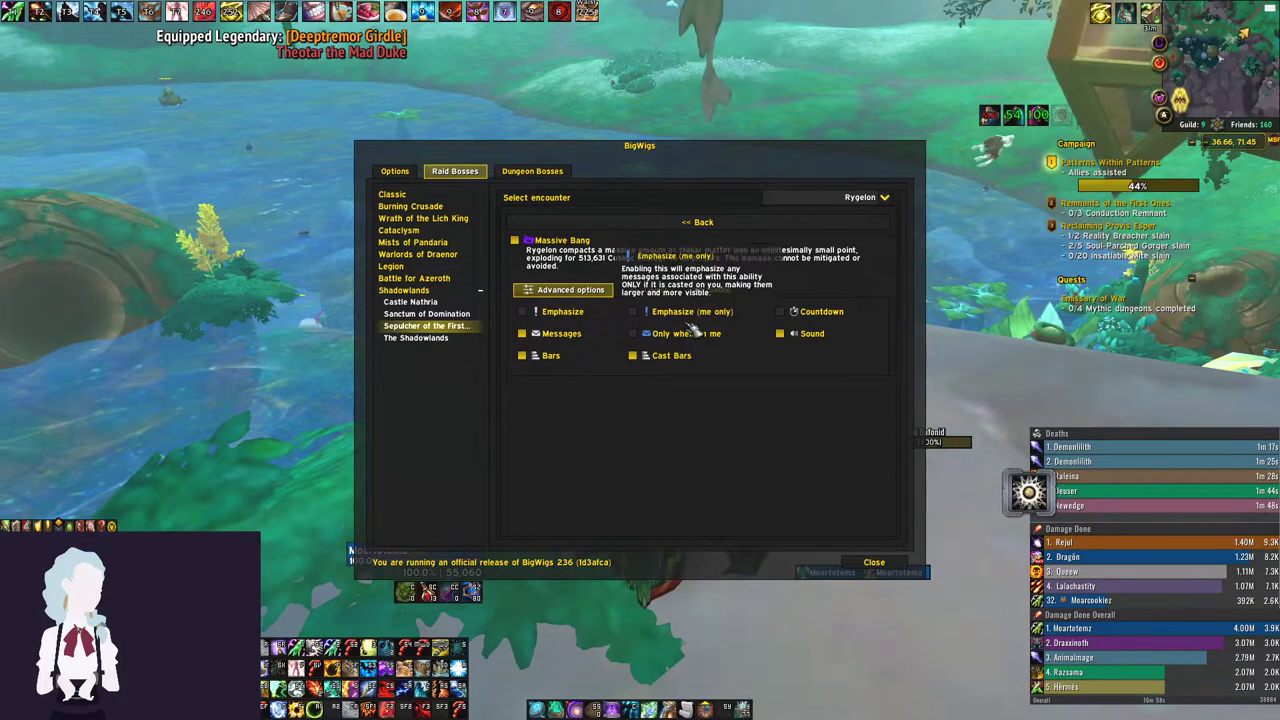
click(717, 289)
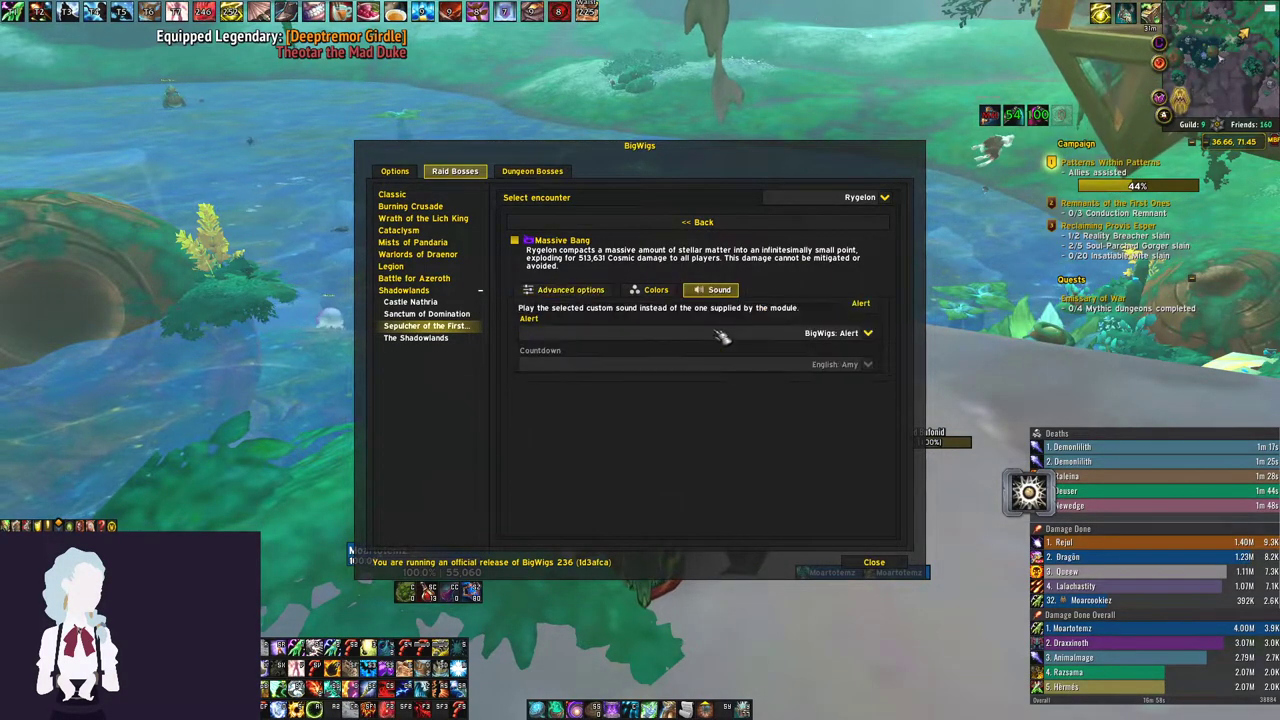
click(690, 334)
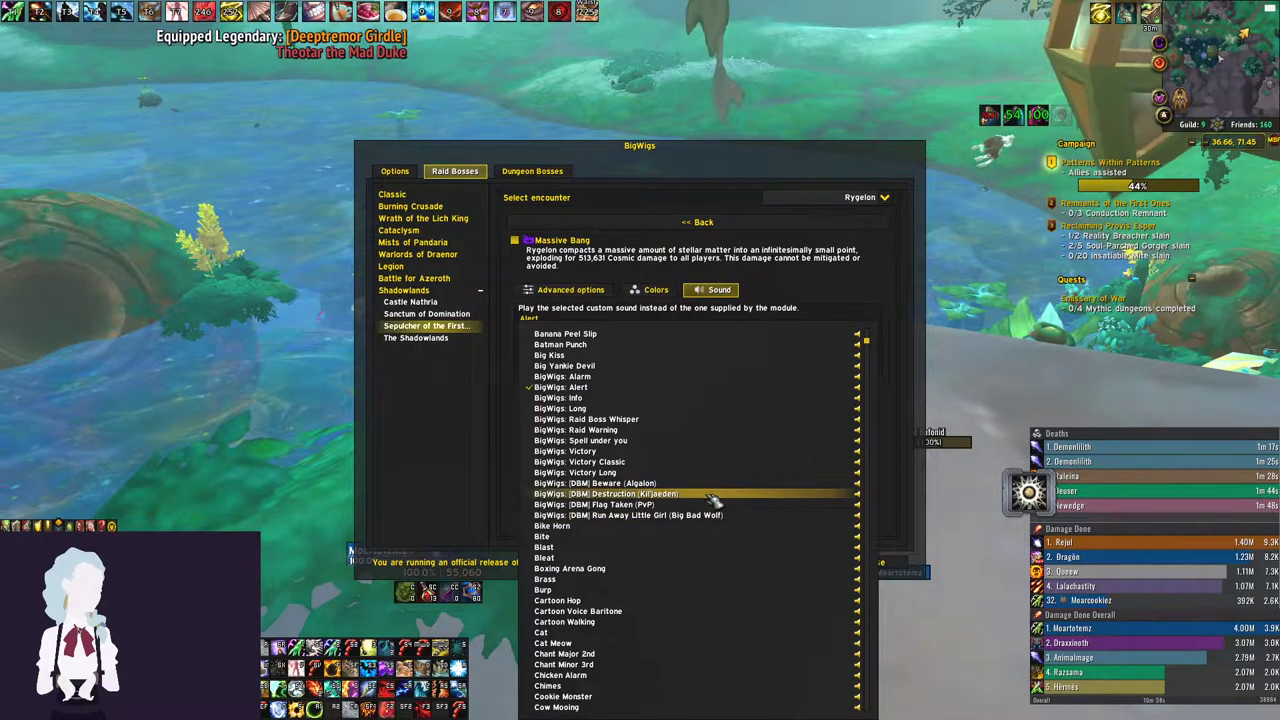
click(700, 292)
click(745, 224)
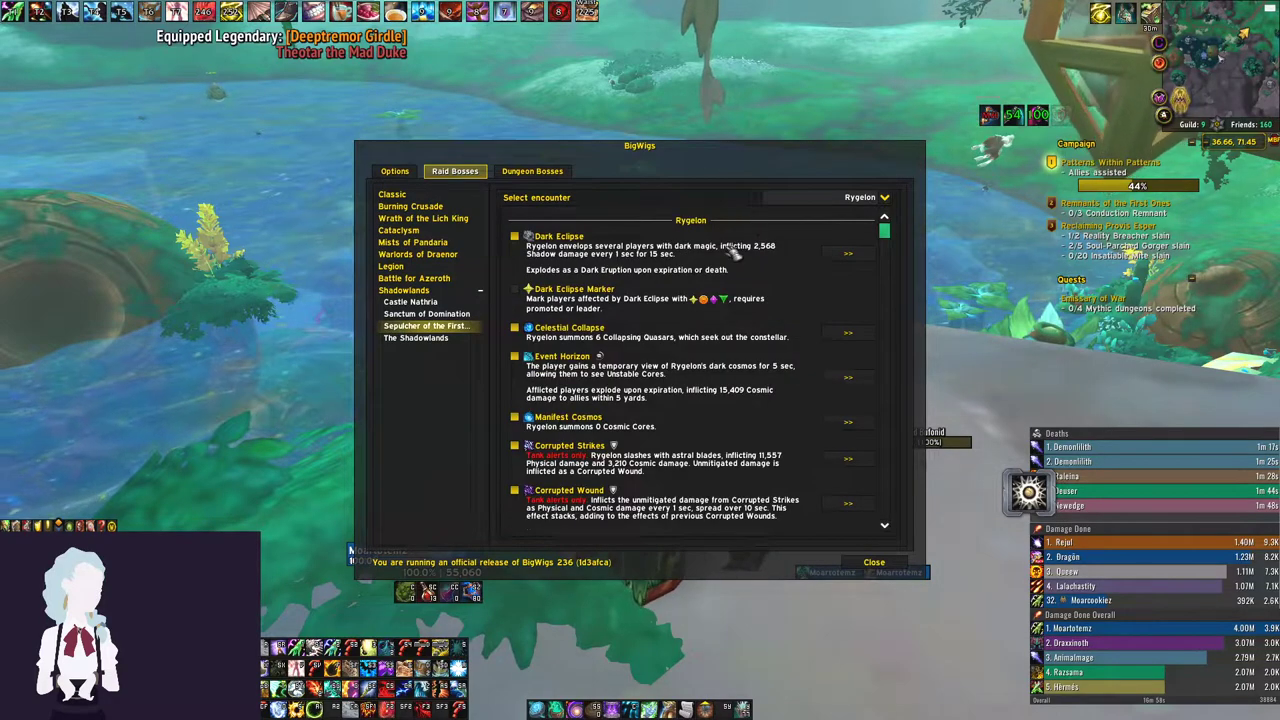
mouse_move(1100, 447)
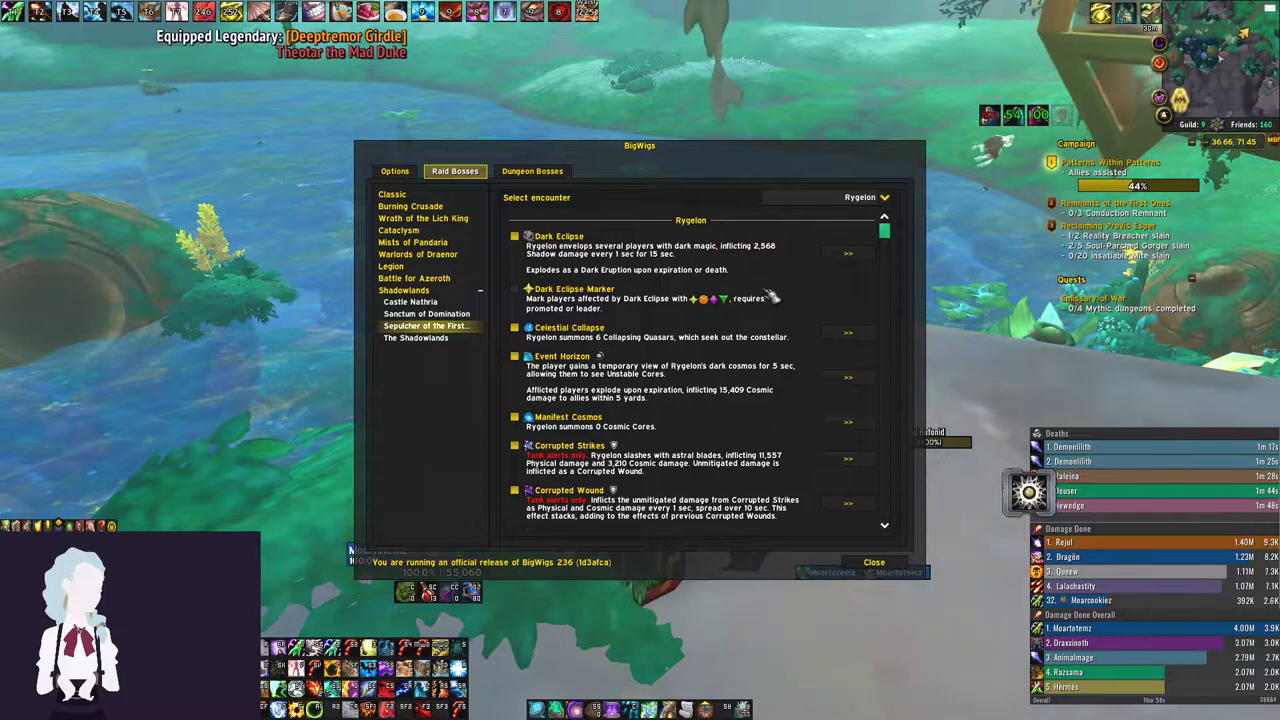
scroll(751, 378, down, 2)
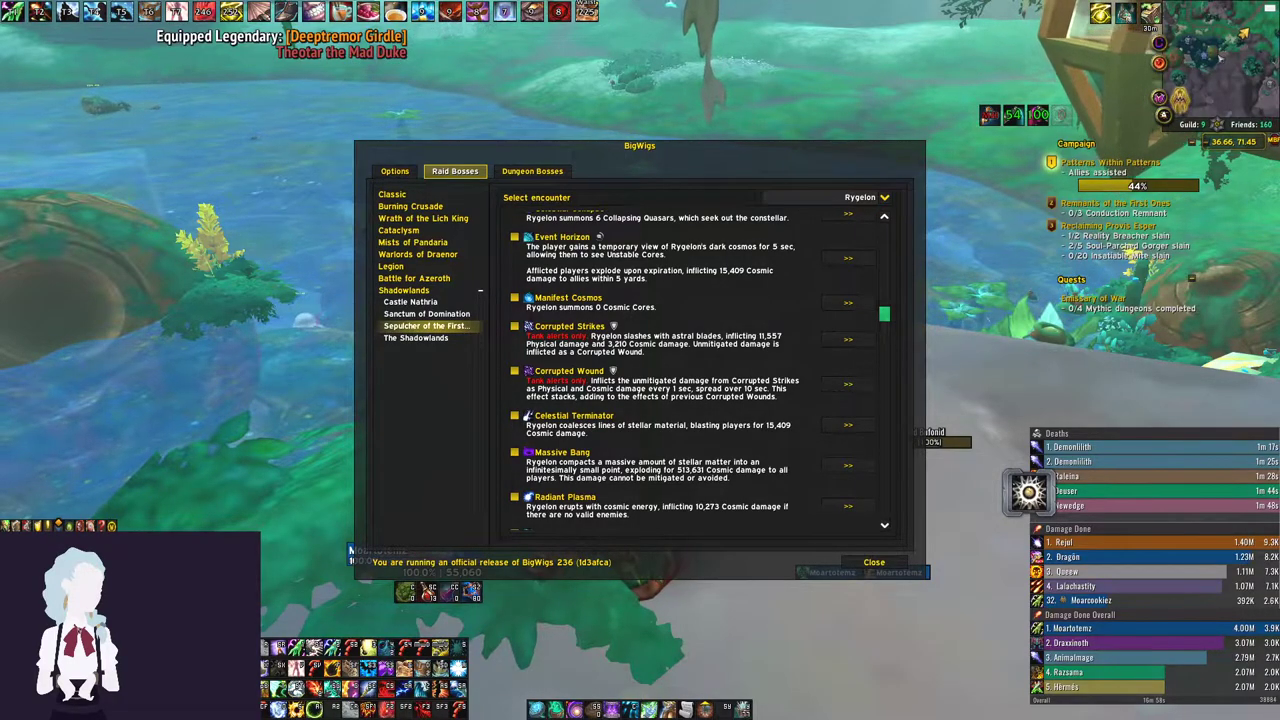
scroll(655, 352, down, 1)
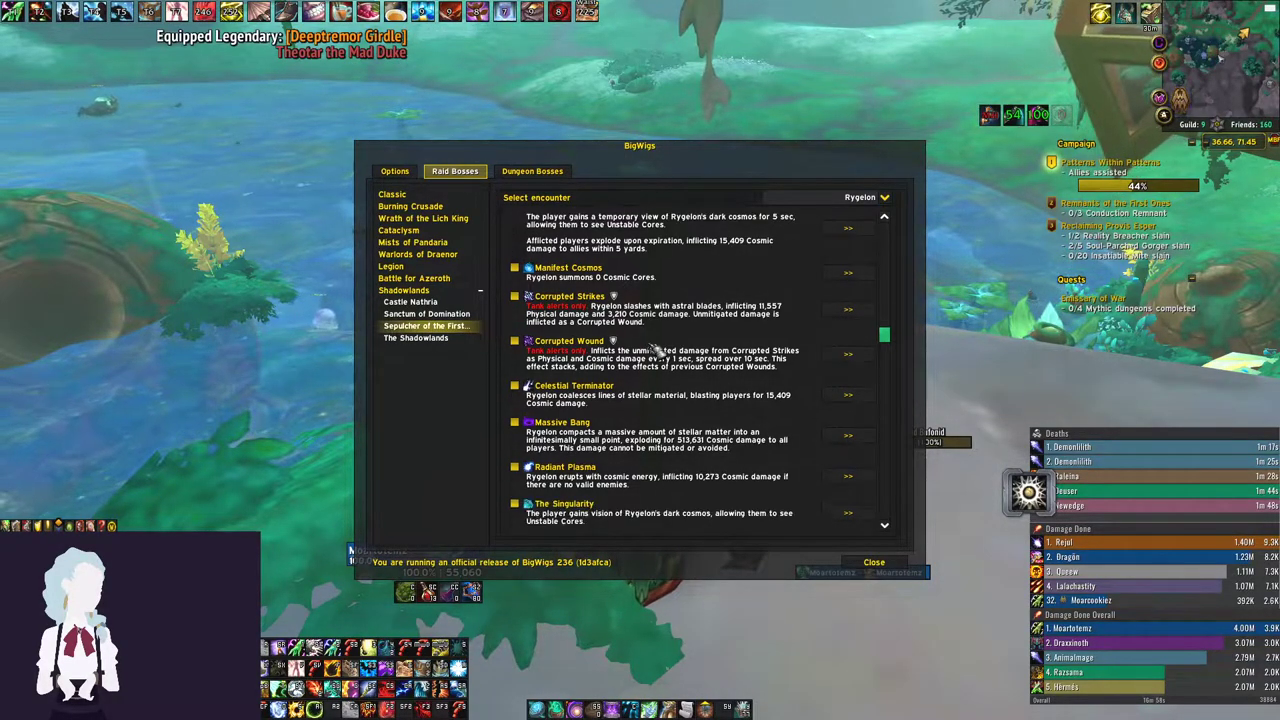
scroll(657, 353, down, 1)
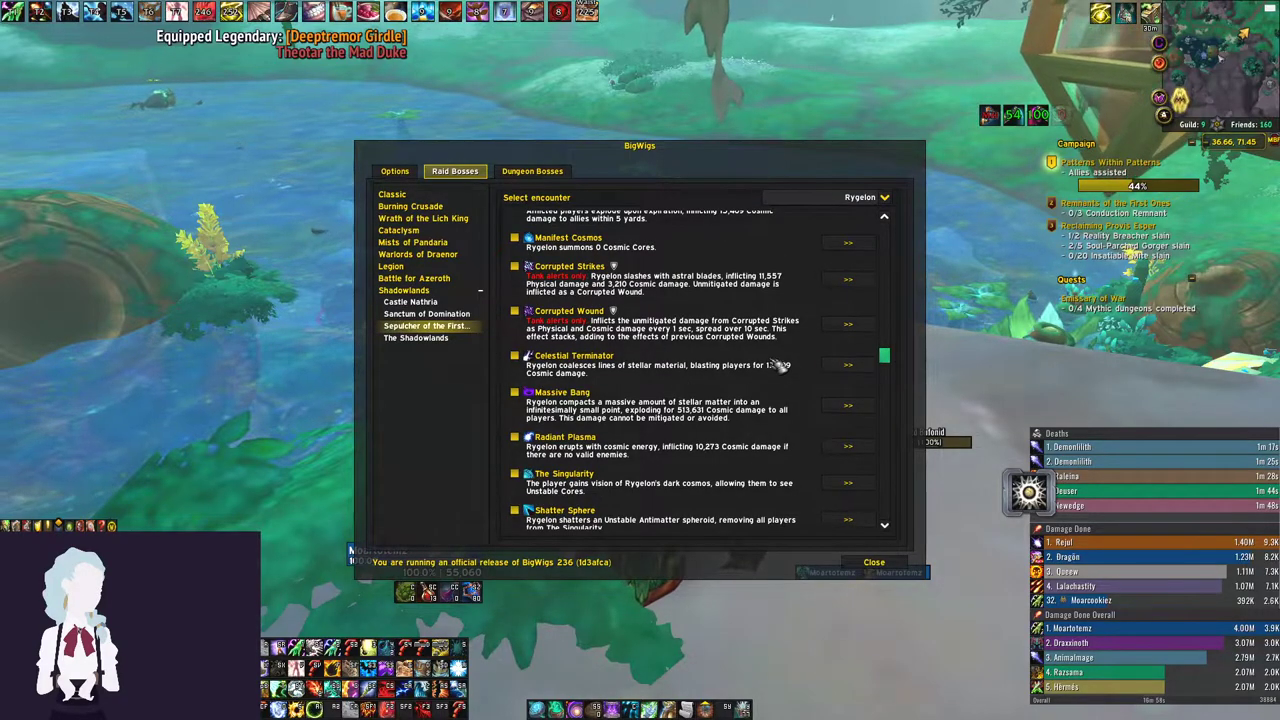
Step: Check Celestial Terminator's alert options and go back to Rygelon's ability list
click(847, 364)
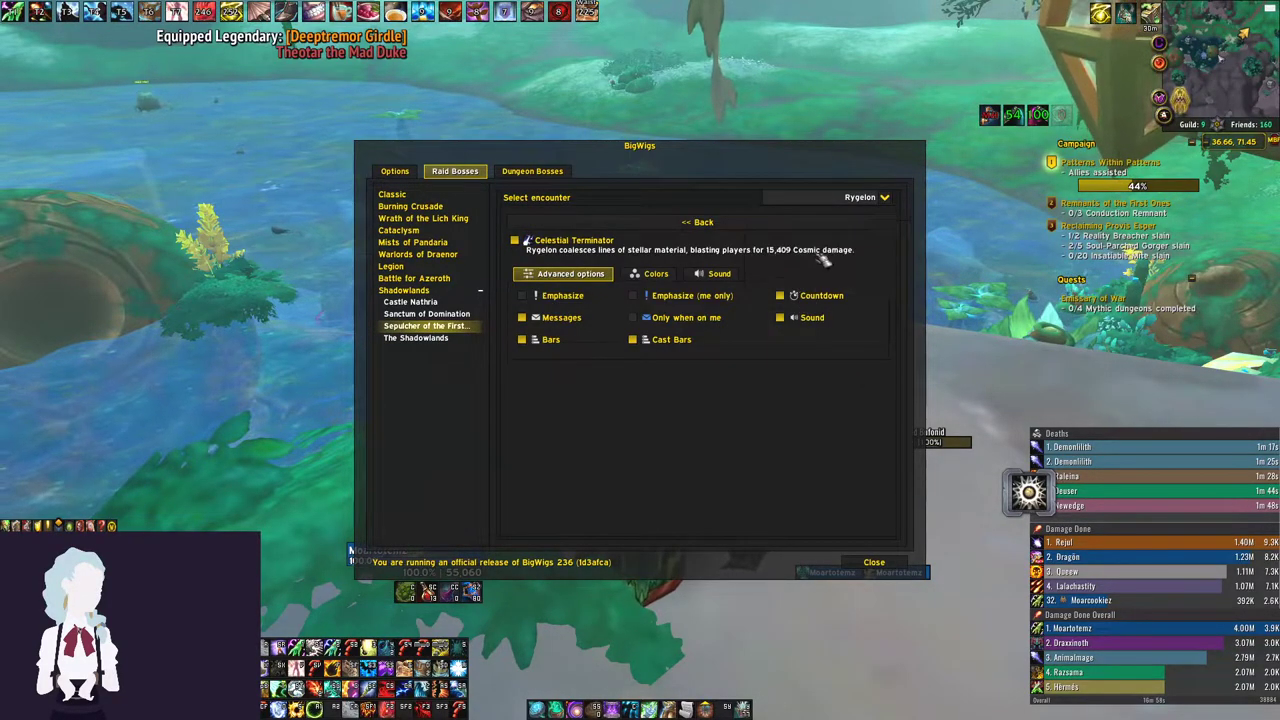
click(748, 226)
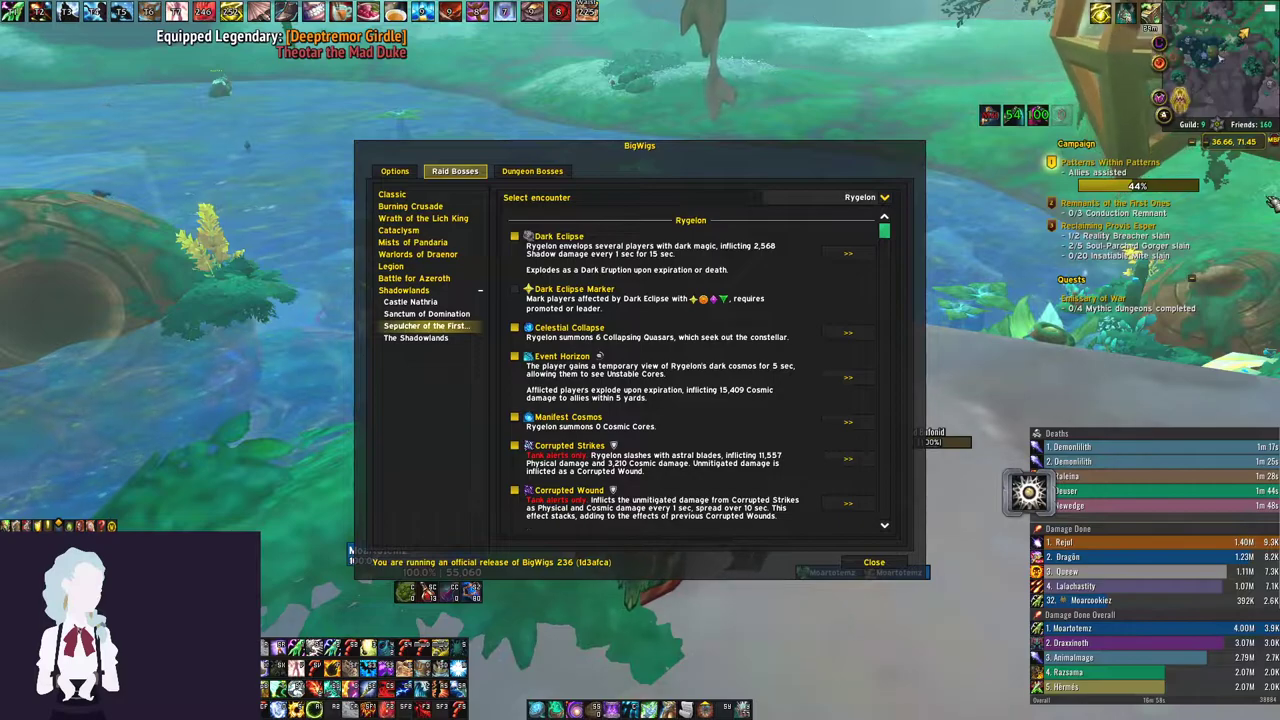
Step: Pick The Jailer from the encounter dropdown and scroll through its Stage One and Two abilities
click(848, 200)
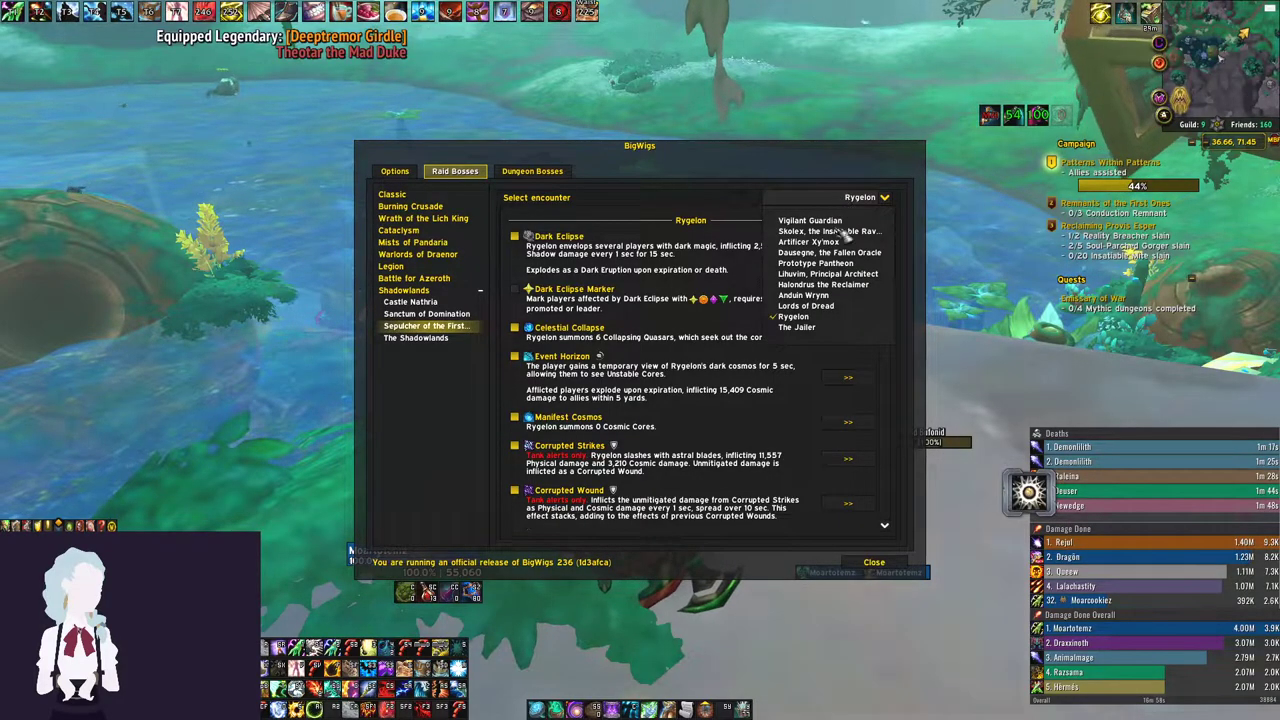
click(838, 330)
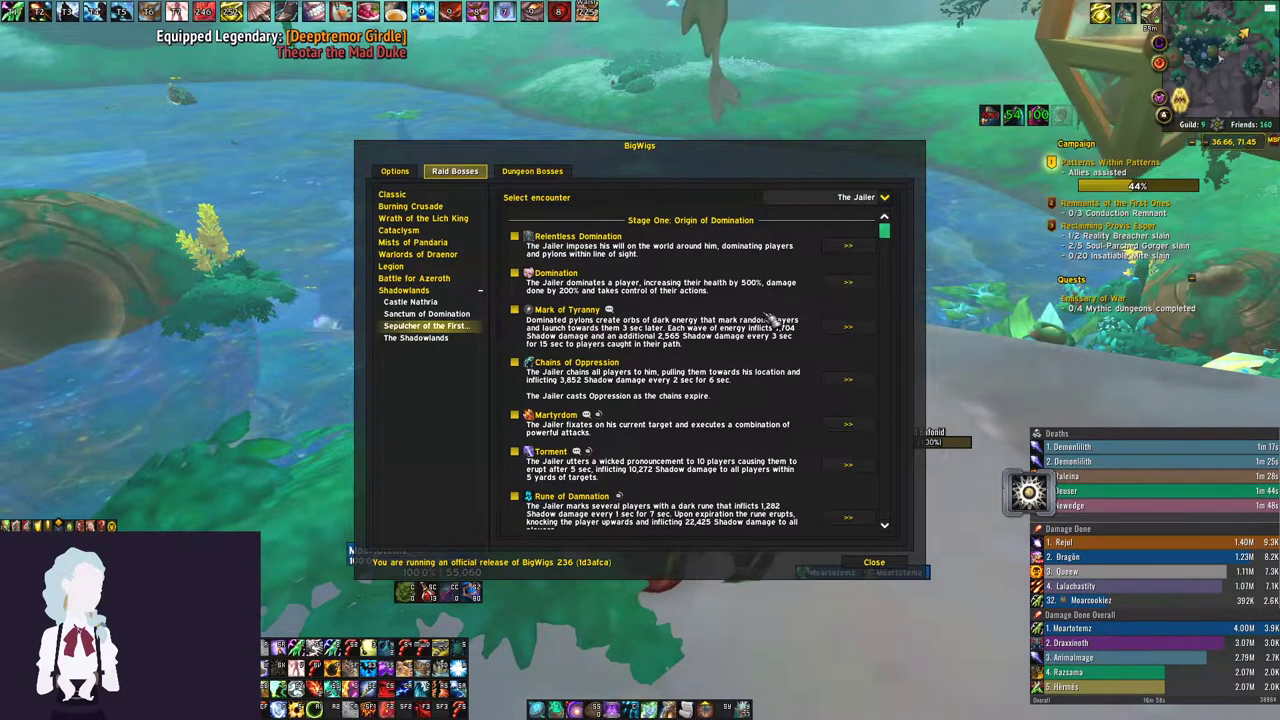
scroll(770, 318, down, 1)
scroll(770, 318, up, 1)
scroll(770, 318, down, 5)
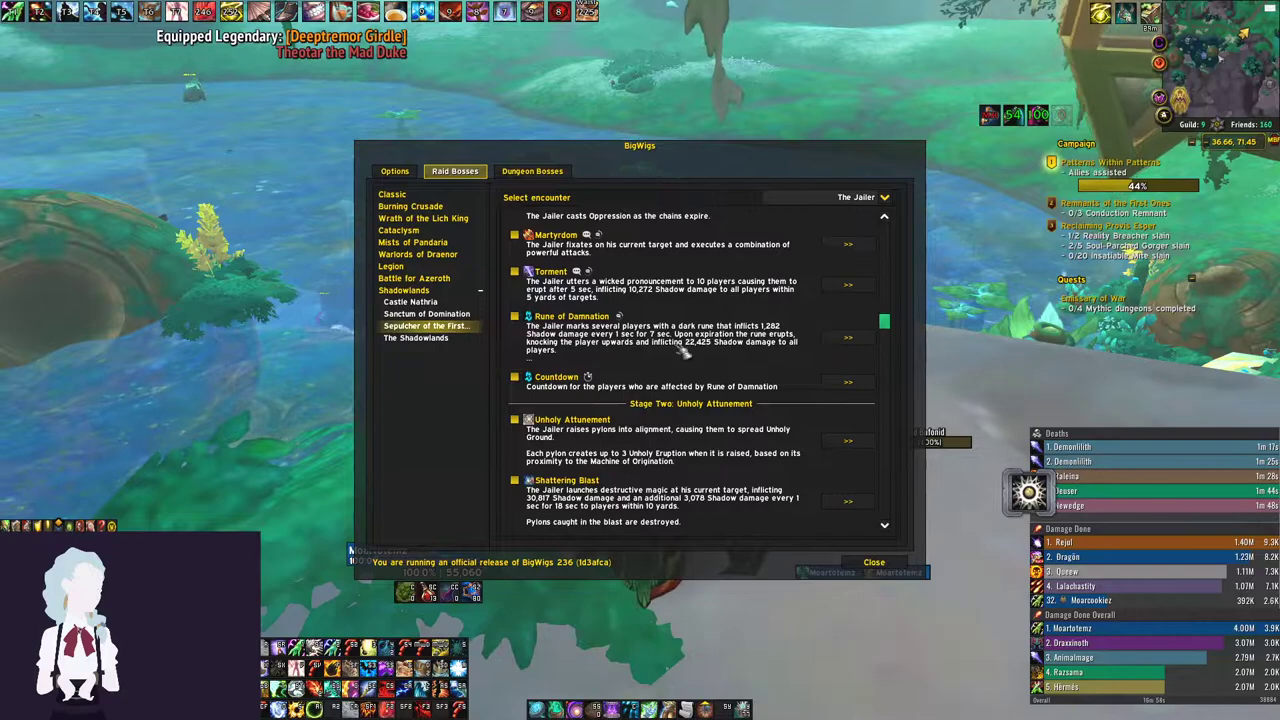
Step: Set Rune of Damnation's Warning sound to BigWigs: [DBM] Flag Taken (PvP), then go back
click(847, 337)
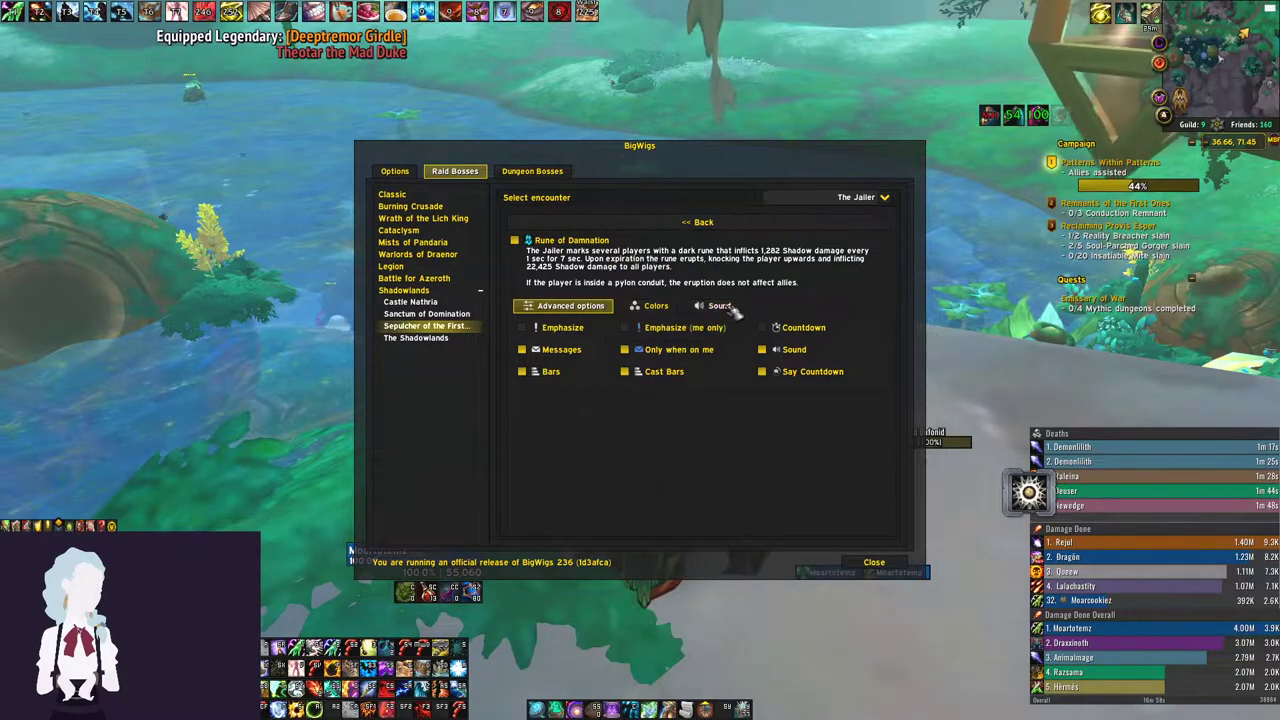
click(728, 307)
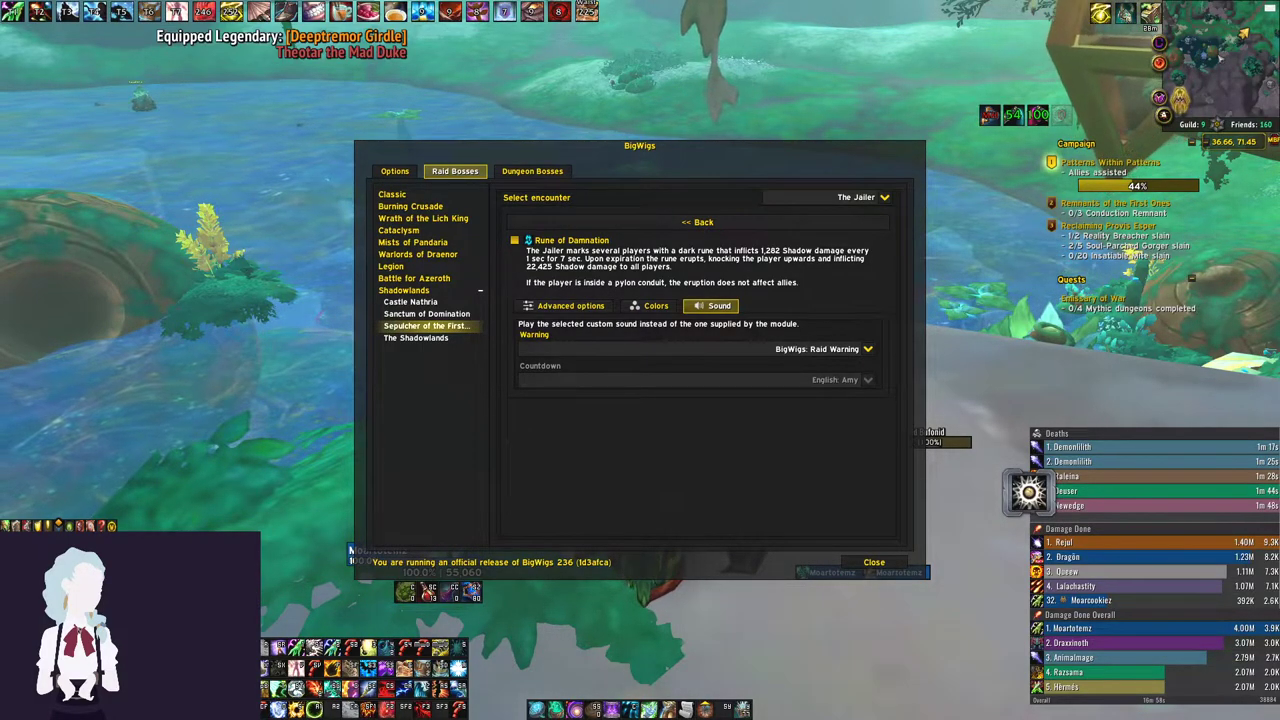
click(789, 352)
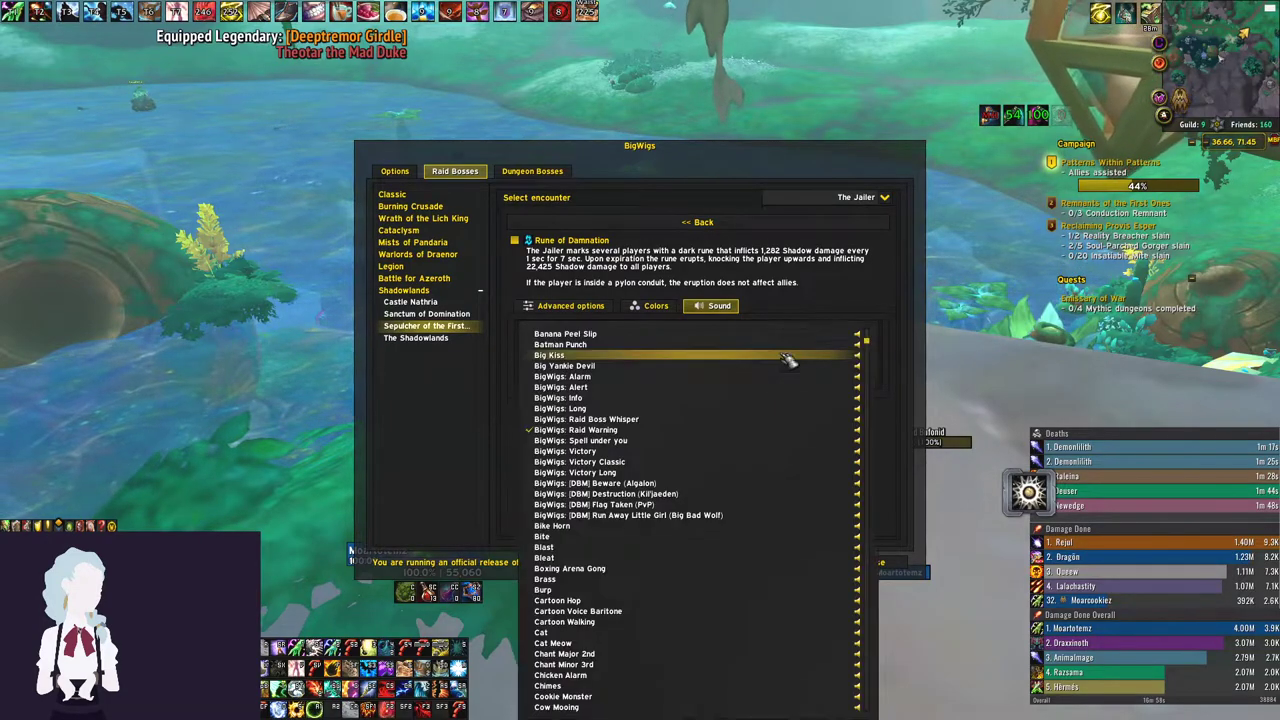
click(835, 510)
click(750, 222)
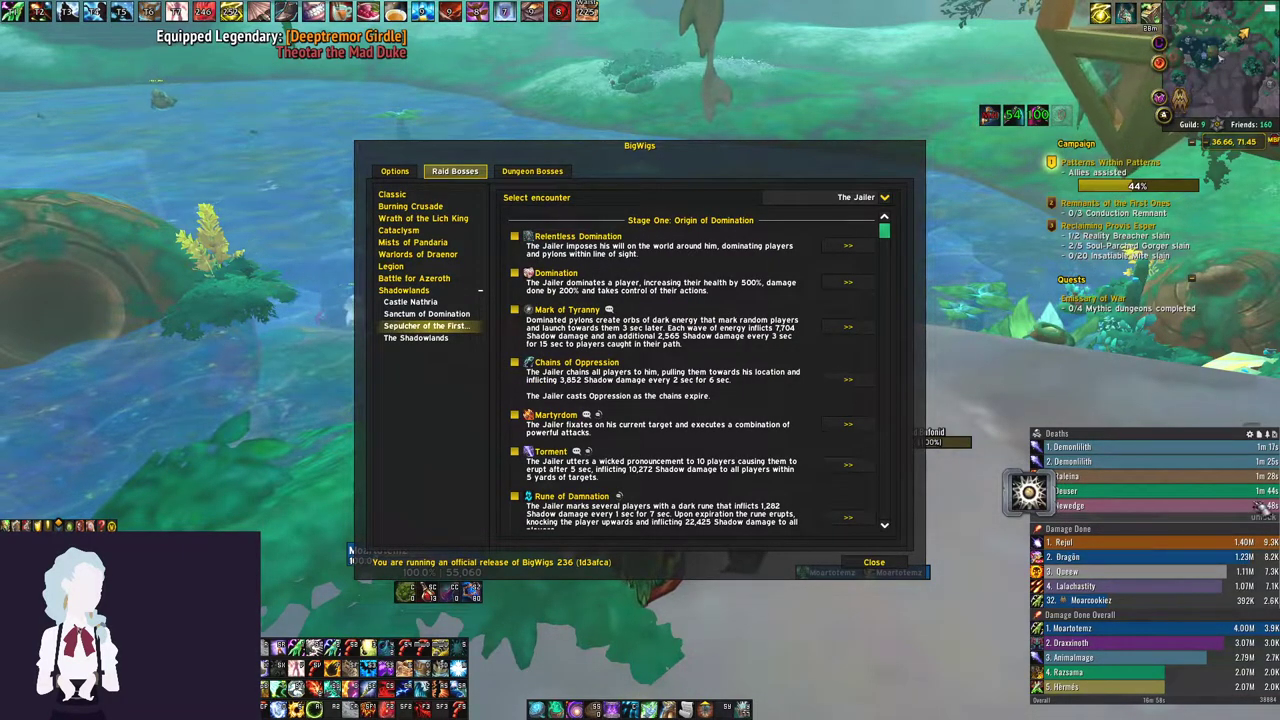
Step: Change Rune of Damnation's Warning sound to Retro2: SFX_183, keeping Countdown as English: Amy
mouse_move(1238, 477)
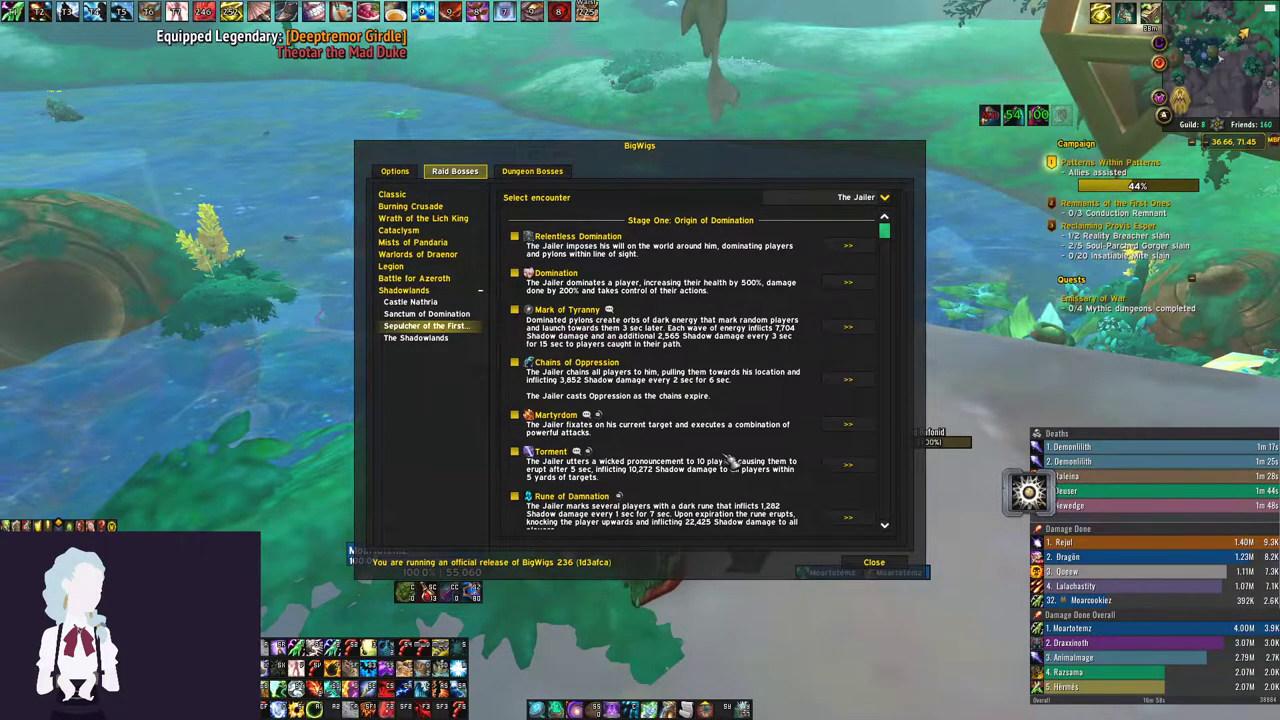
scroll(750, 425, down, 2)
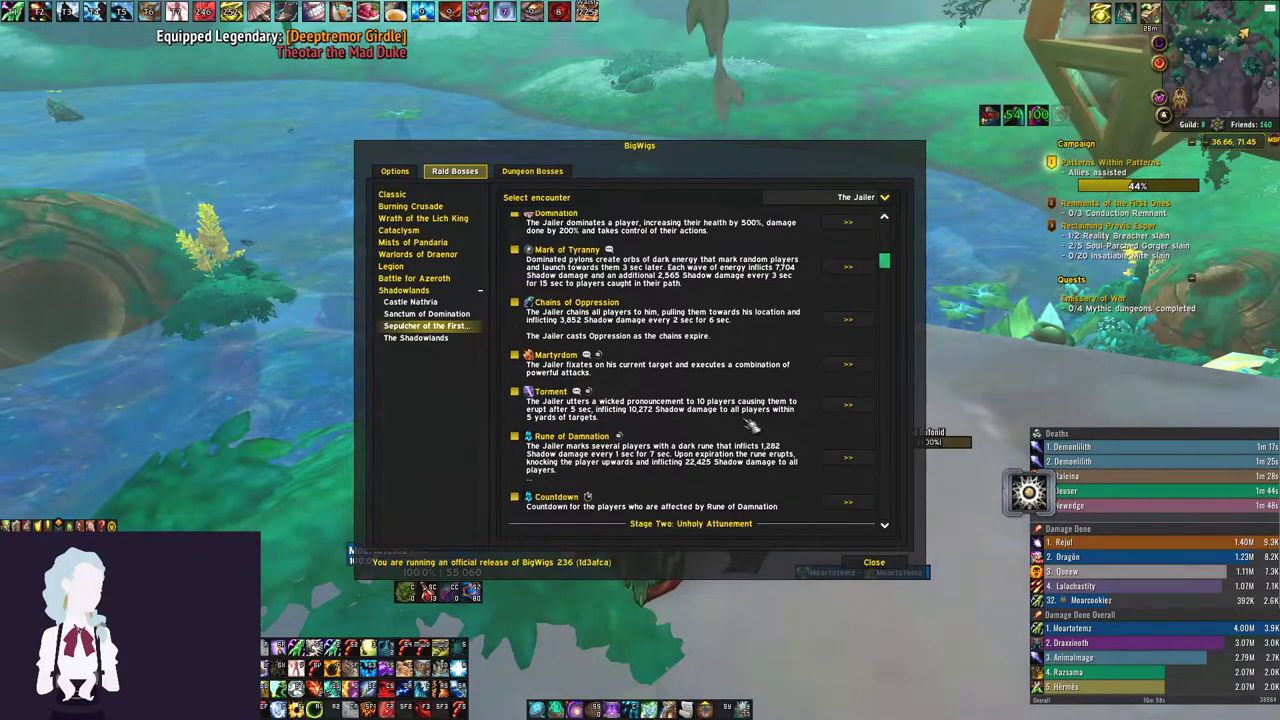
click(866, 460)
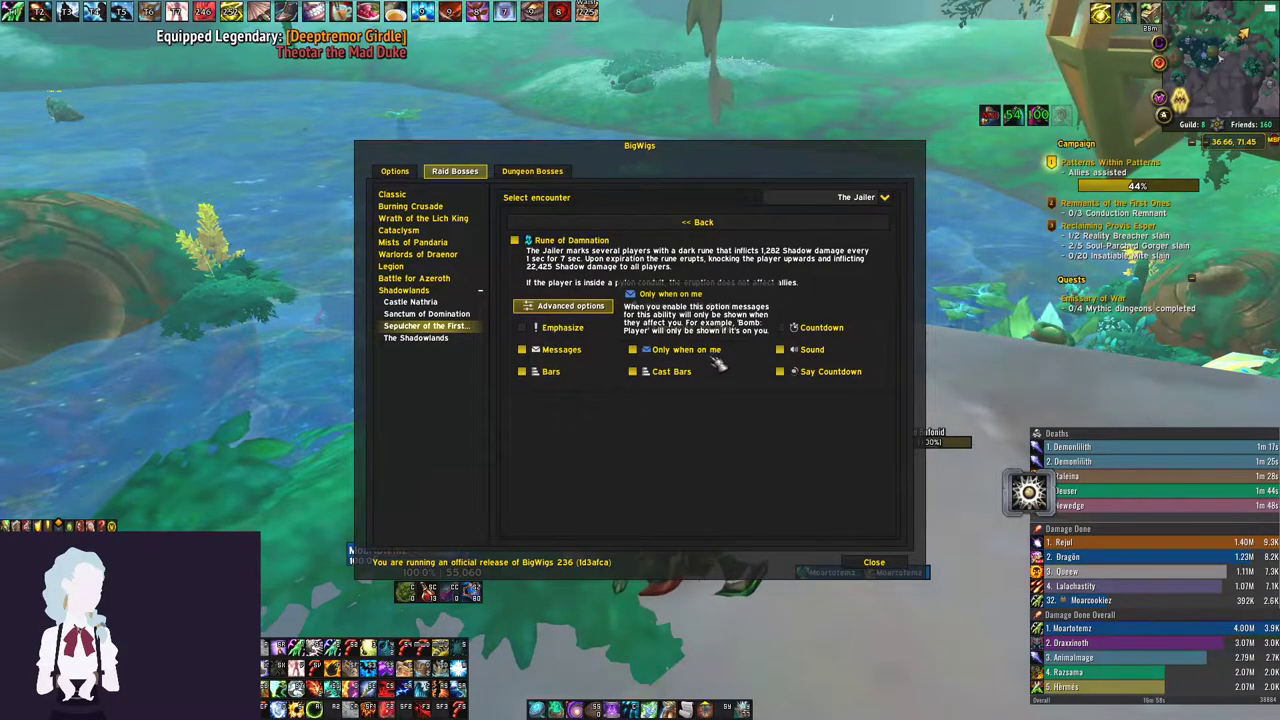
click(719, 305)
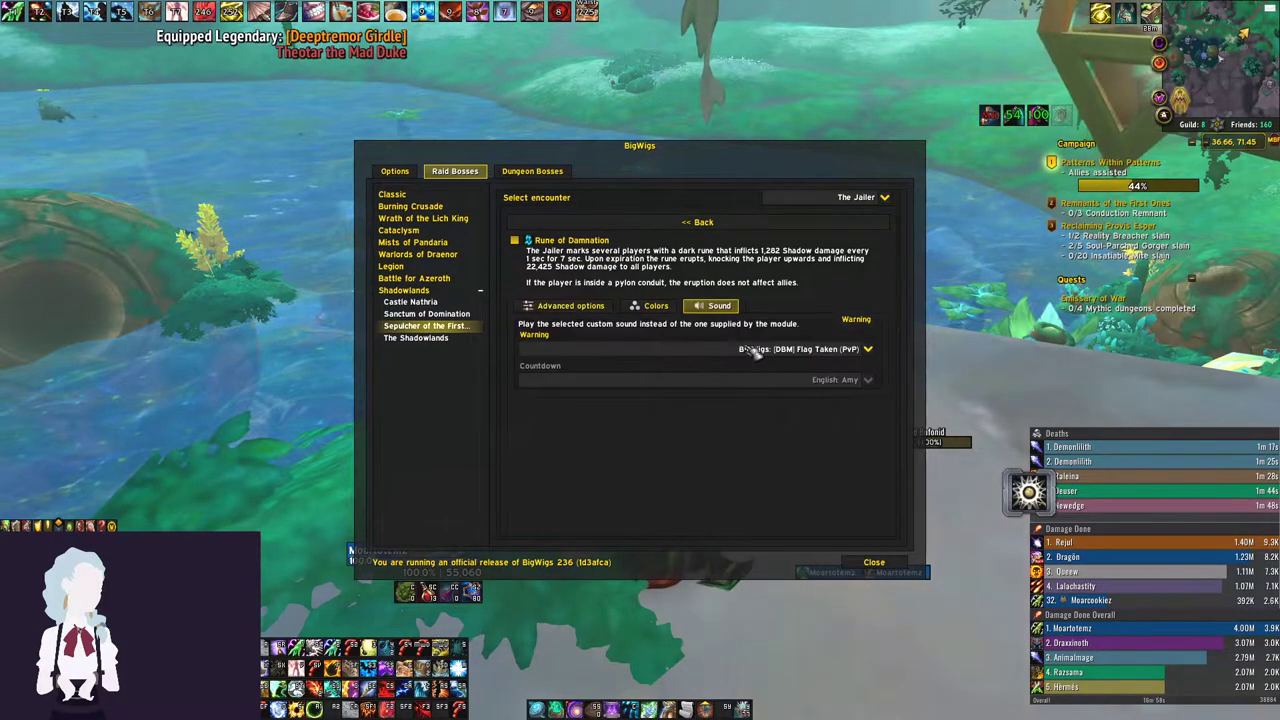
click(862, 374)
drag(871, 344, 909, 632)
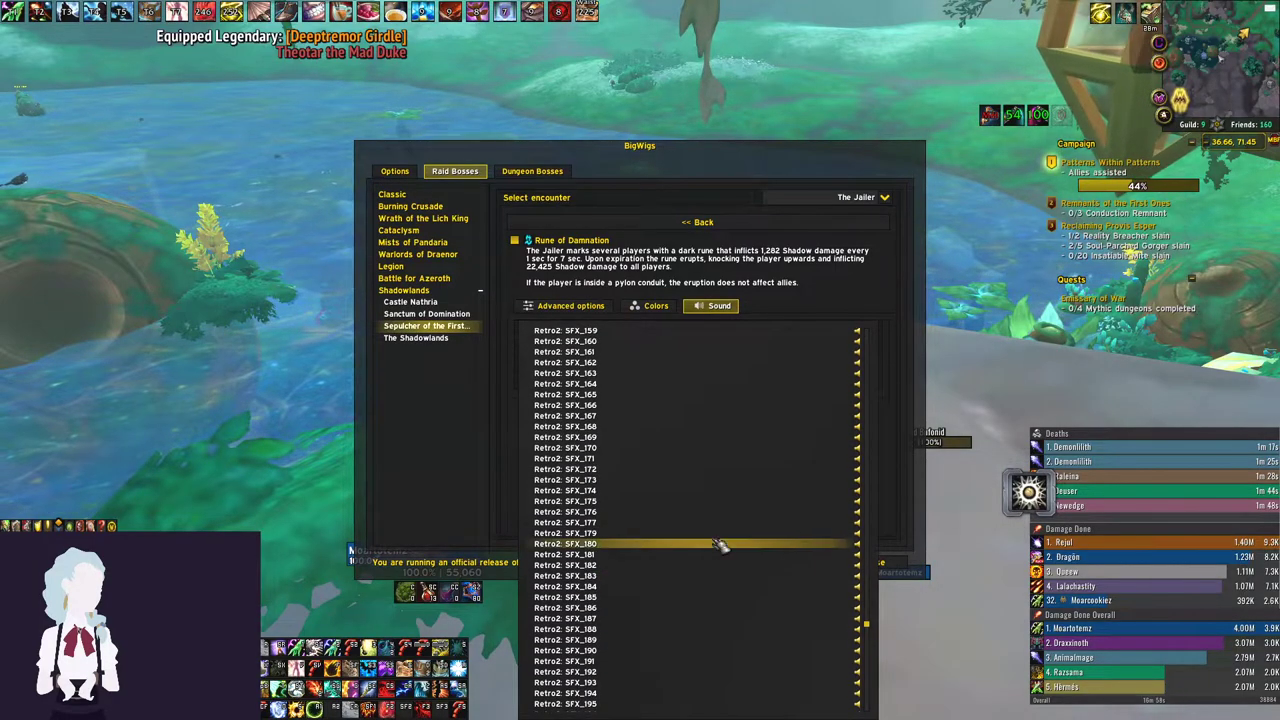
click(726, 476)
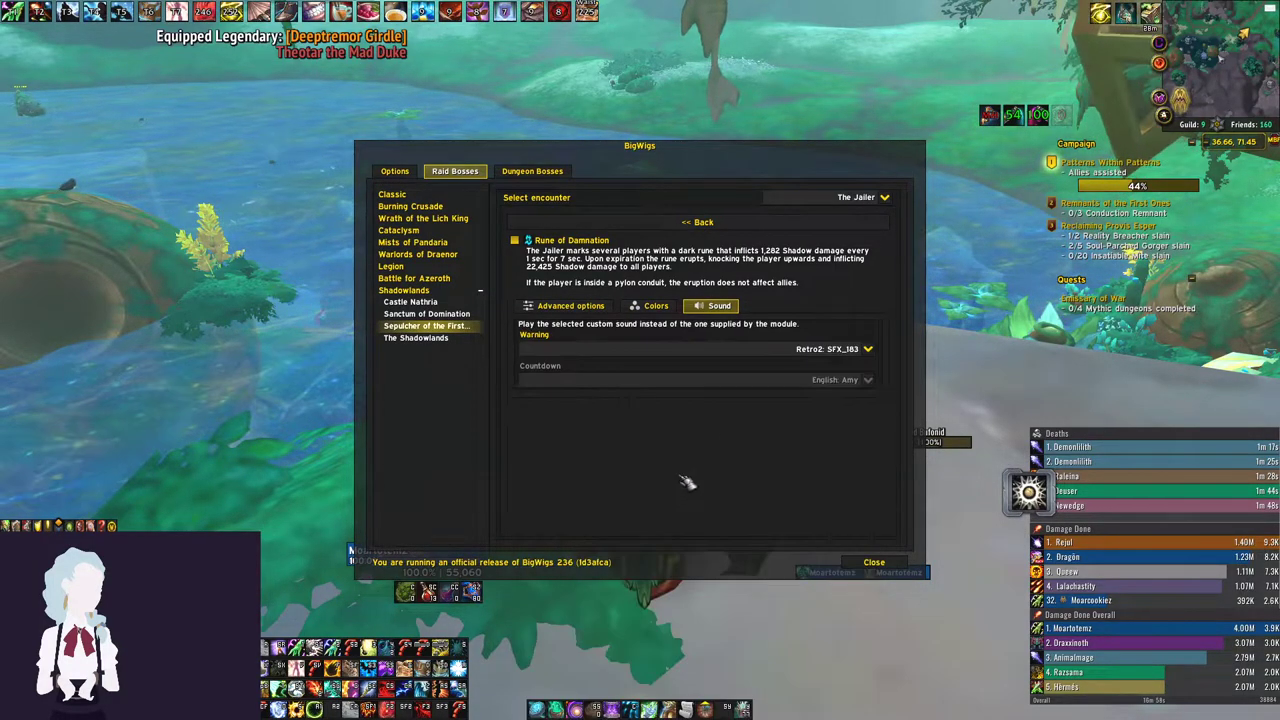
Step: Set Rune of Compulsion's Warning sound to BigWigs: [DBM] Flag Taken (PvP) and return to the list
click(742, 224)
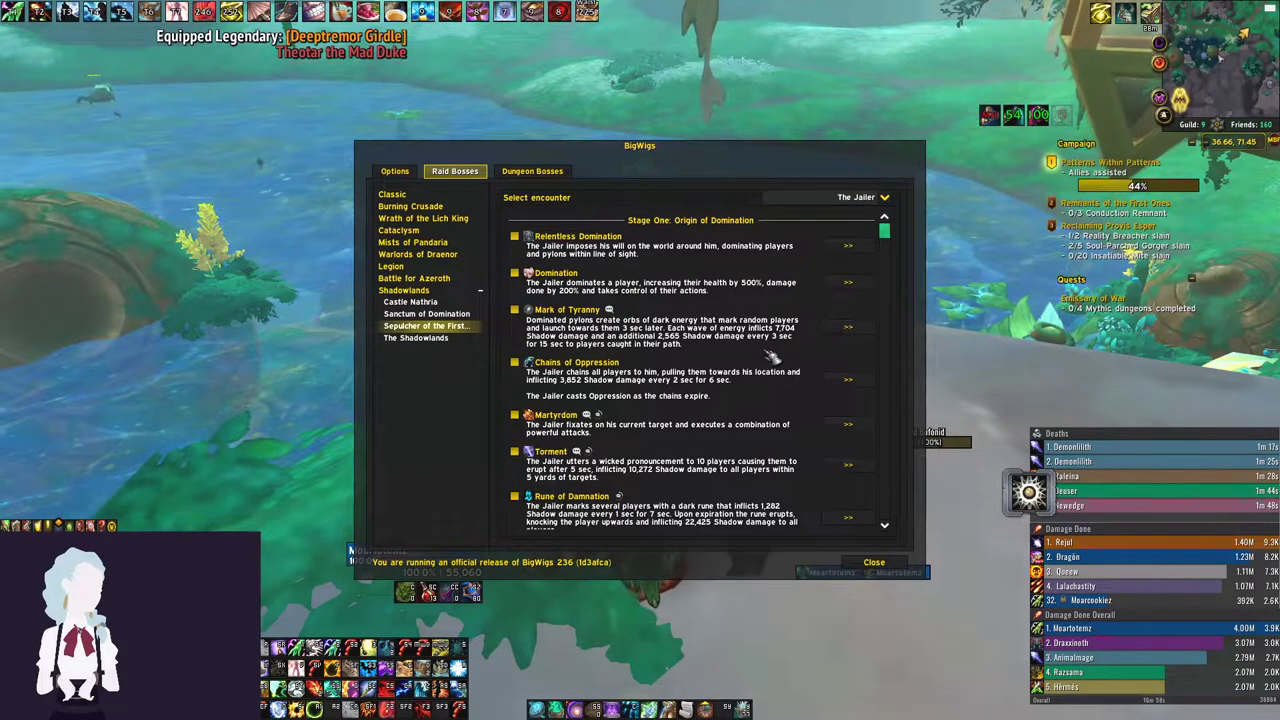
scroll(818, 281, down, 6)
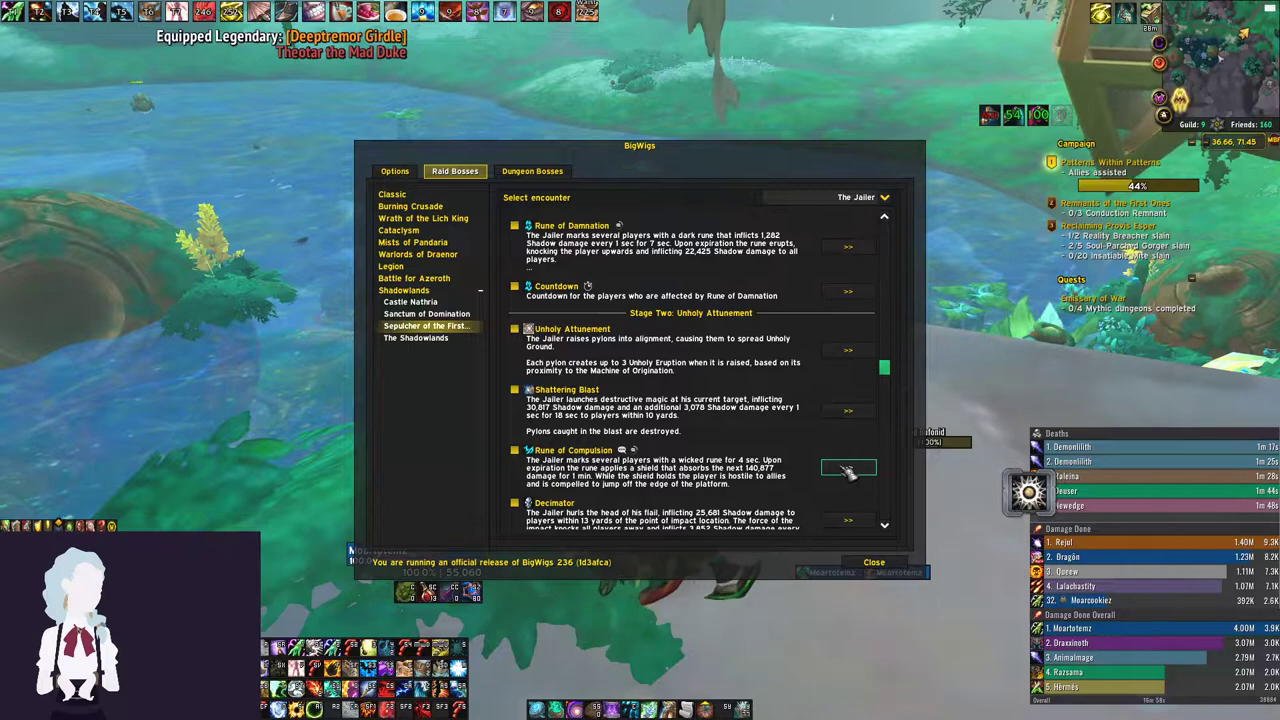
click(848, 470)
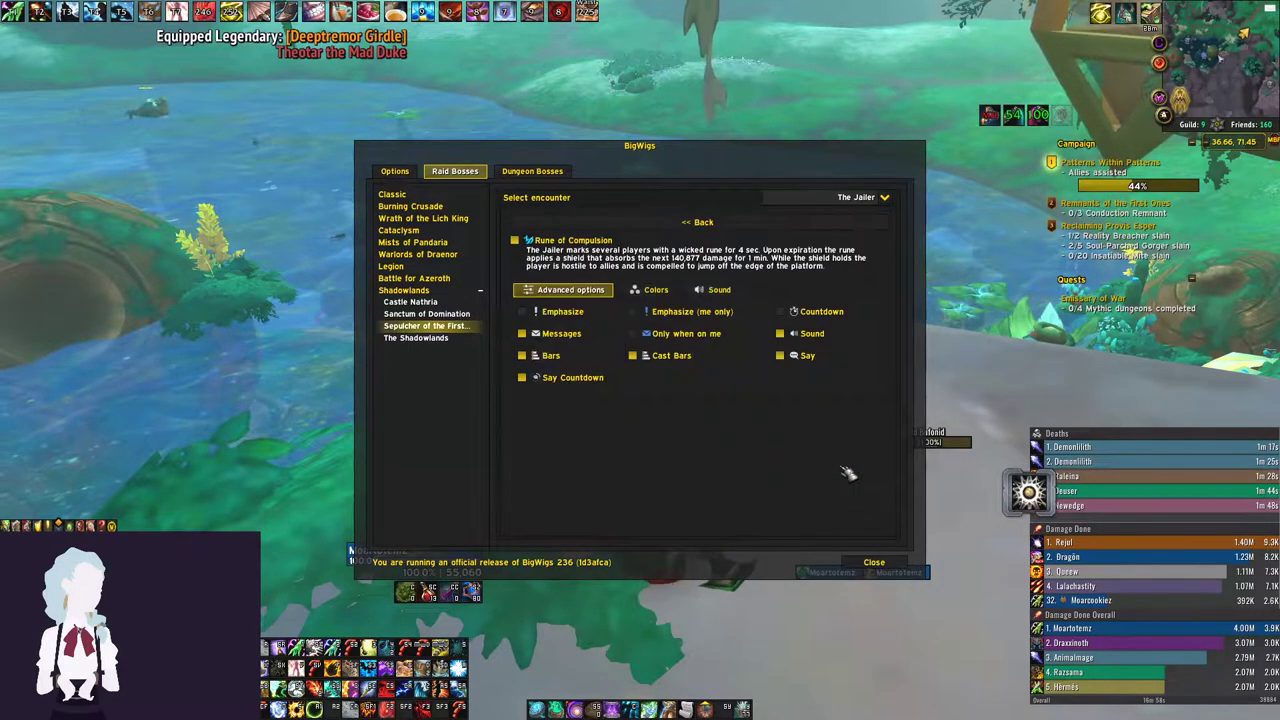
click(720, 290)
click(820, 332)
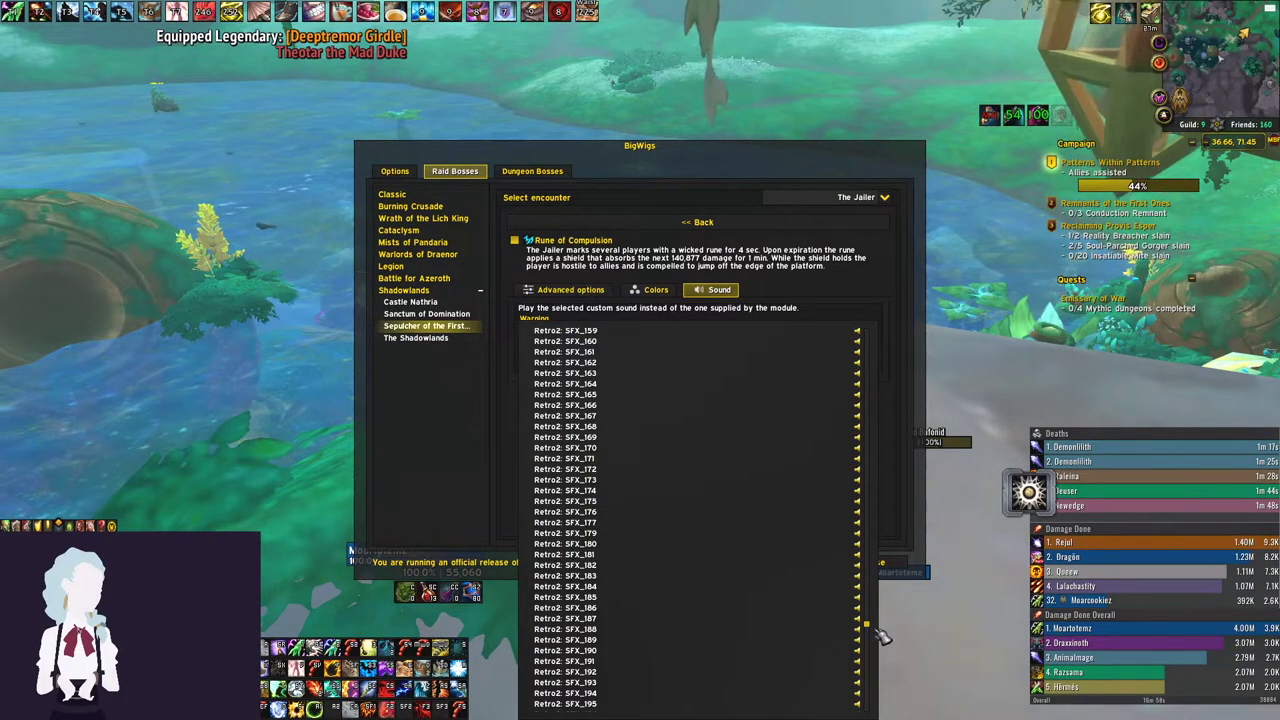
scroll(875, 633, down, 1)
drag(875, 633, 893, 350)
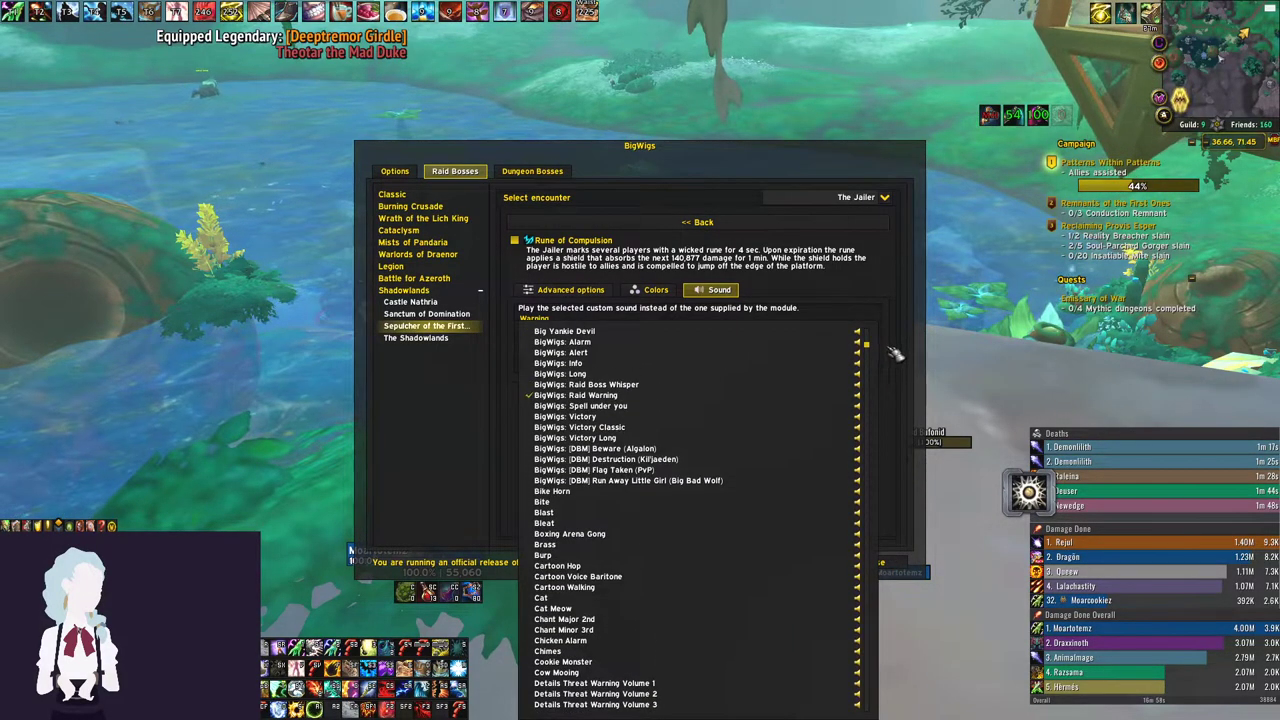
click(806, 470)
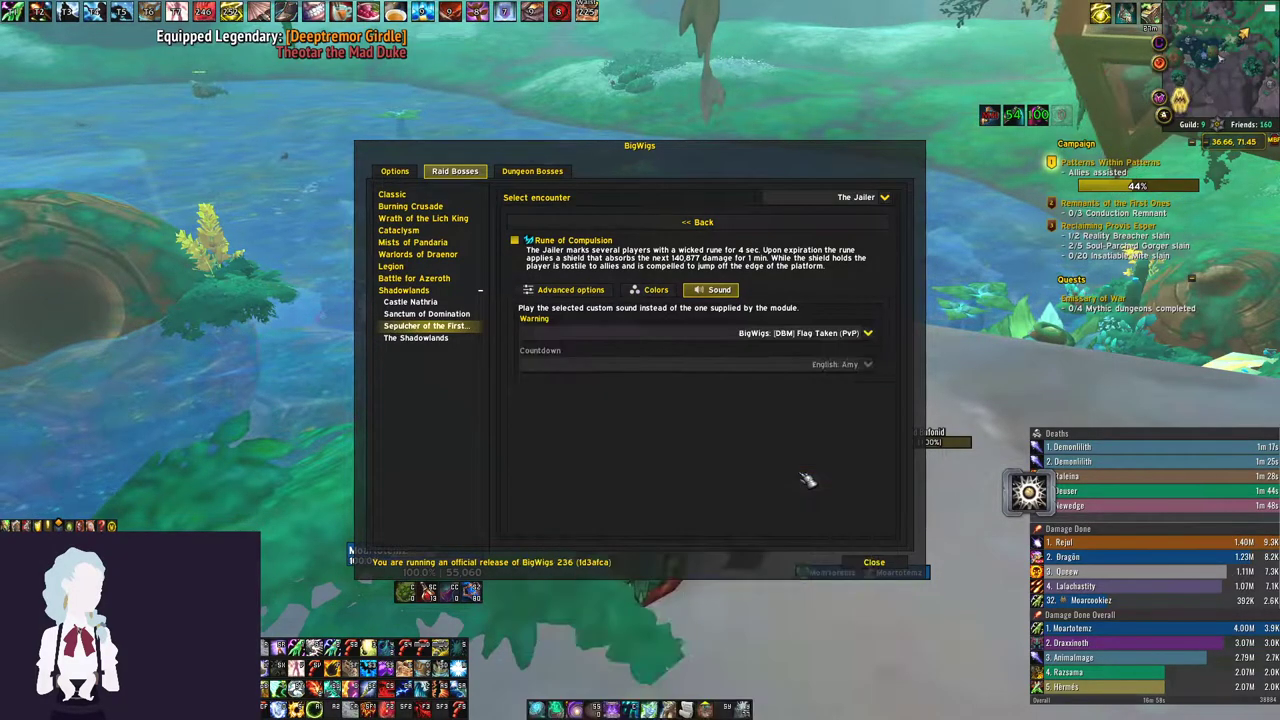
click(743, 220)
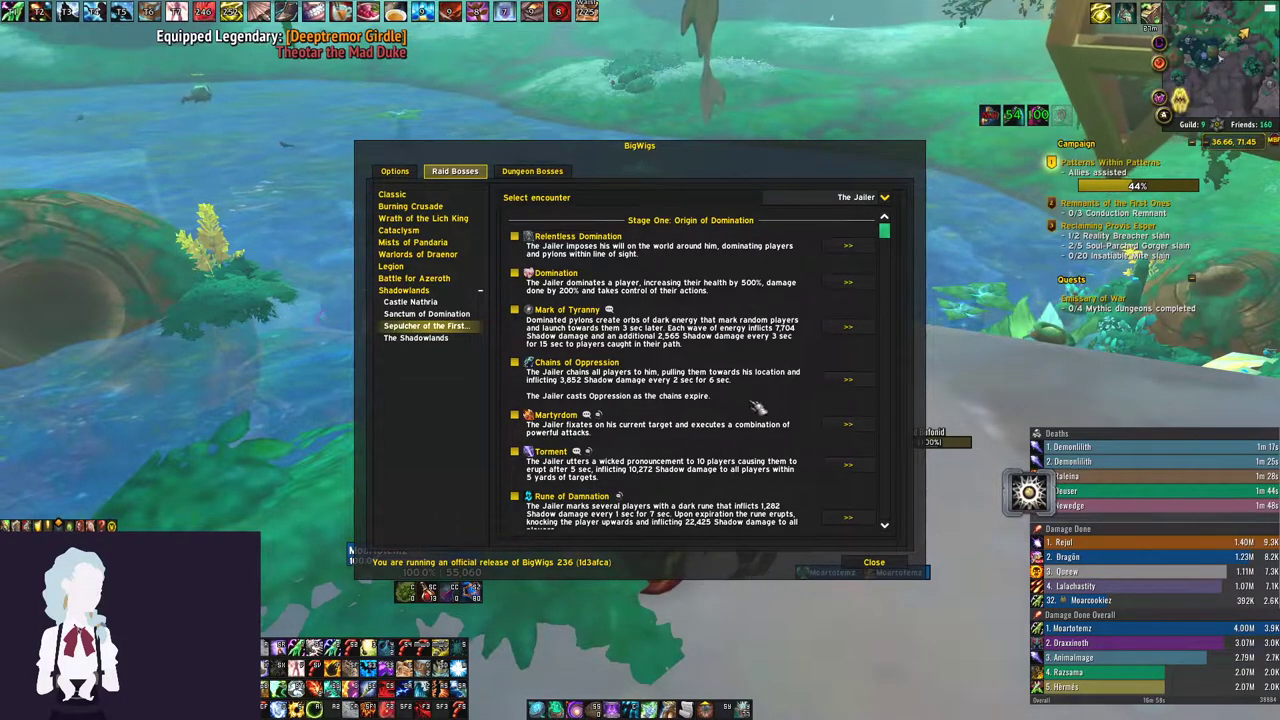
Step: Set Relentless Domination's Warning sound to BigWigs: [DBM] Run Away Little Girl (Big Bad Wolf)
mouse_move(1249, 434)
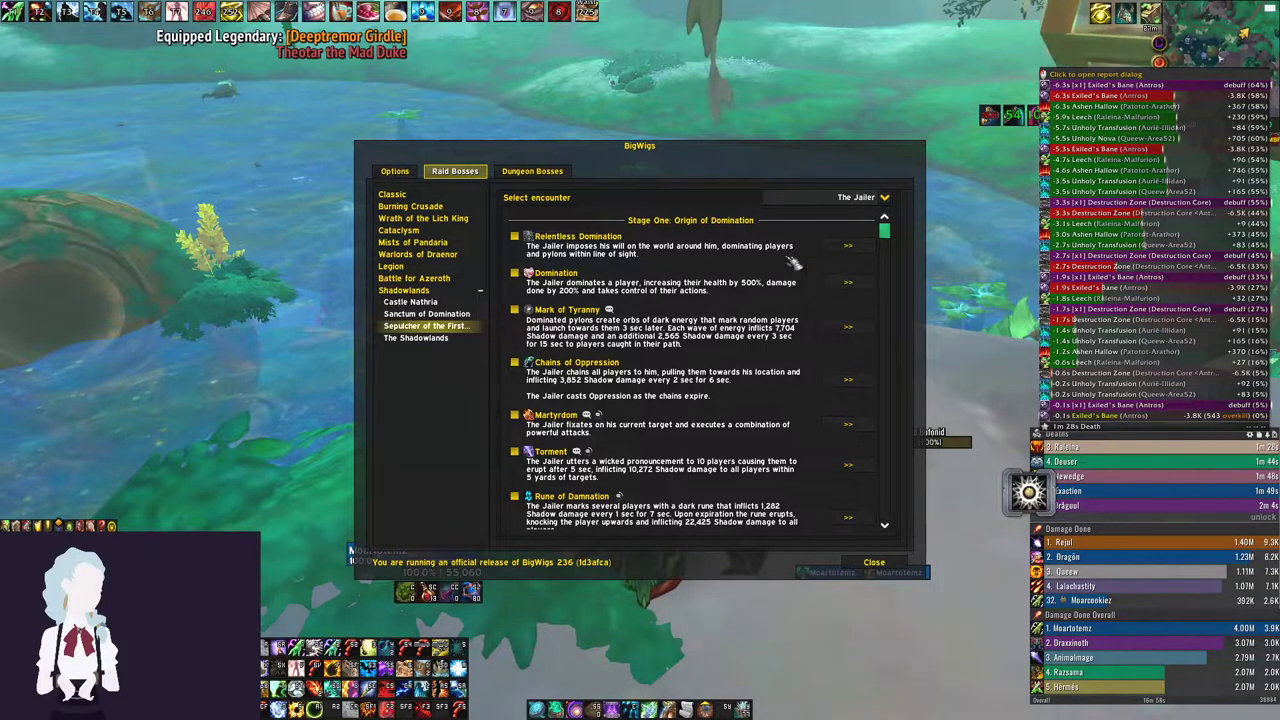
click(849, 248)
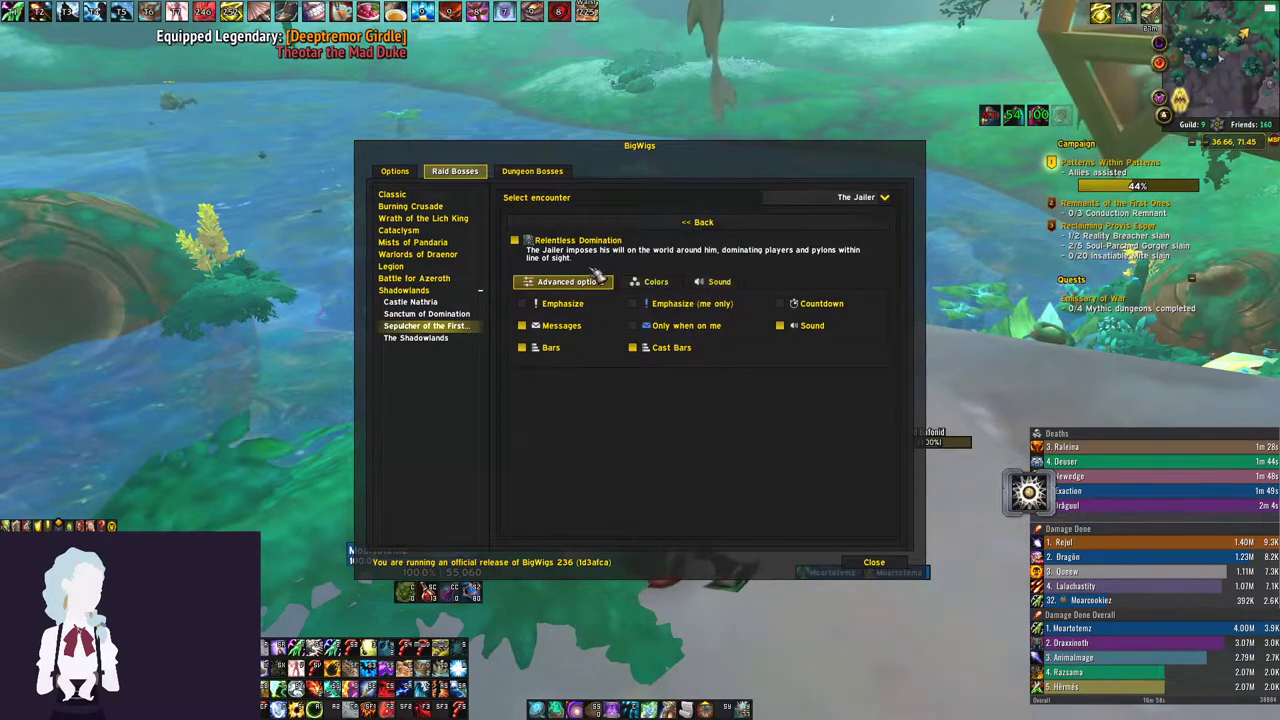
click(720, 283)
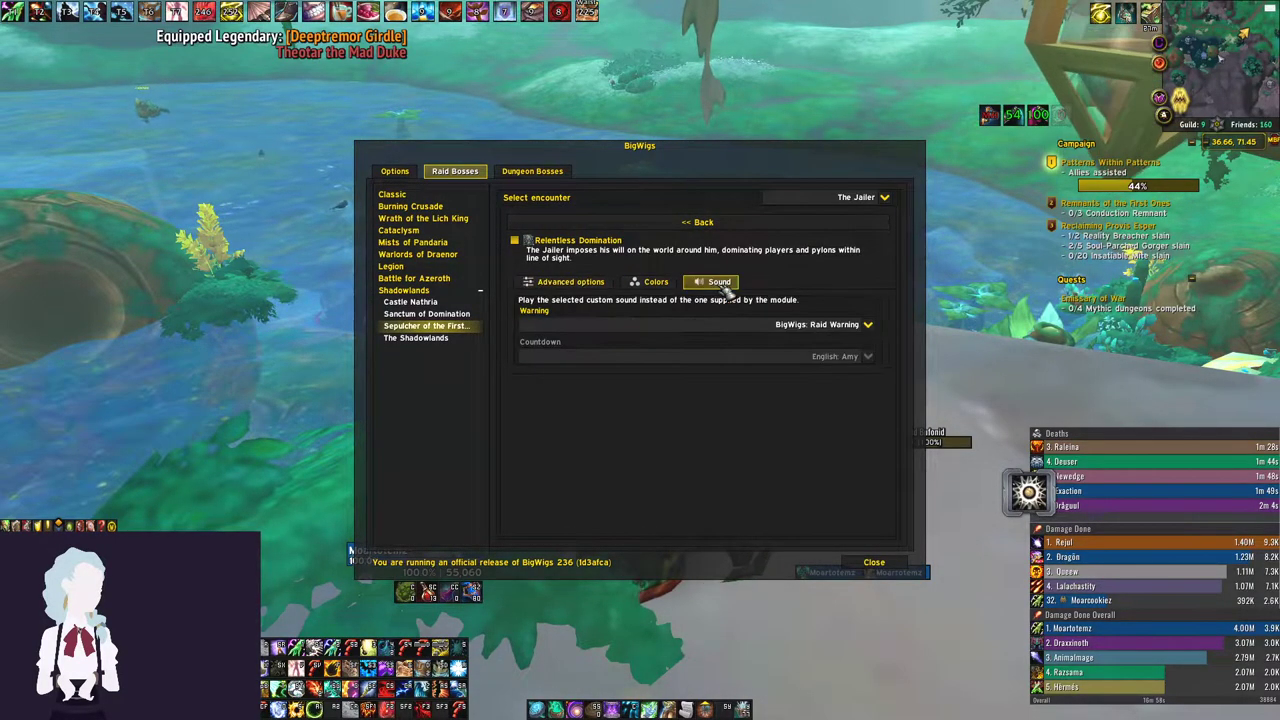
click(822, 328)
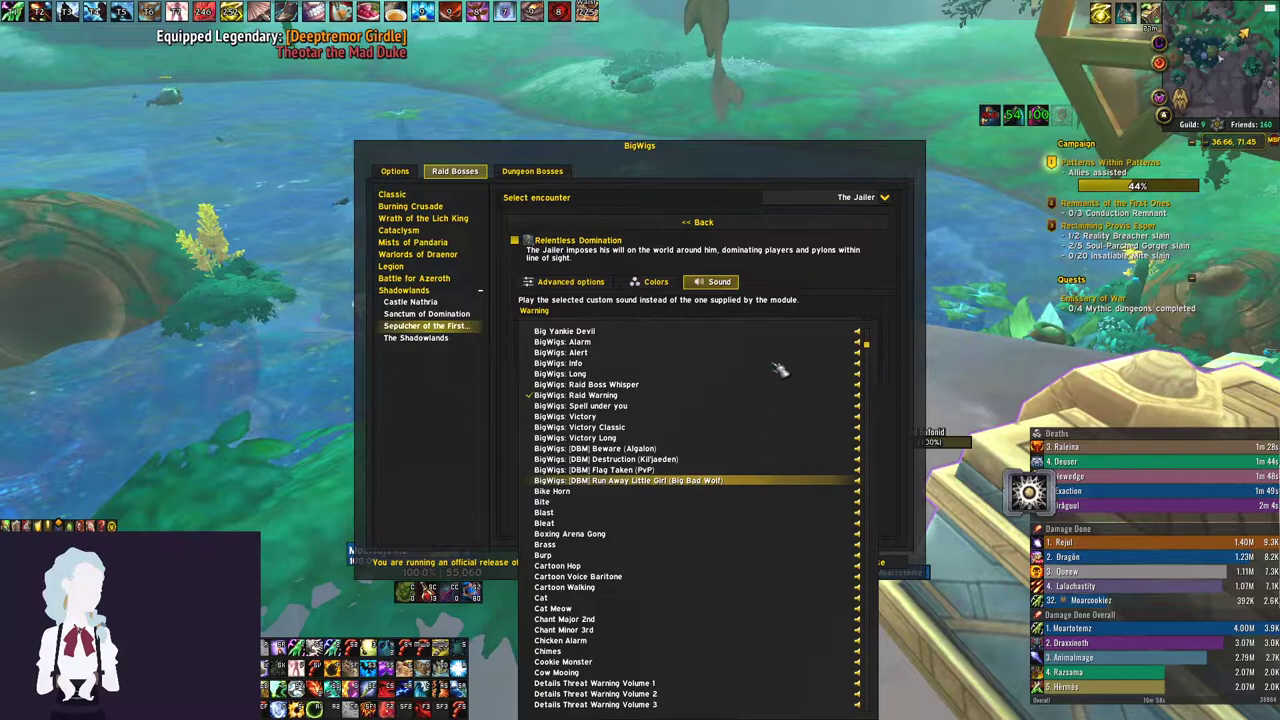
click(775, 489)
click(722, 222)
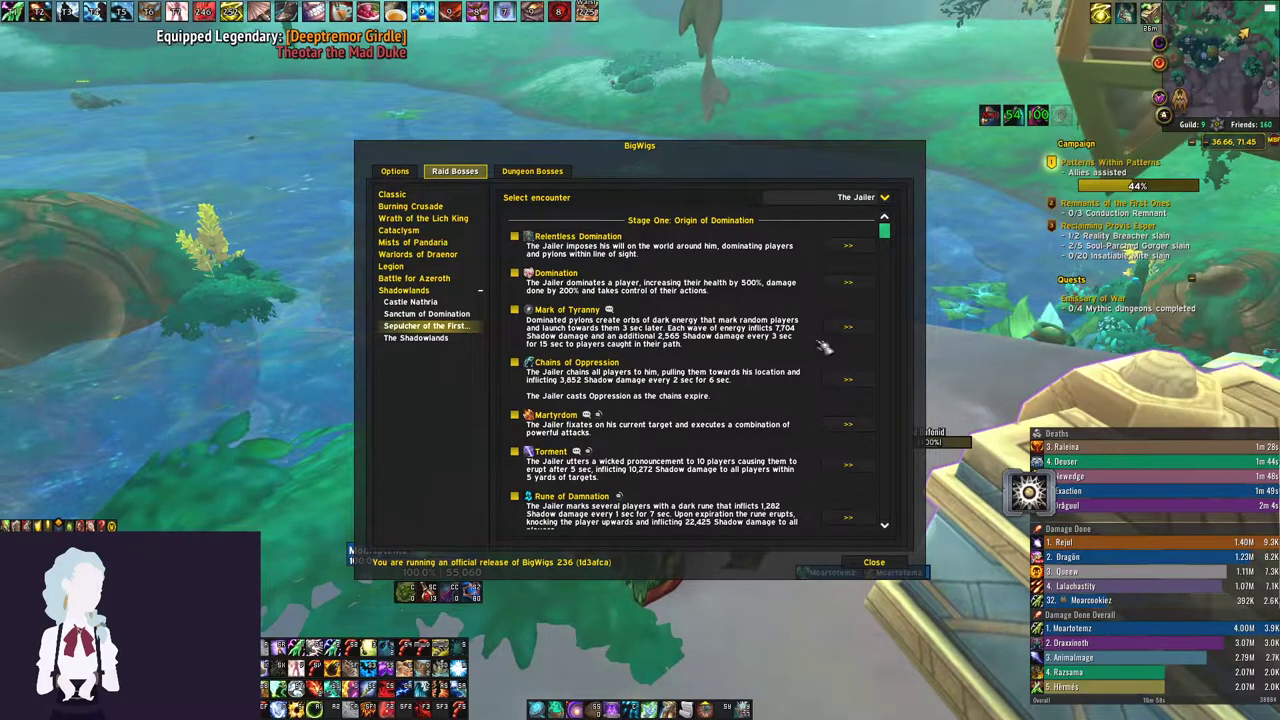
Step: Set Martyrdom's Alarm sound to Boxing Arena Gong, leaving Countdown as English: Amy
scroll(848, 368, down, 1)
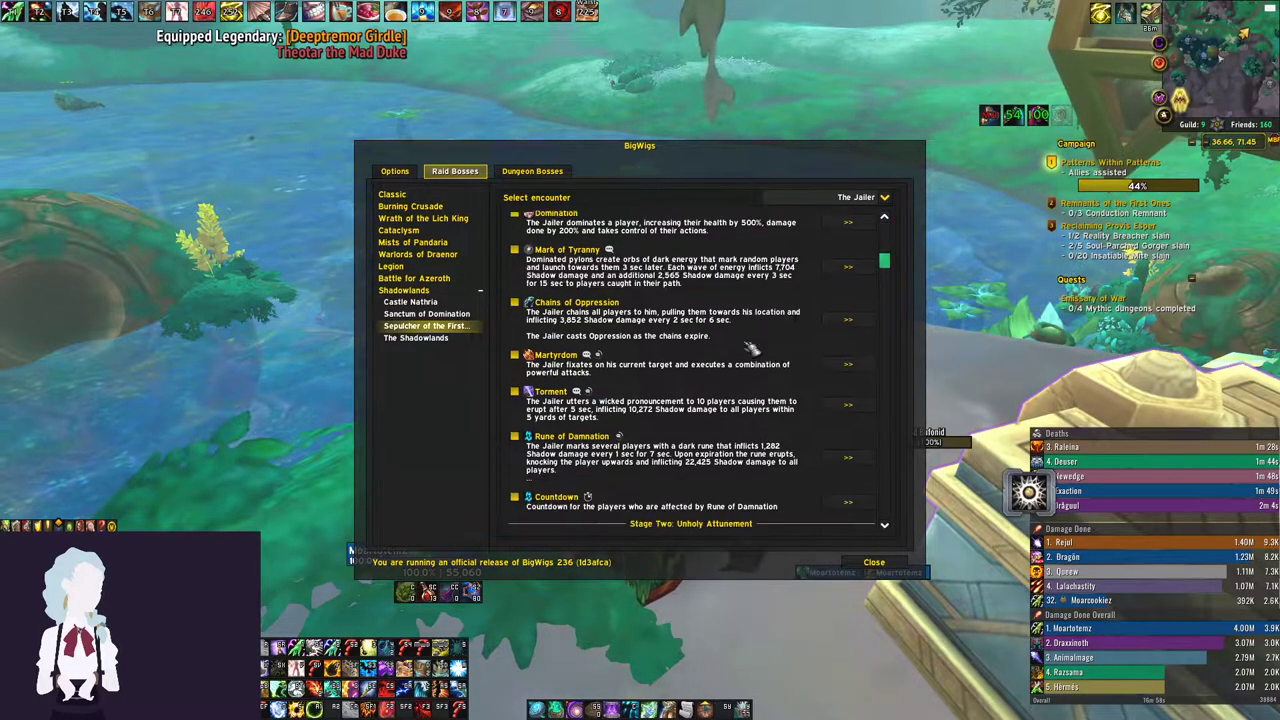
click(840, 365)
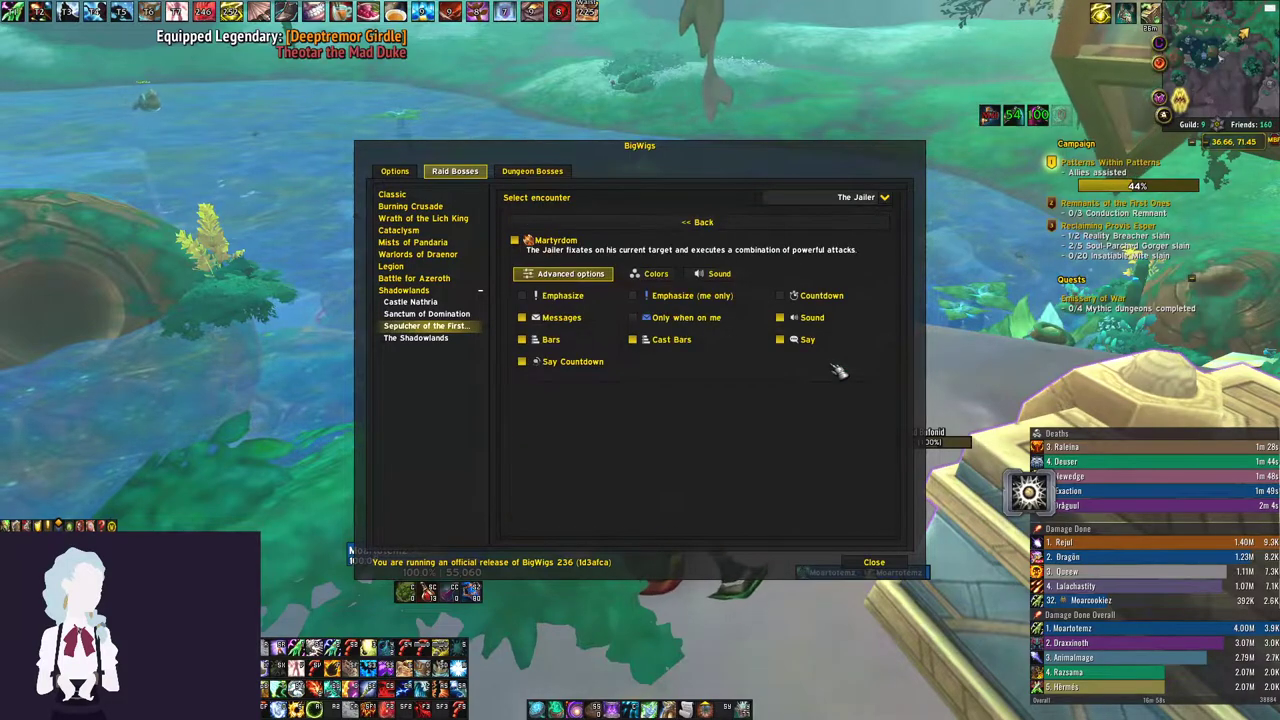
click(724, 279)
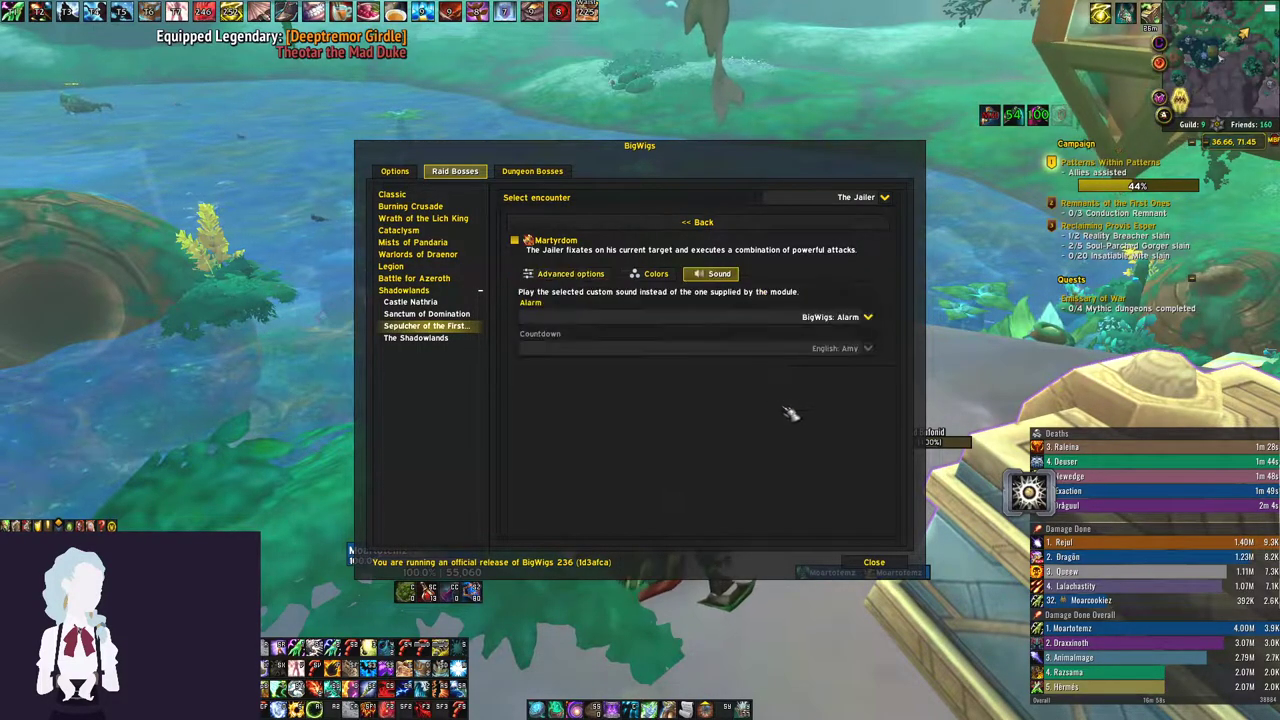
click(826, 342)
scroll(860, 352, down, 3)
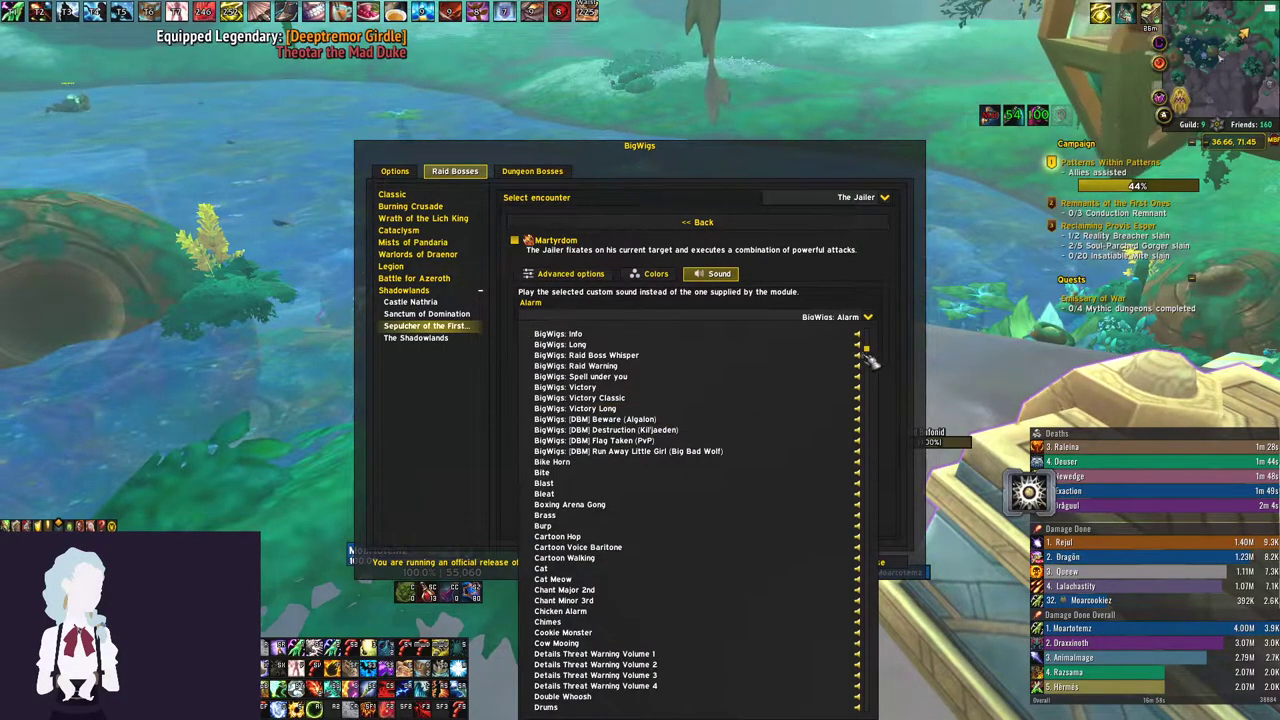
scroll(876, 366, down, 9)
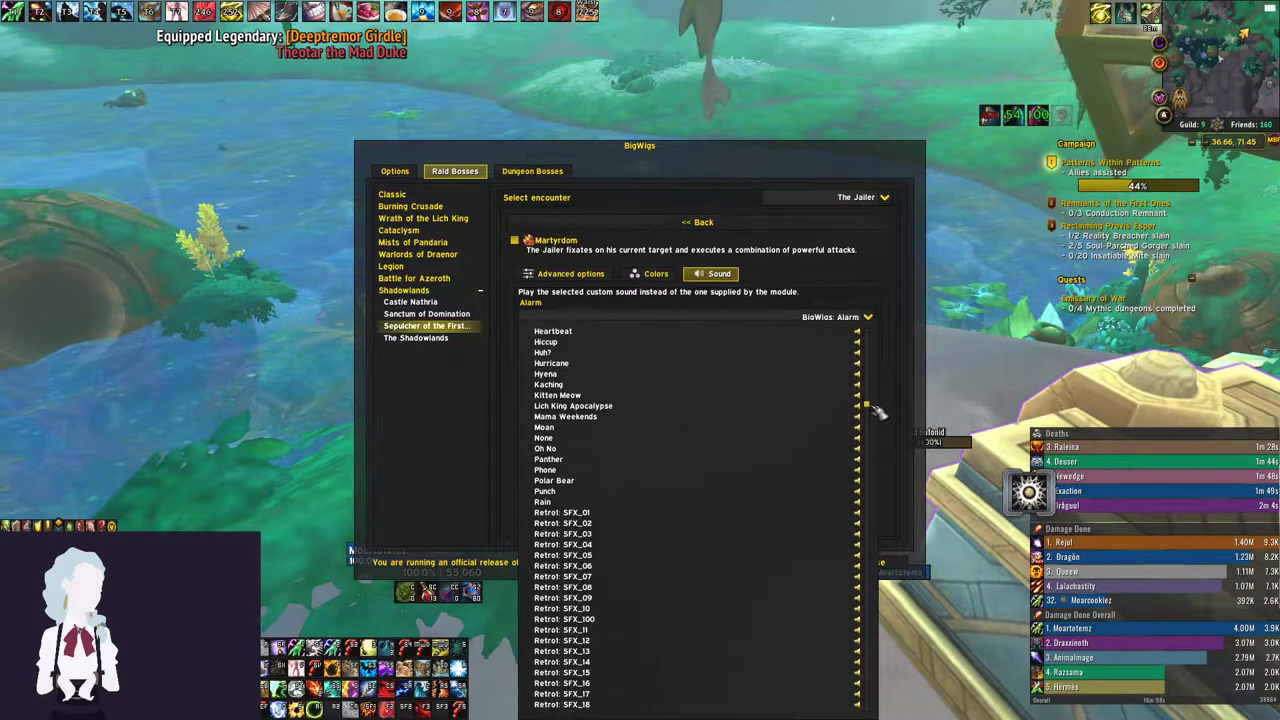
scroll(669, 434, up, 15)
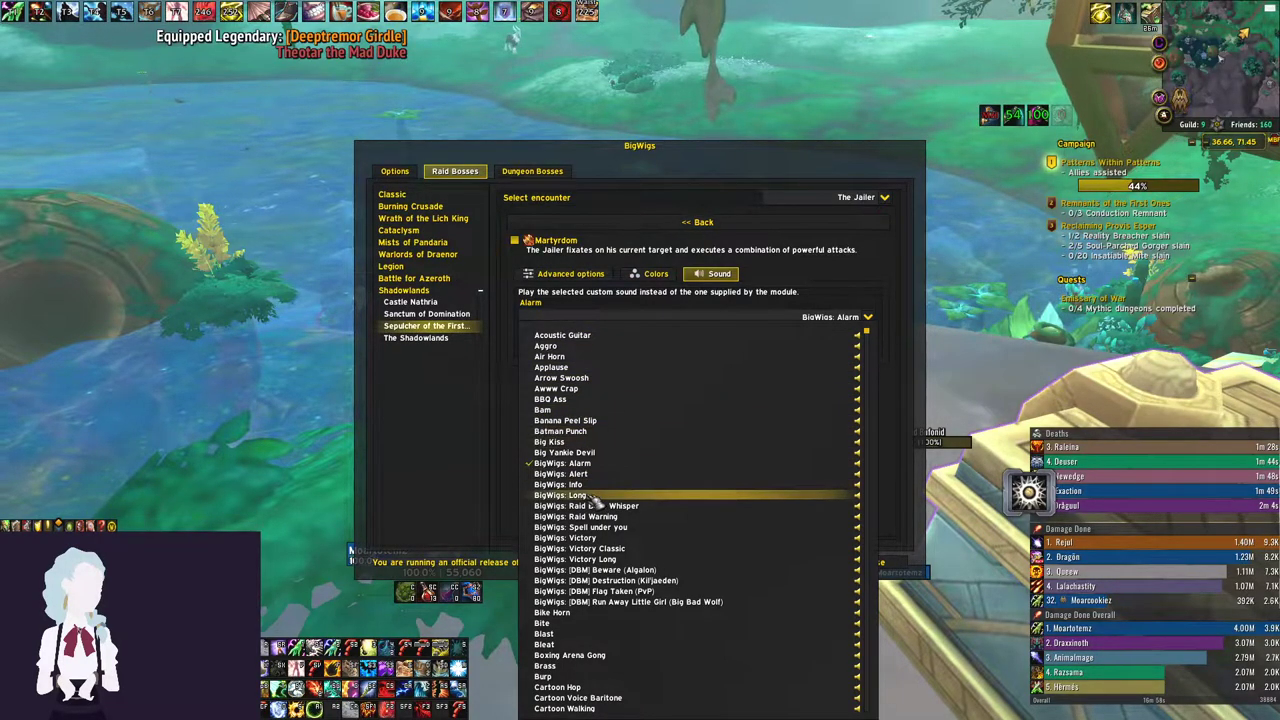
scroll(604, 560, down, 3)
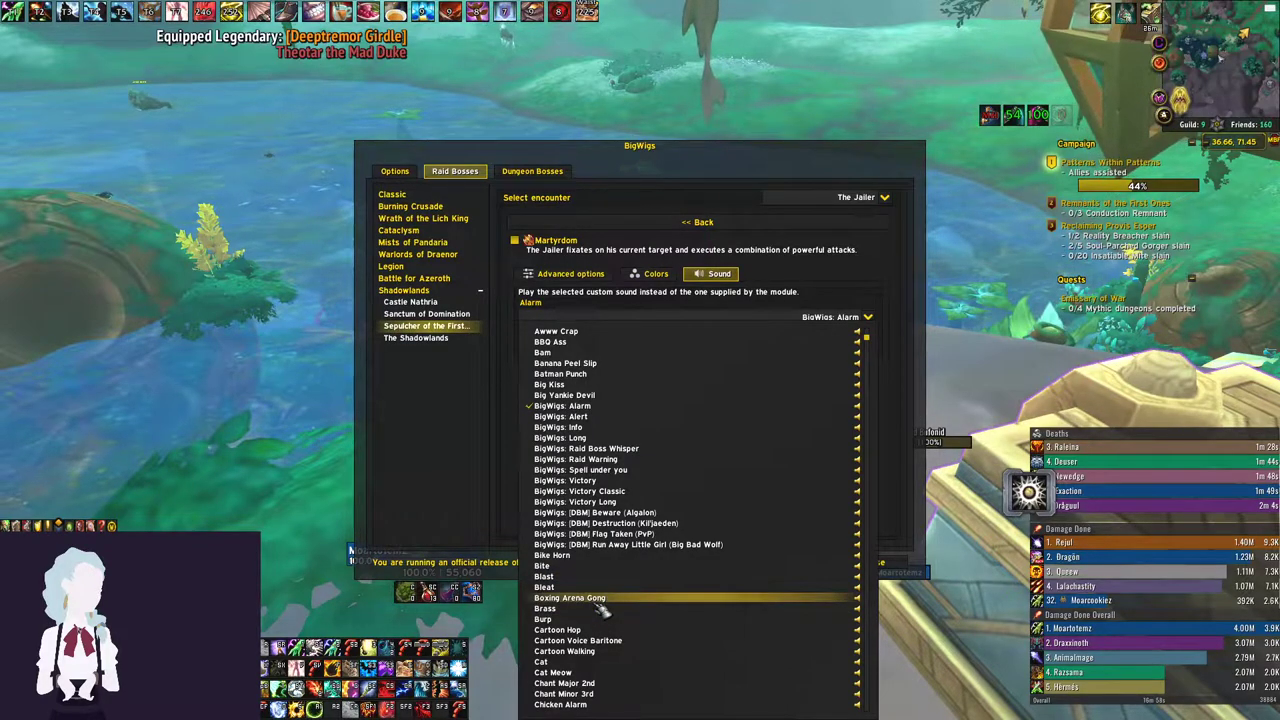
click(569, 598)
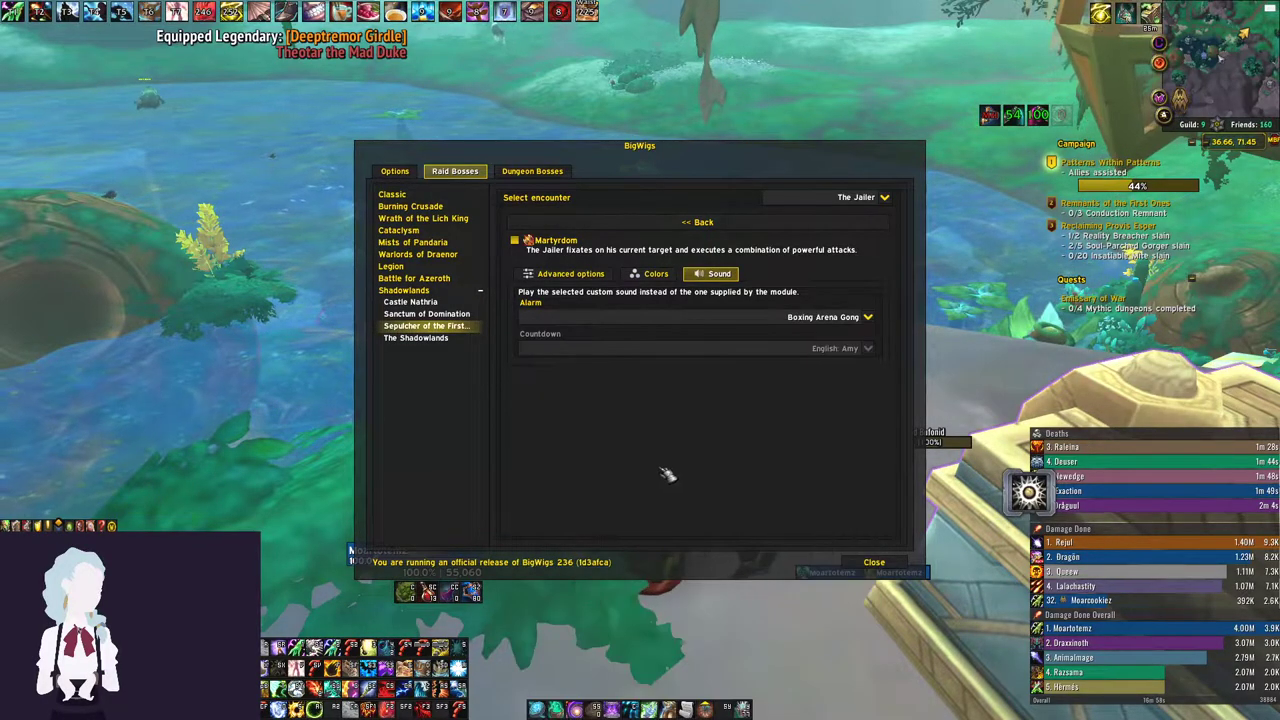
Step: Set Decimator's Alert sound to BigWigs: [DBM] Beware (Algalon), leaving Countdown as English: Amy
click(727, 226)
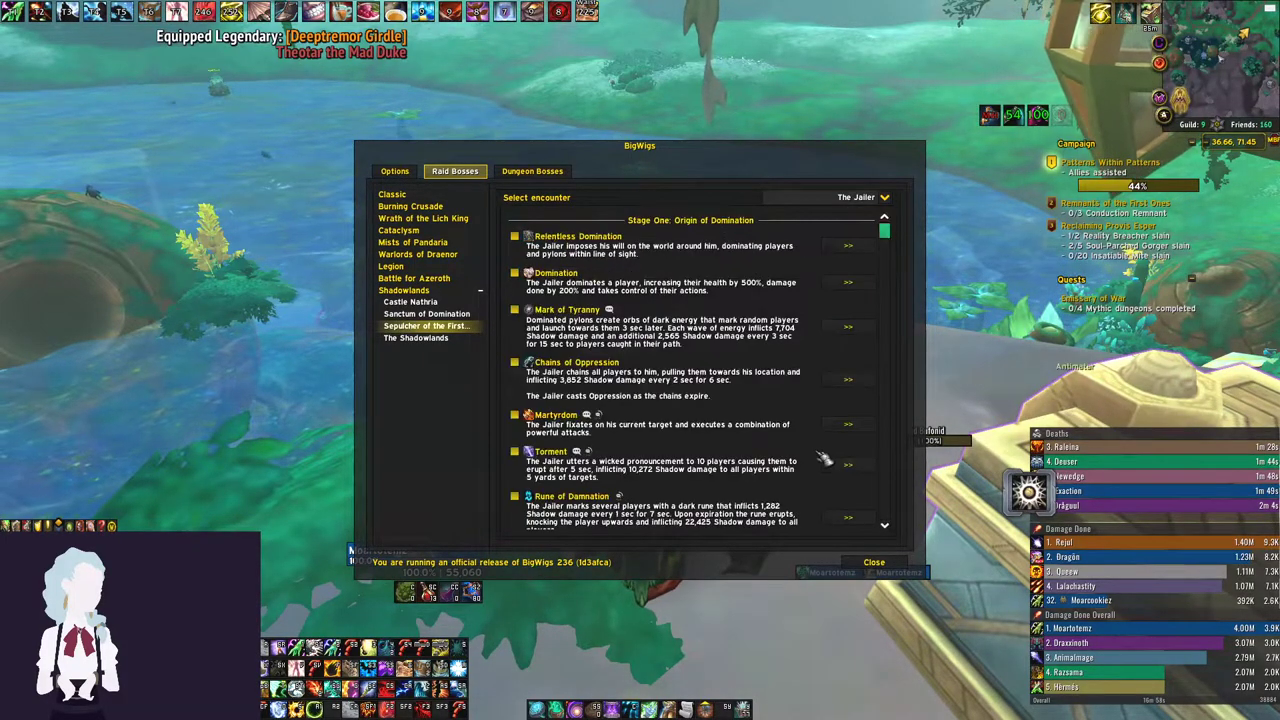
scroll(829, 430, down, 6)
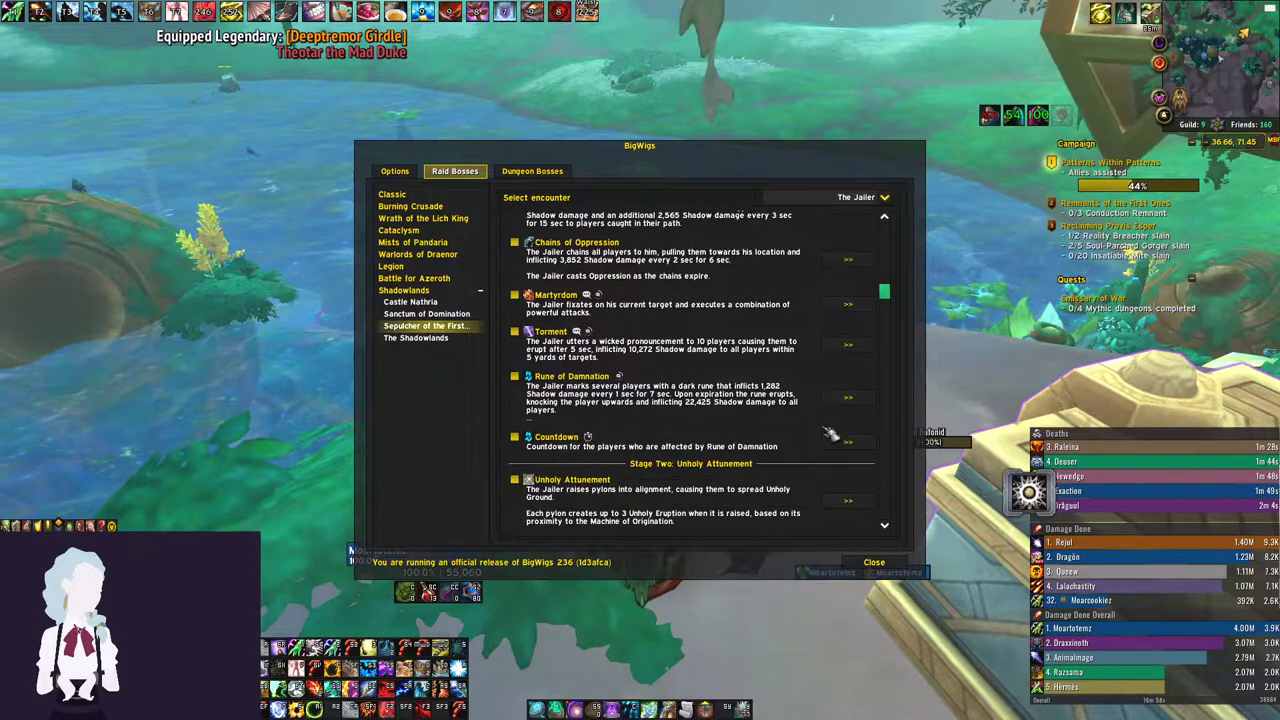
scroll(829, 432, down, 2)
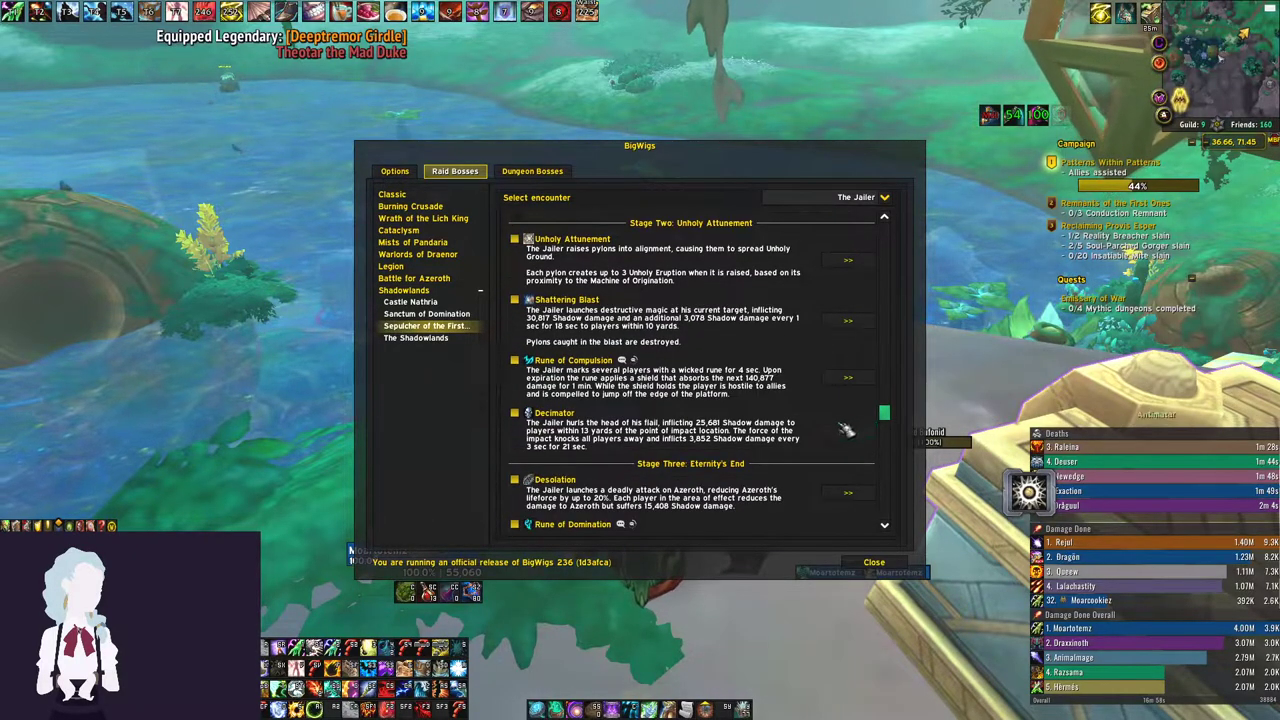
click(848, 432)
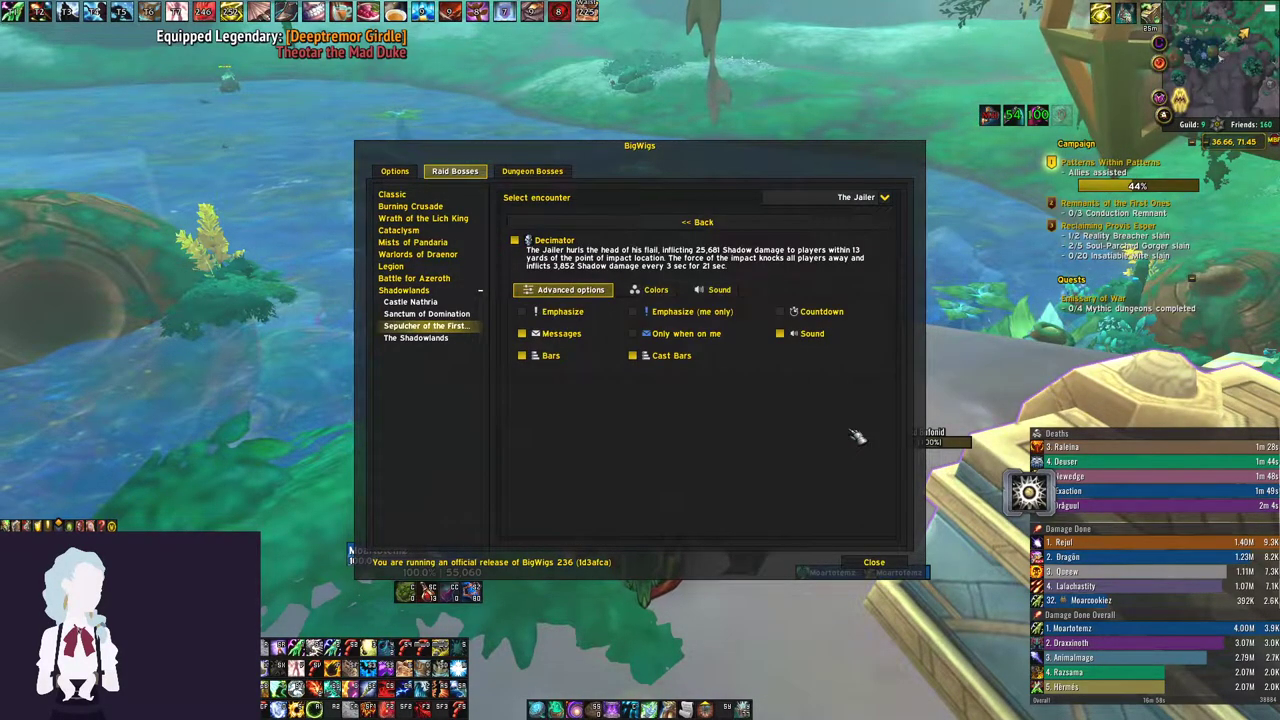
click(726, 294)
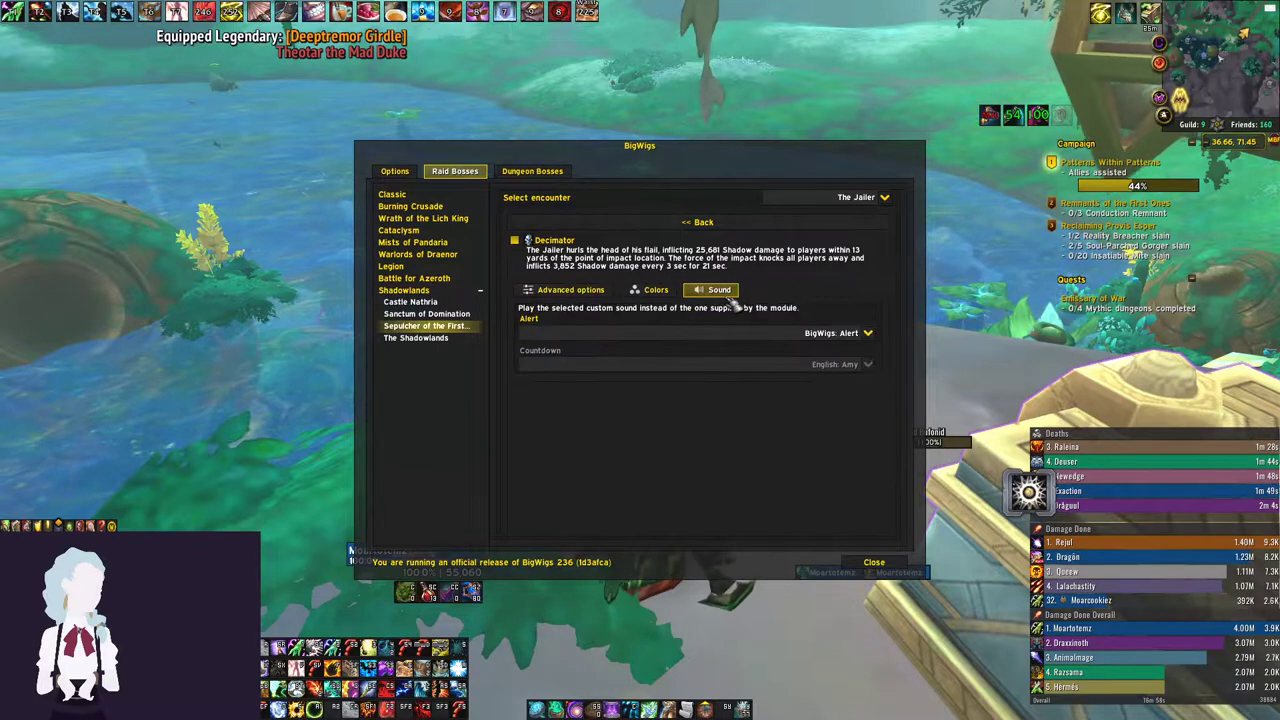
click(785, 338)
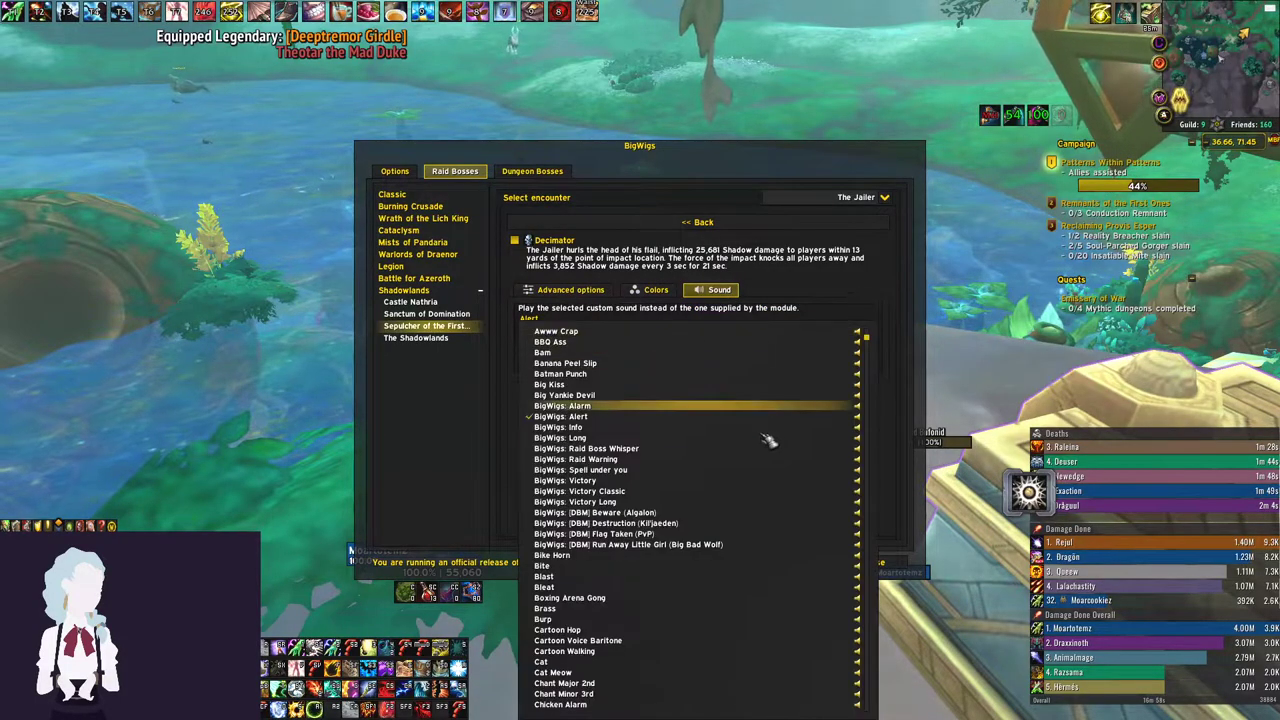
click(678, 515)
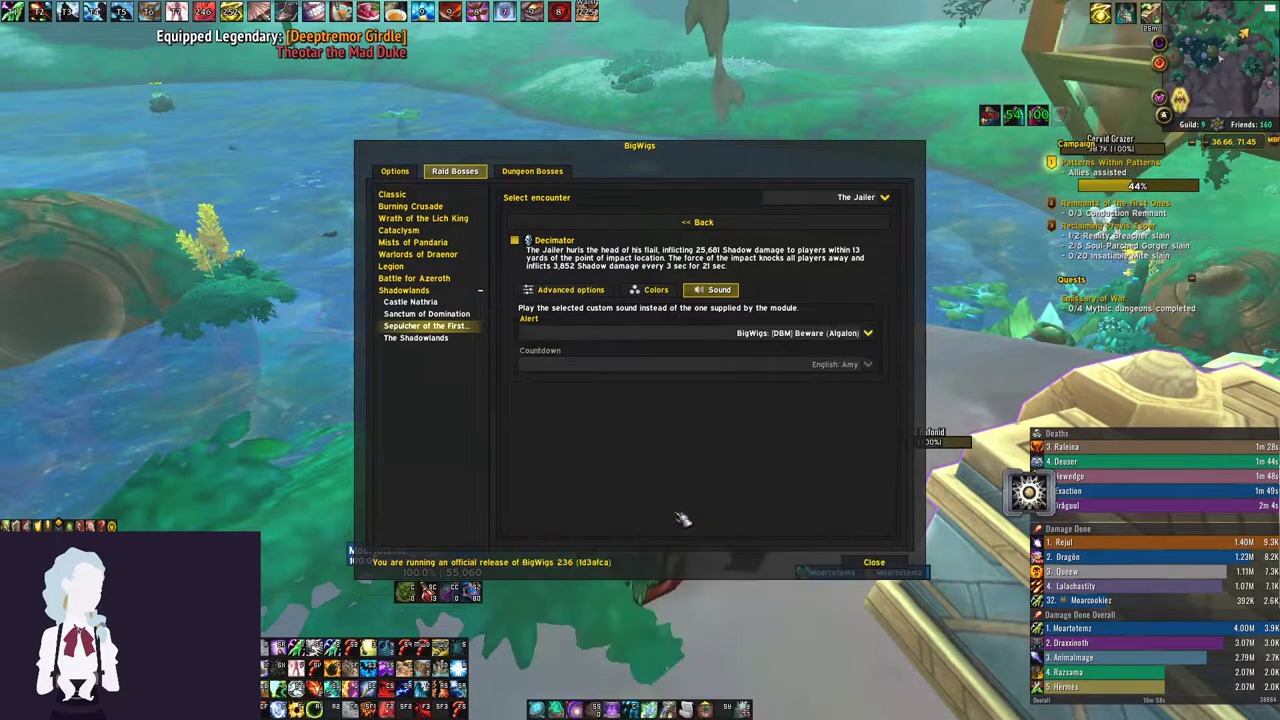
Step: Go back to the Jailer's ability list, scroll through it, and open Torment's advanced options
click(705, 223)
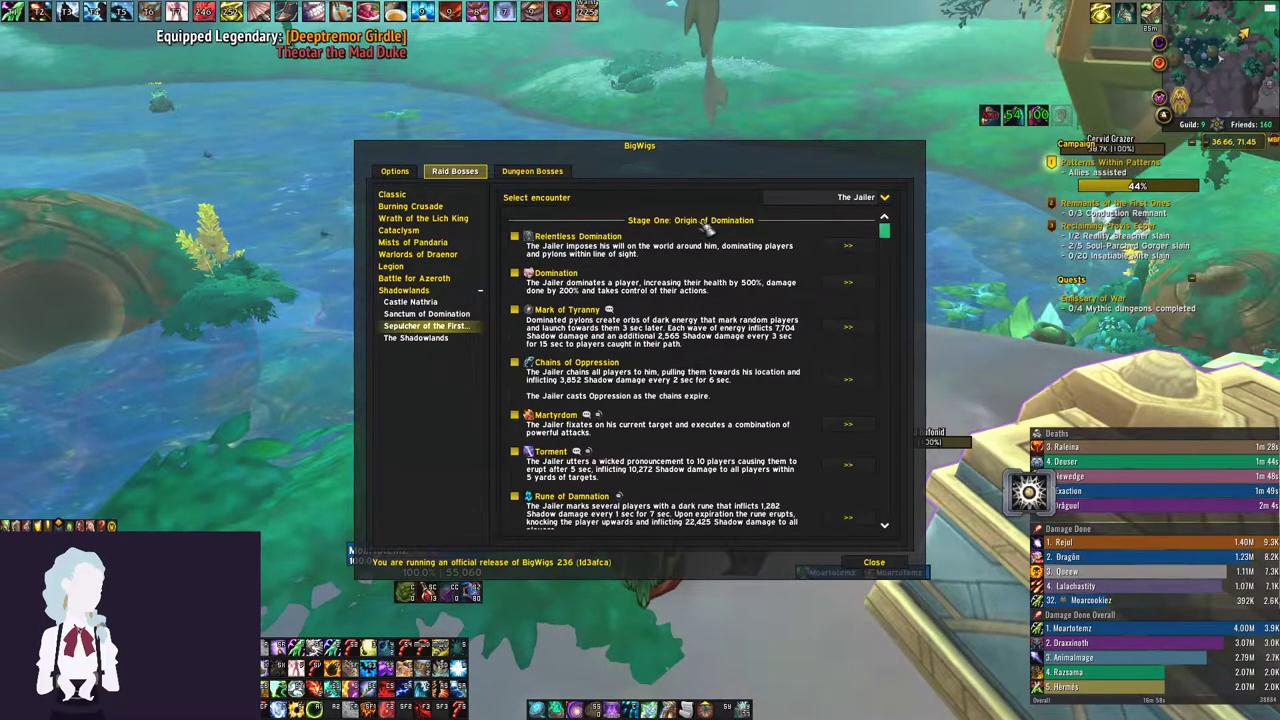
scroll(738, 433, down, 2)
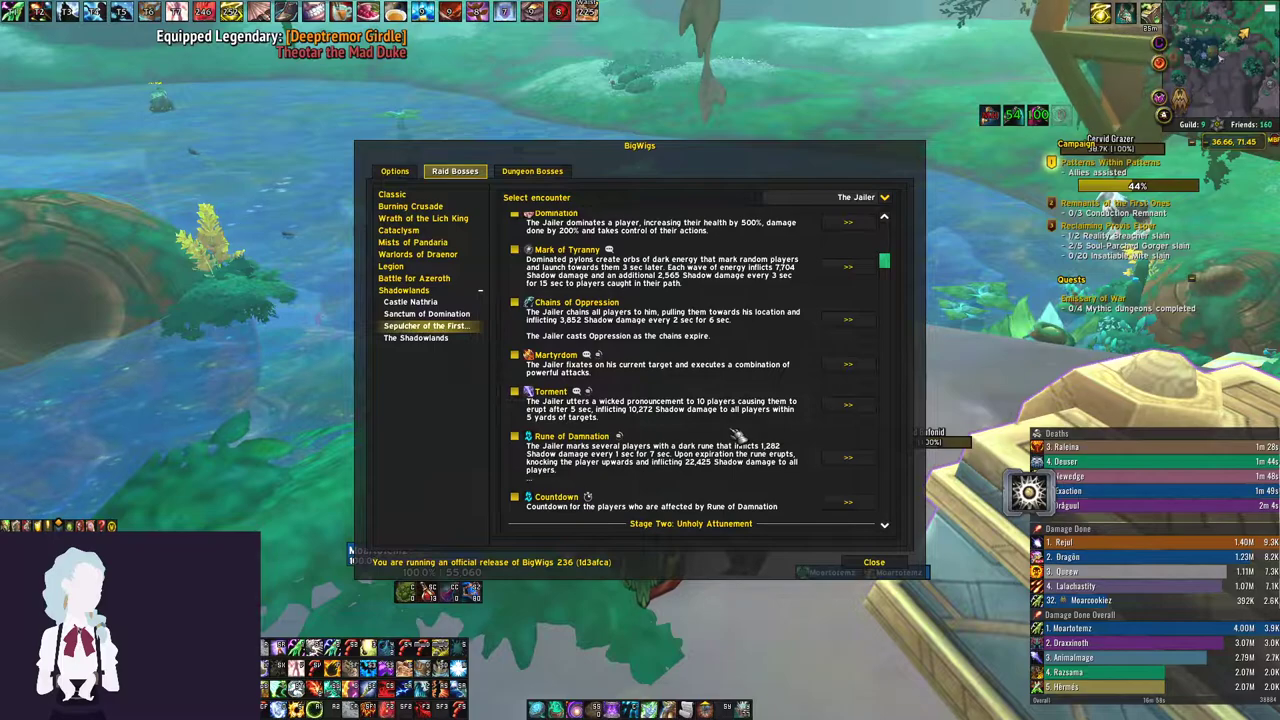
mouse_move(1100, 490)
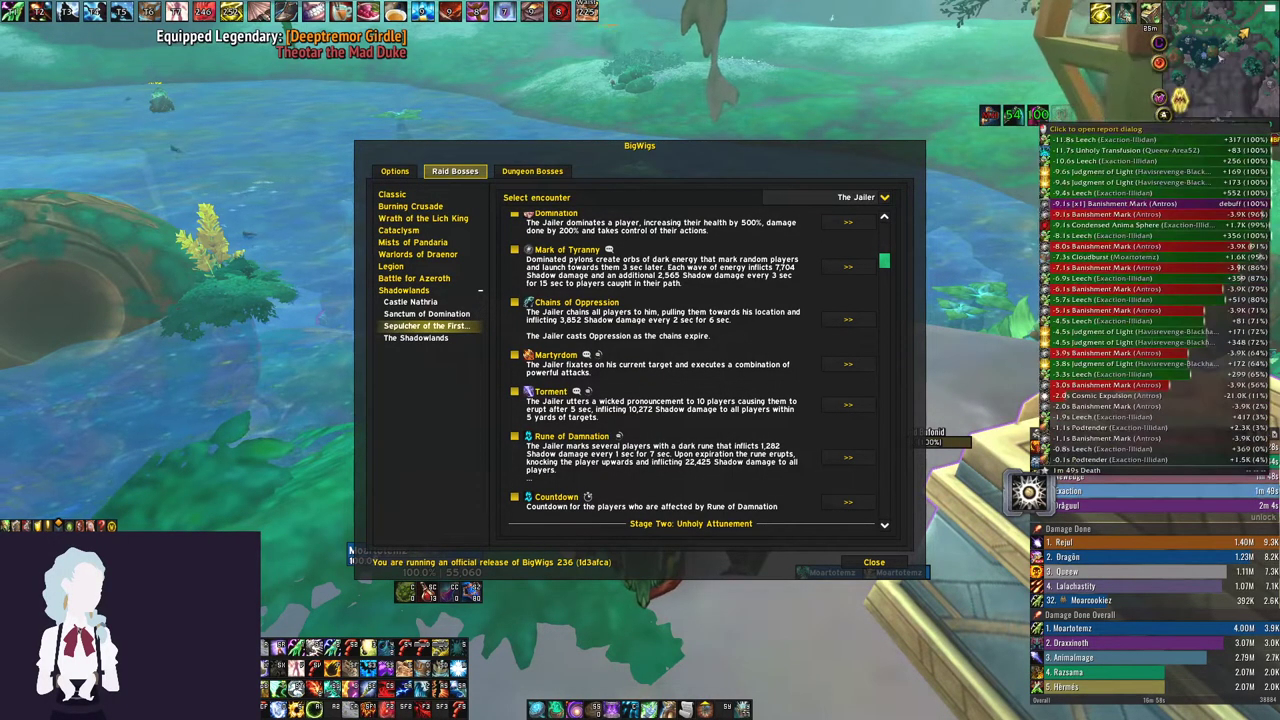
scroll(748, 415, down, 2)
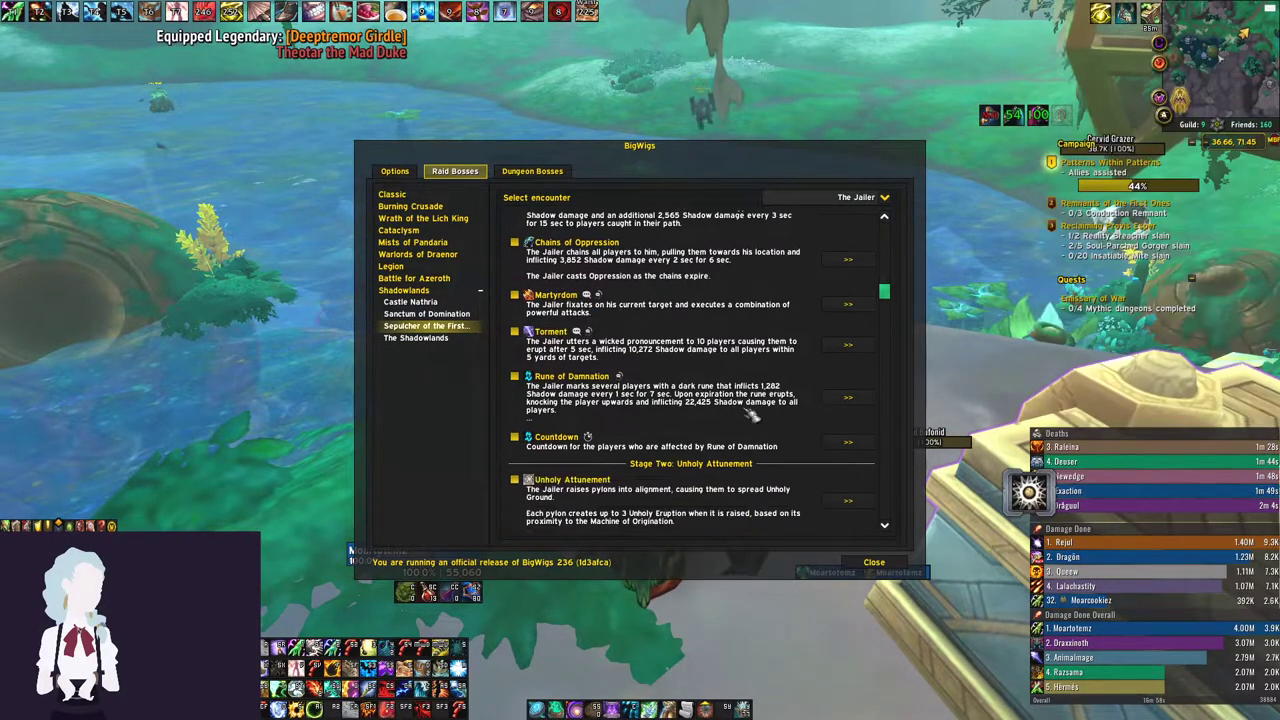
drag(886, 292, 973, 252)
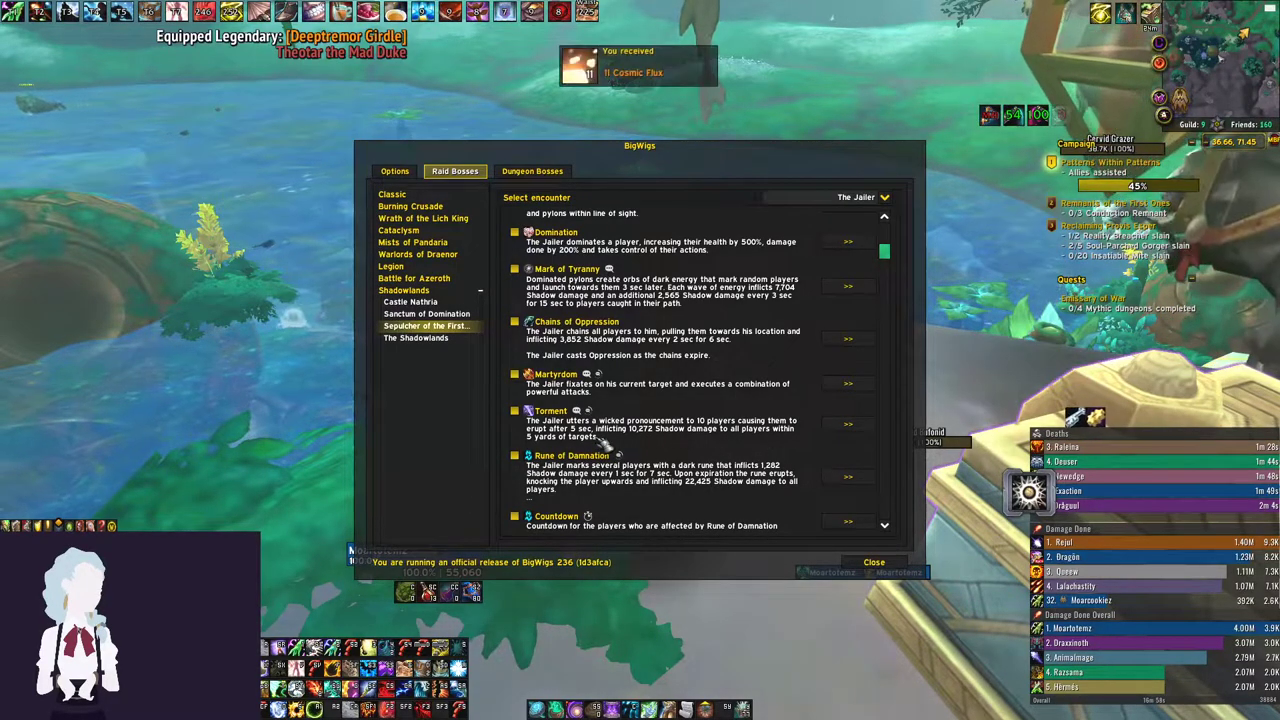
mouse_move(1100, 491)
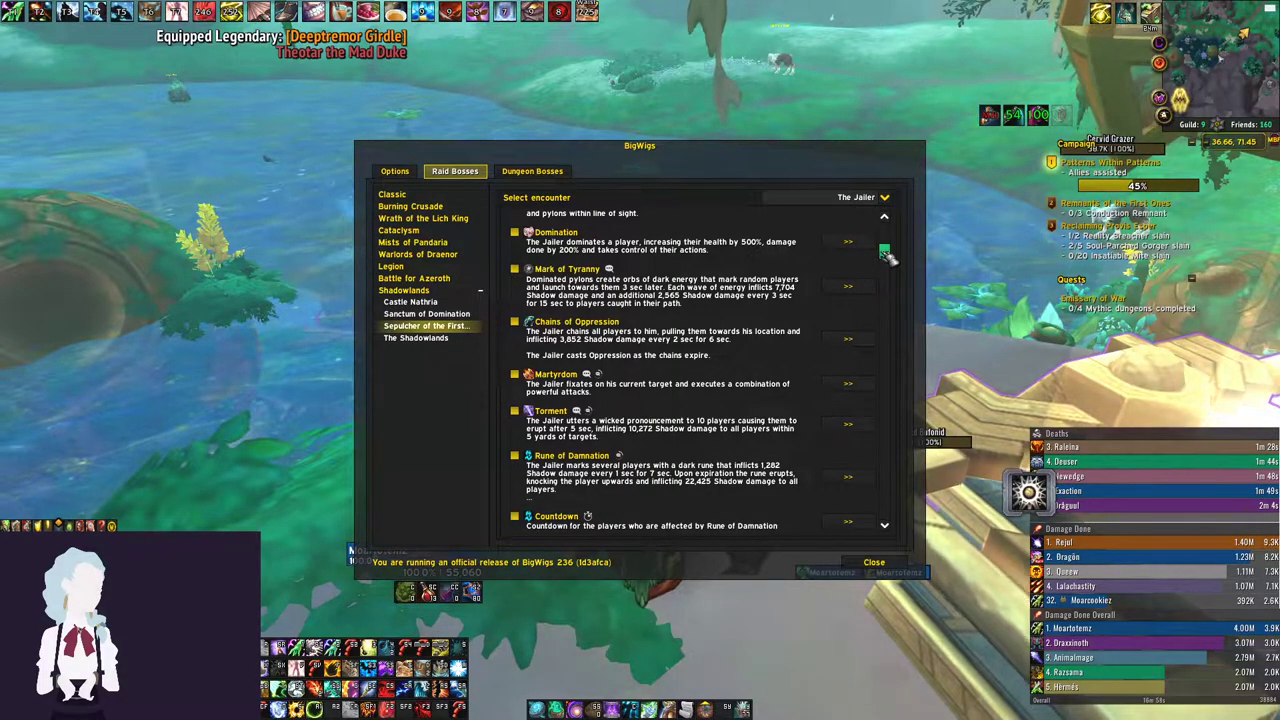
mouse_move(883, 250)
mouse_down()
mouse_move(896, 230)
mouse_move(912, 425)
mouse_move(887, 528)
mouse_move(885, 228)
mouse_up()
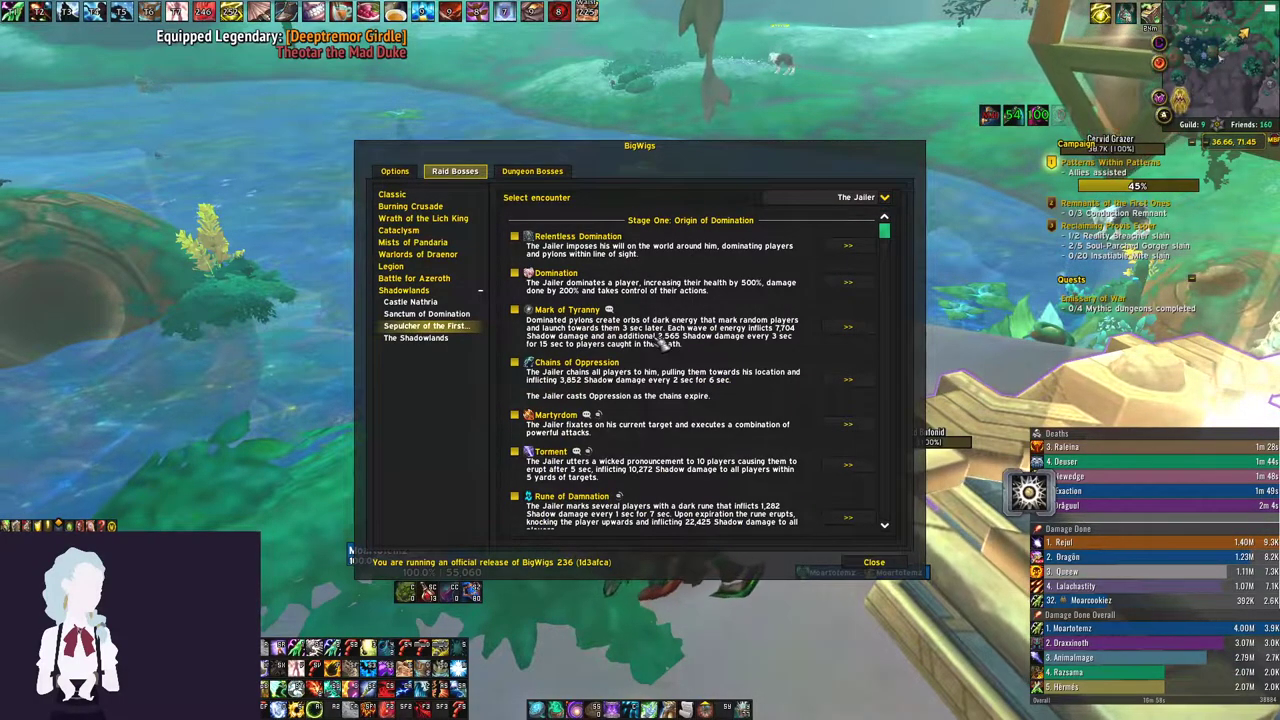
click(848, 466)
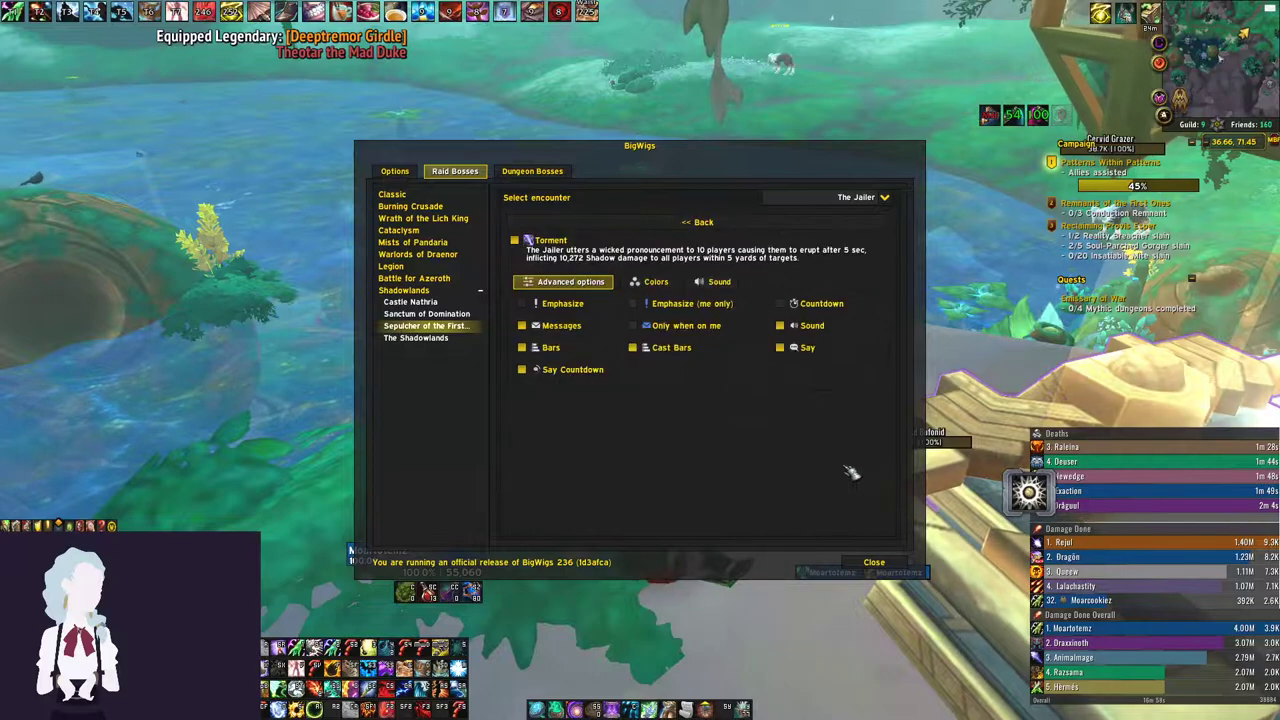
Step: Go back from Torment's options to the Jailer's Stage One ability list
click(700, 222)
scroll(886, 245, down, 1)
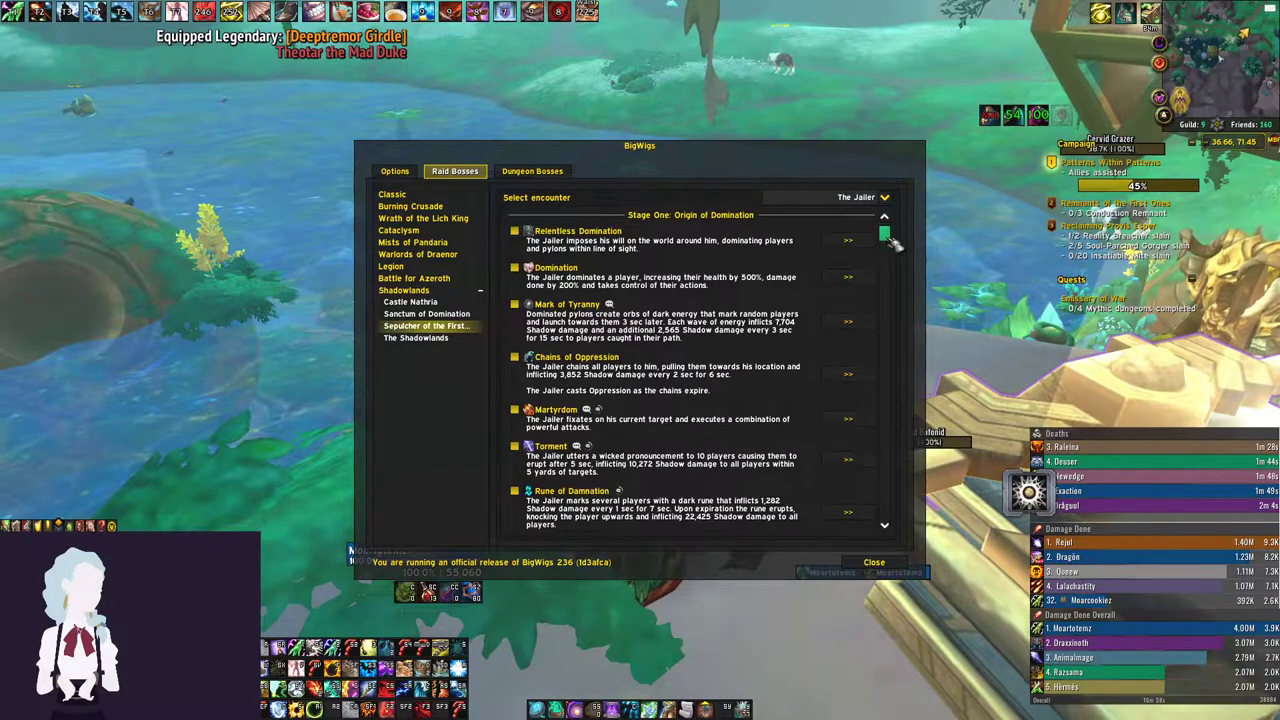